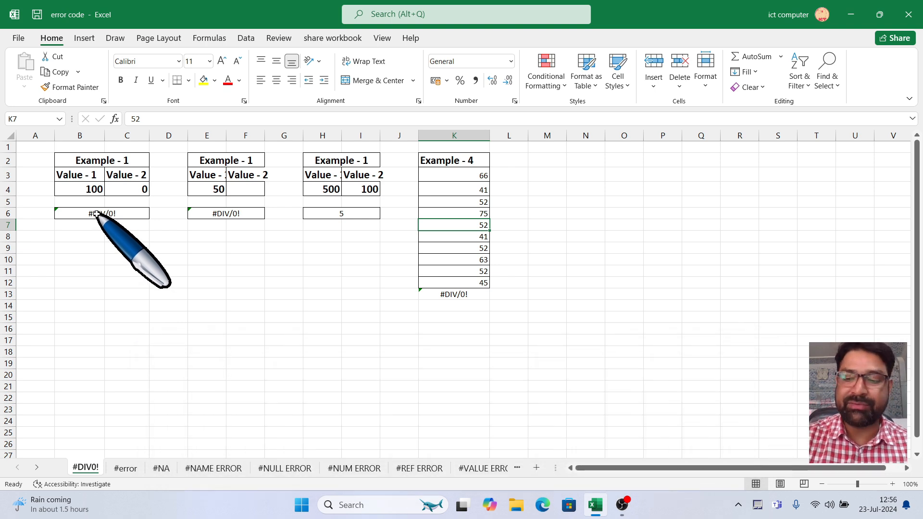
key("super+plus")
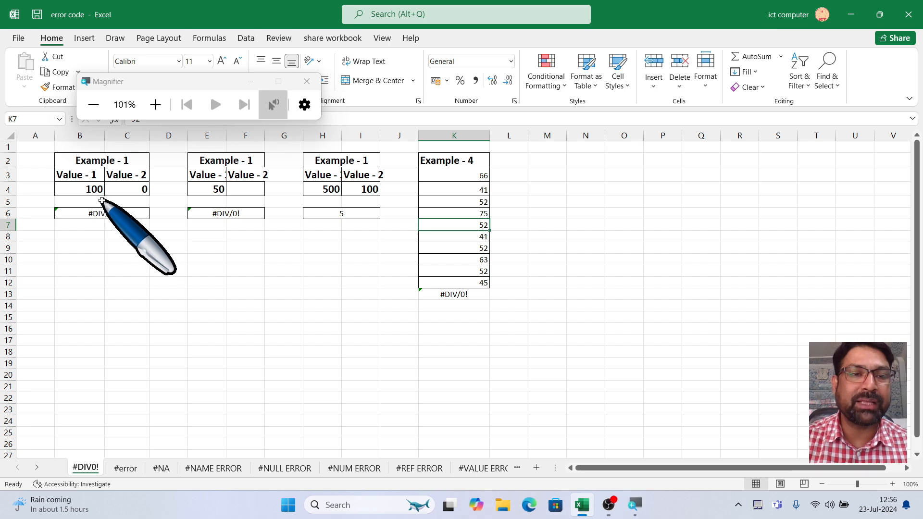
left_click(247, 81)
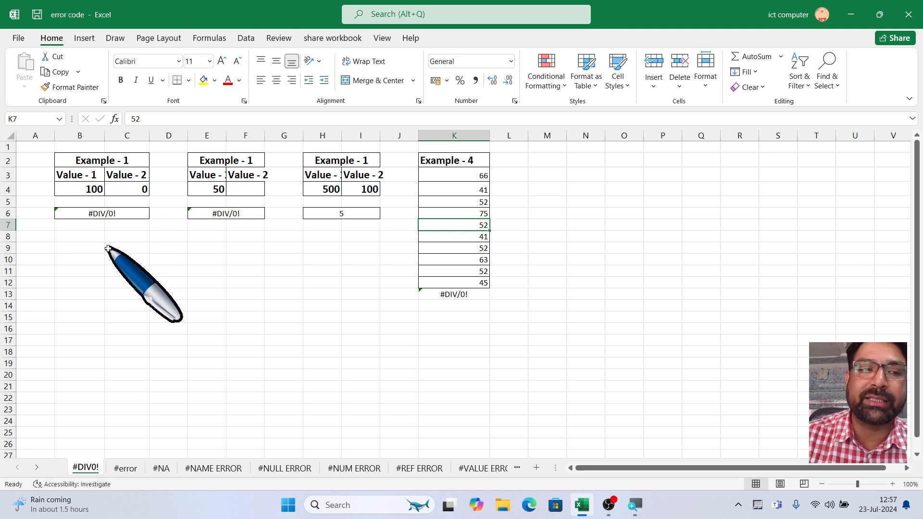
left_click(79, 239)
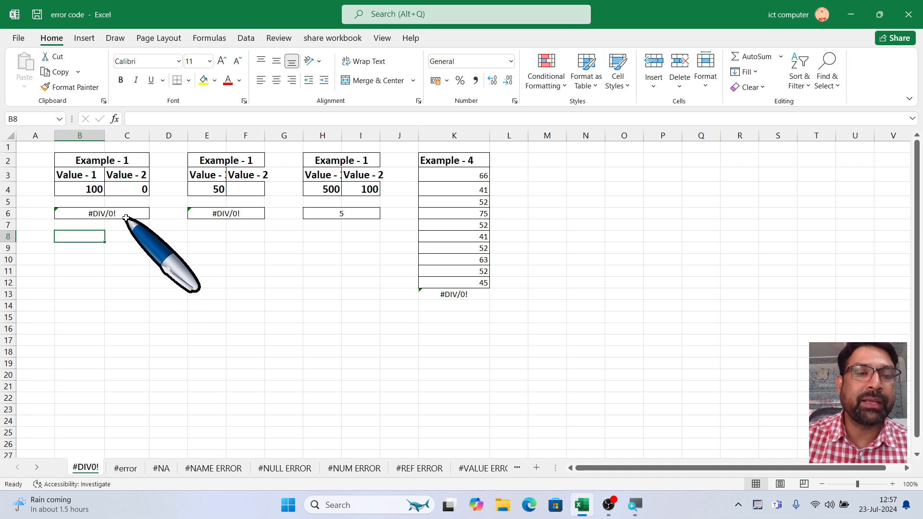
Set the first example's Value - 2 in C4 to 5
left_click(143, 191)
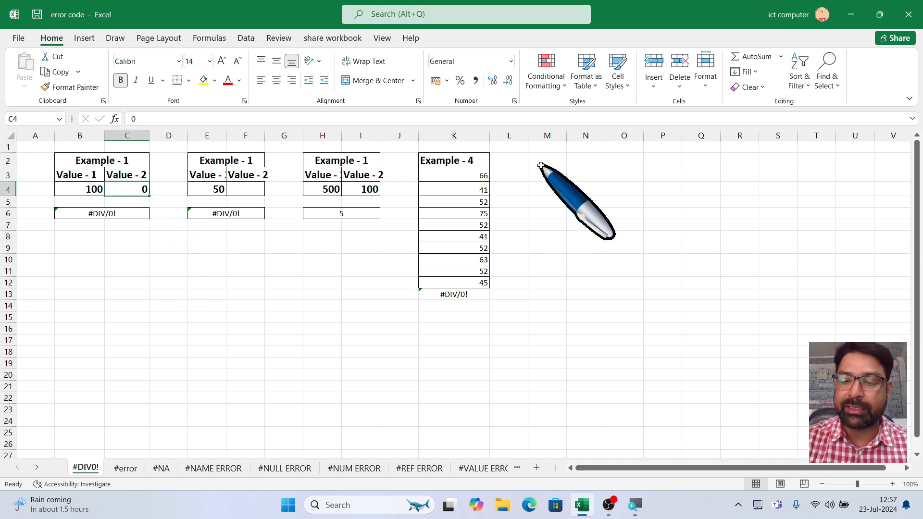
type("5")
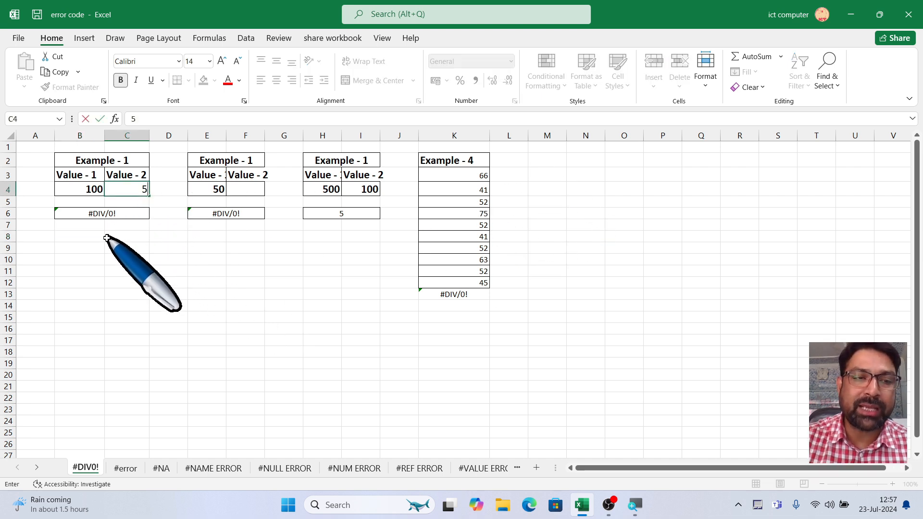
left_click(96, 250)
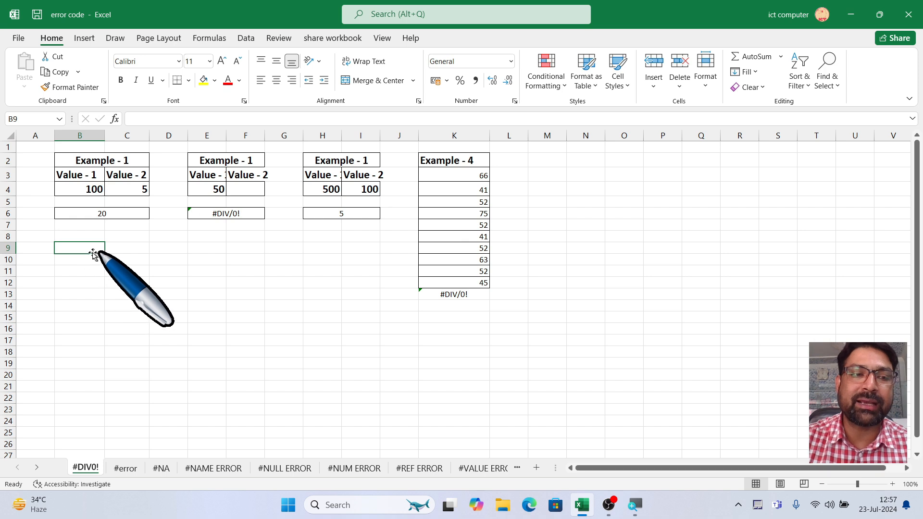
Enter the division formula =B4/C4 in B9 and merge and center it across B9:C9
type("=")
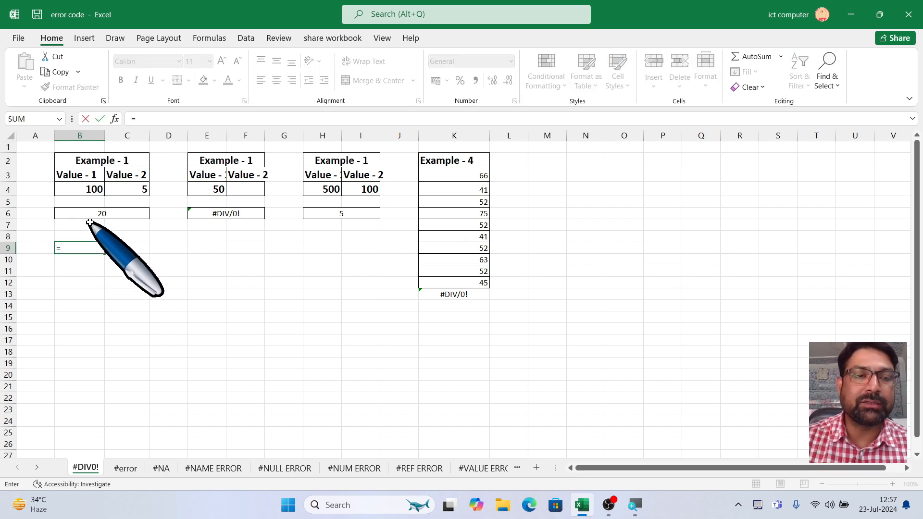
left_click(80, 193)
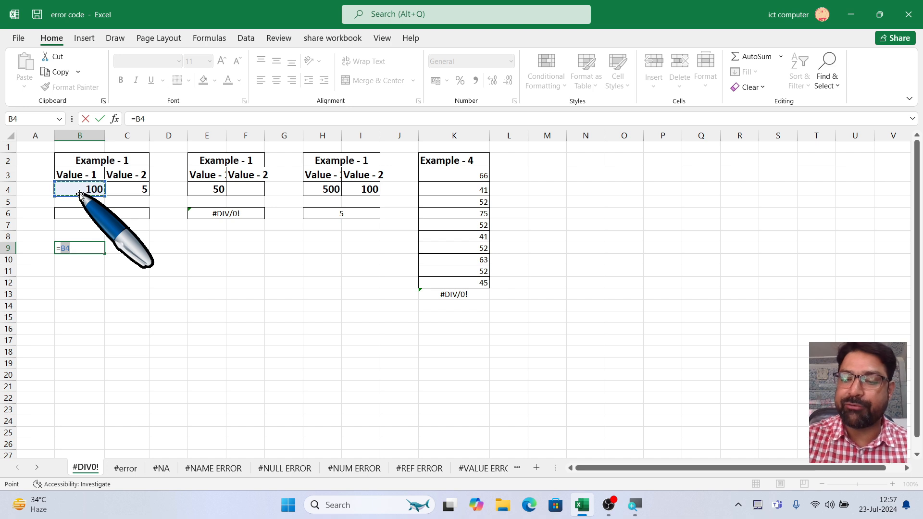
type("/")
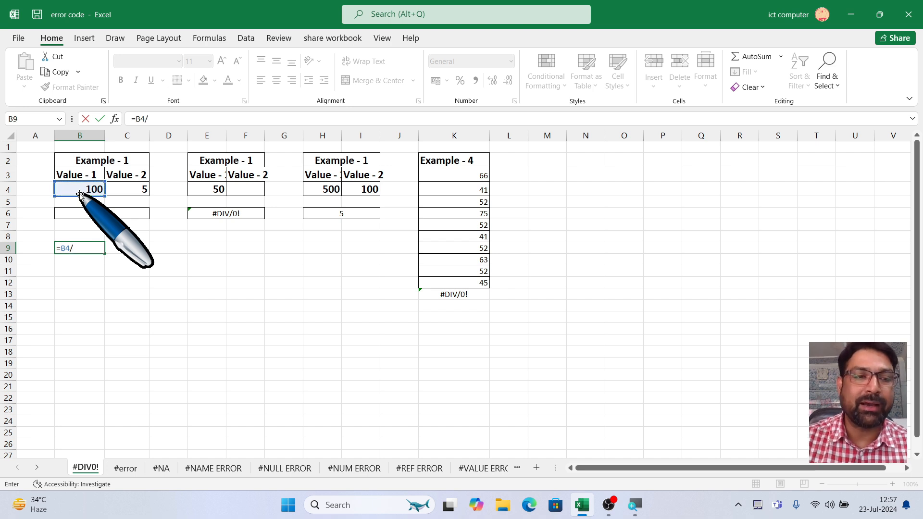
left_click(137, 193)
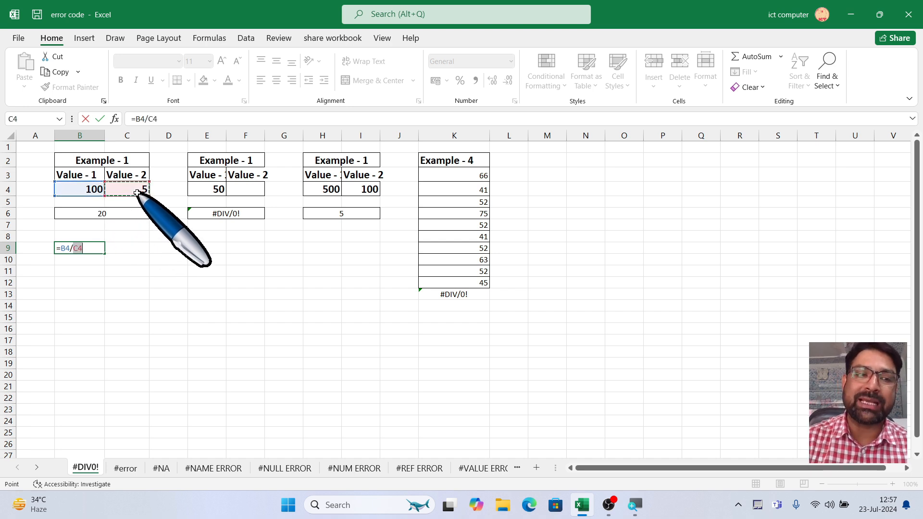
key("Return")
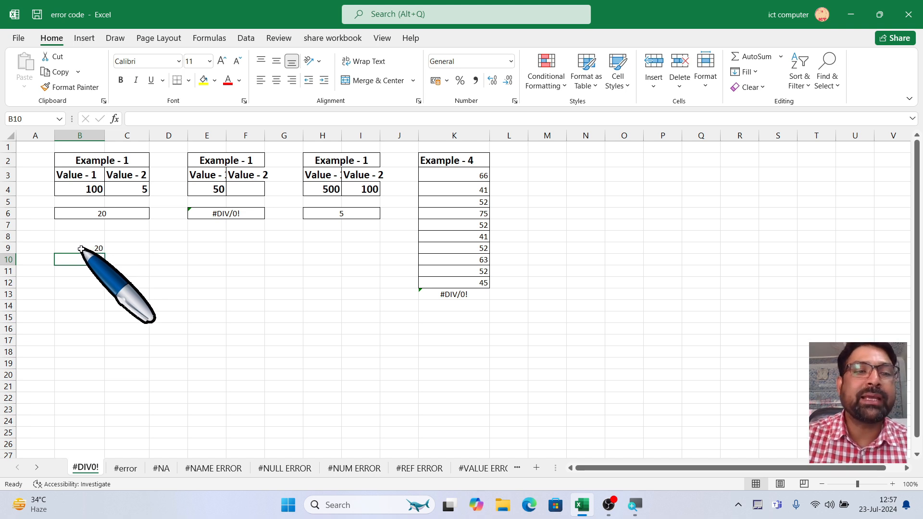
left_click_drag(80, 249, 108, 247)
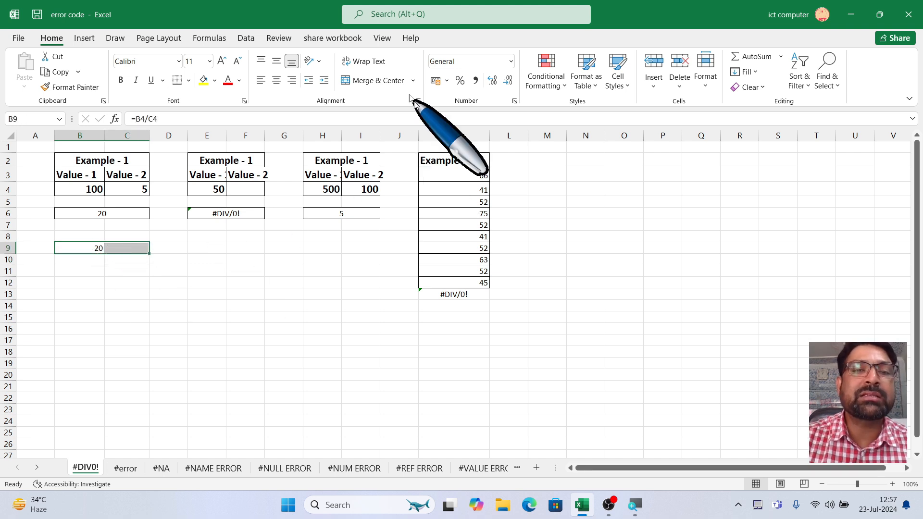
left_click(380, 80)
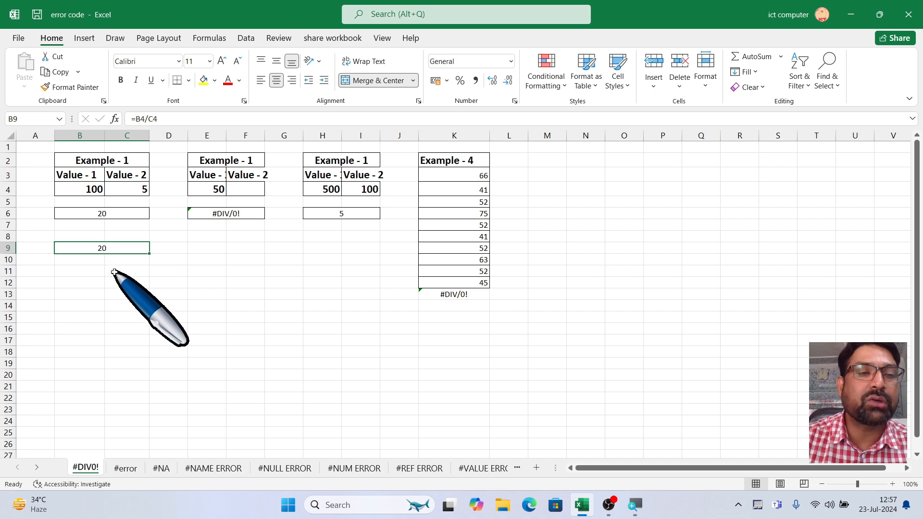
Set the first example's Value - 2 in C4 to 0
left_click(114, 213)
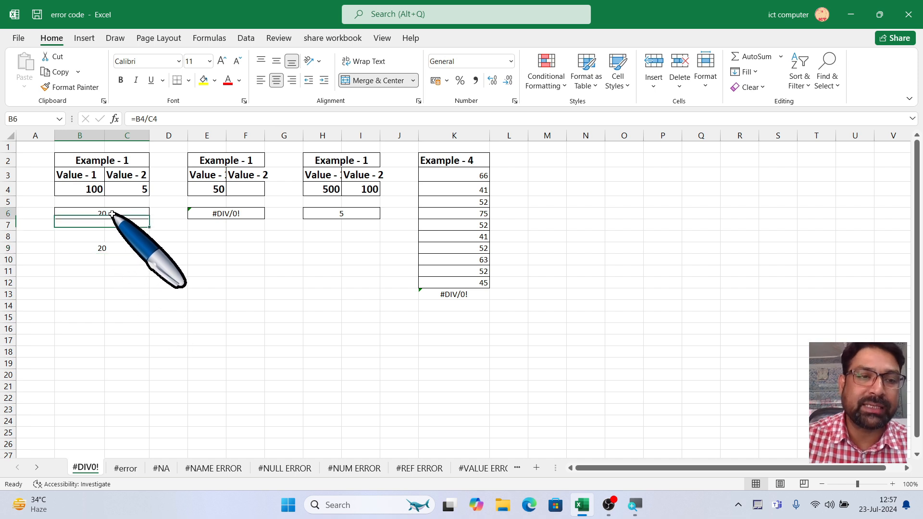
left_click(143, 193)
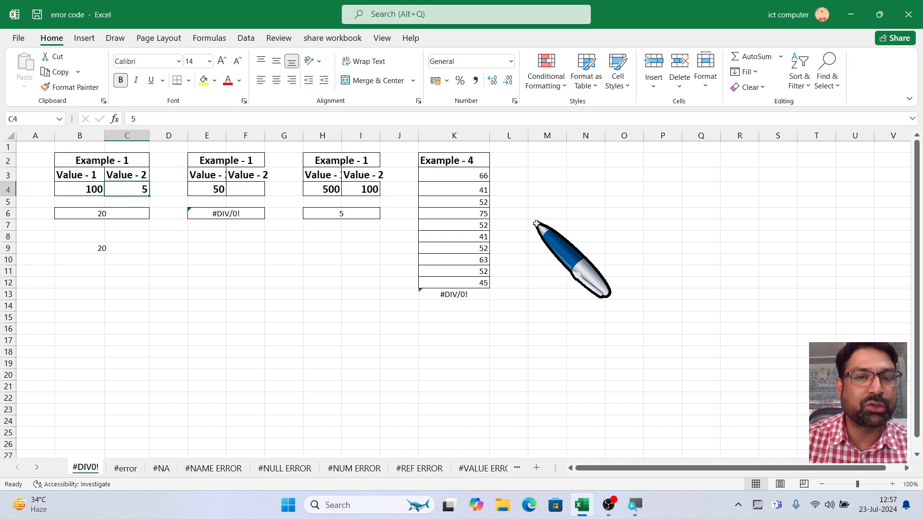
type("0")
key("Return")
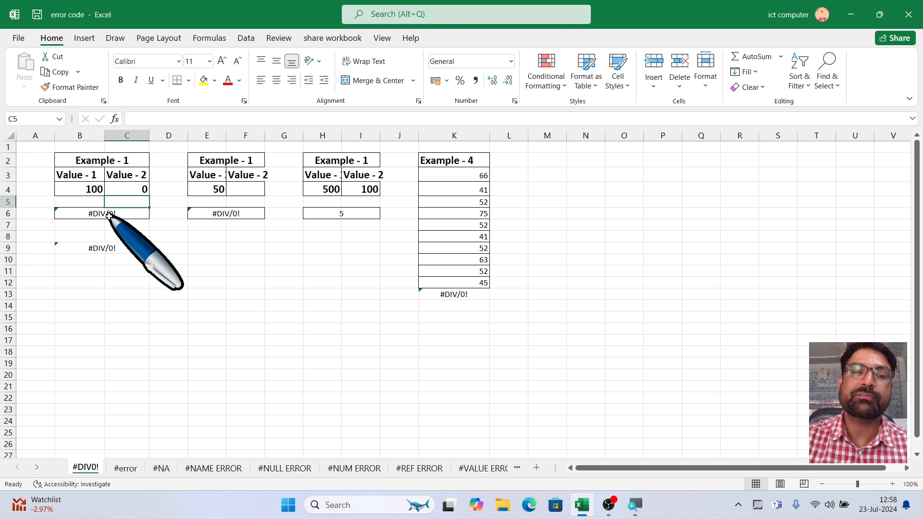
Enter 5 as the second example's Value - 2 in F4
left_click(244, 190)
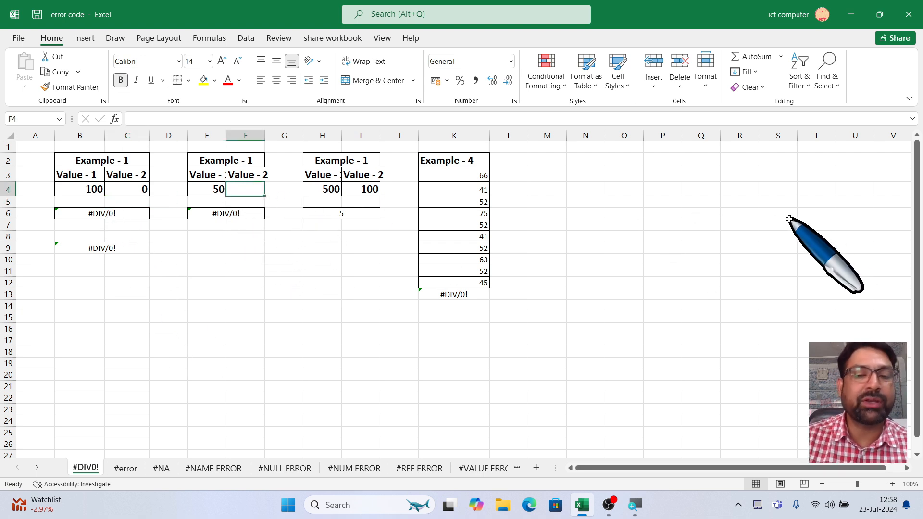
type("5")
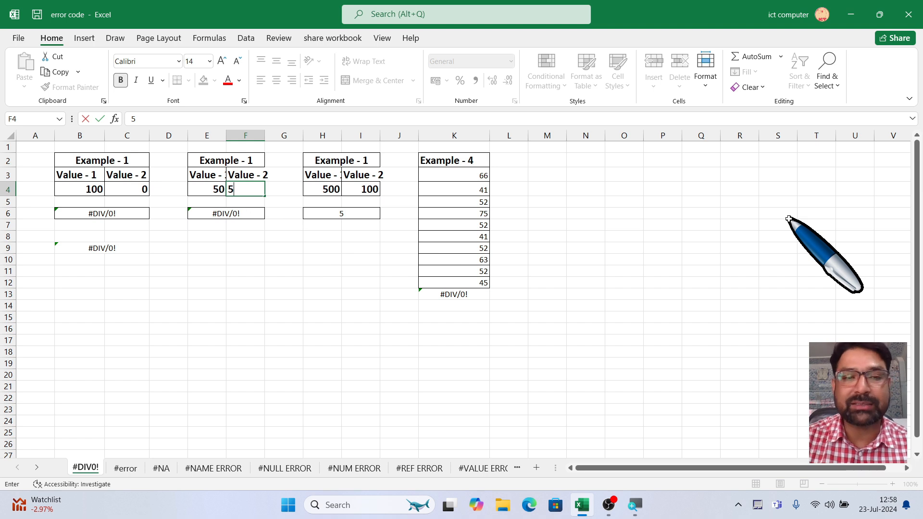
key("Return")
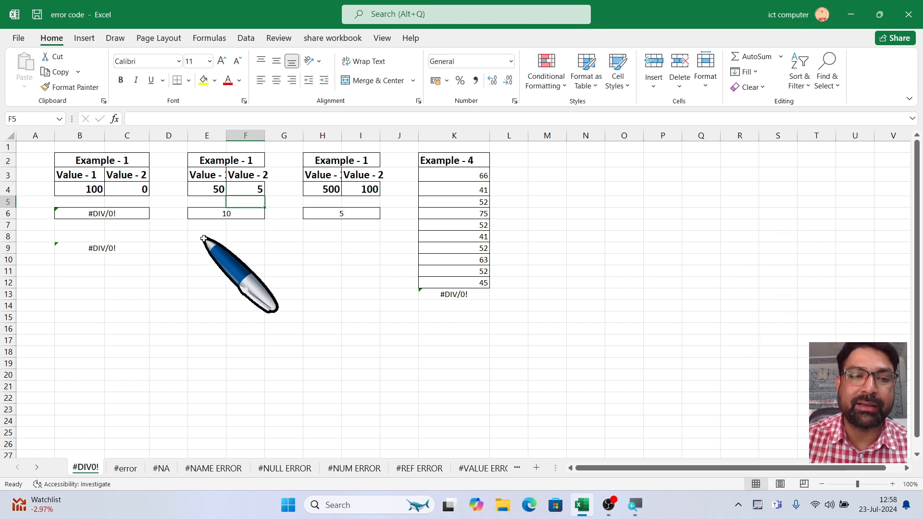
Enter the division formula =E4/F4 in E9 and merge and center it across E9:F9
left_click(213, 249)
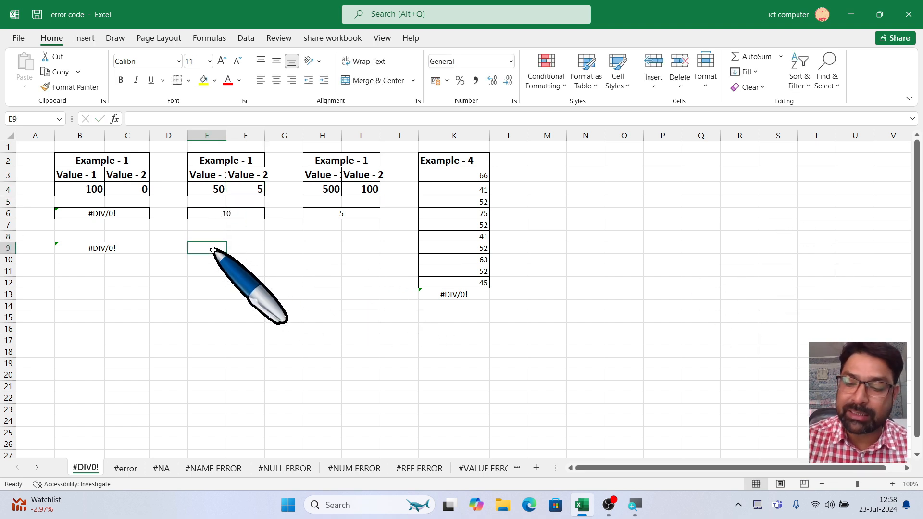
type("=")
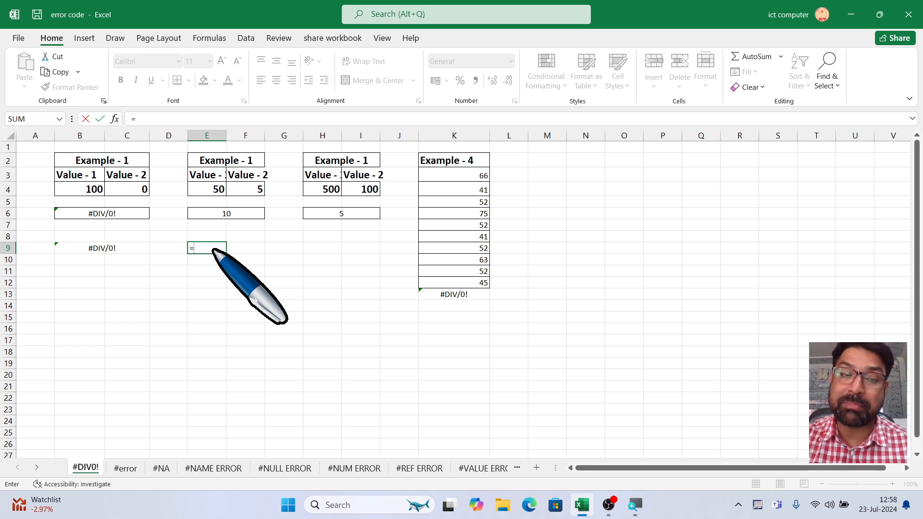
left_click(216, 193)
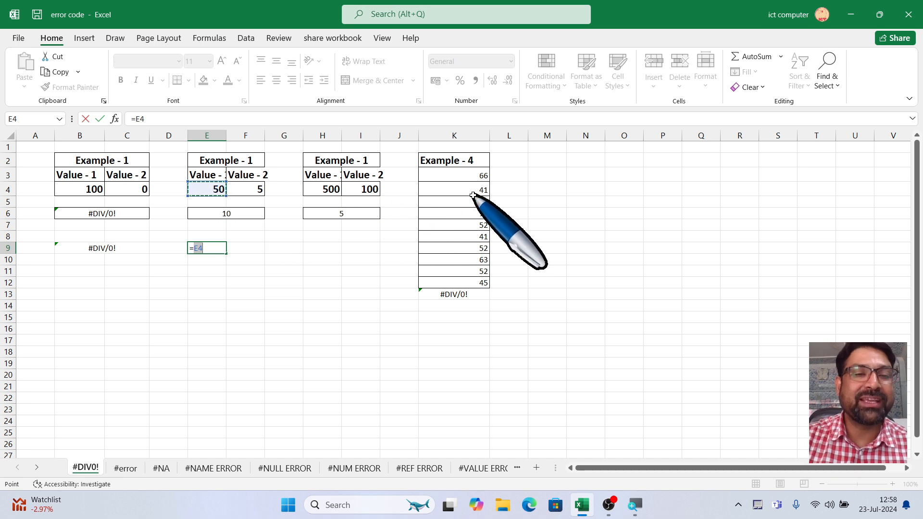
type("/")
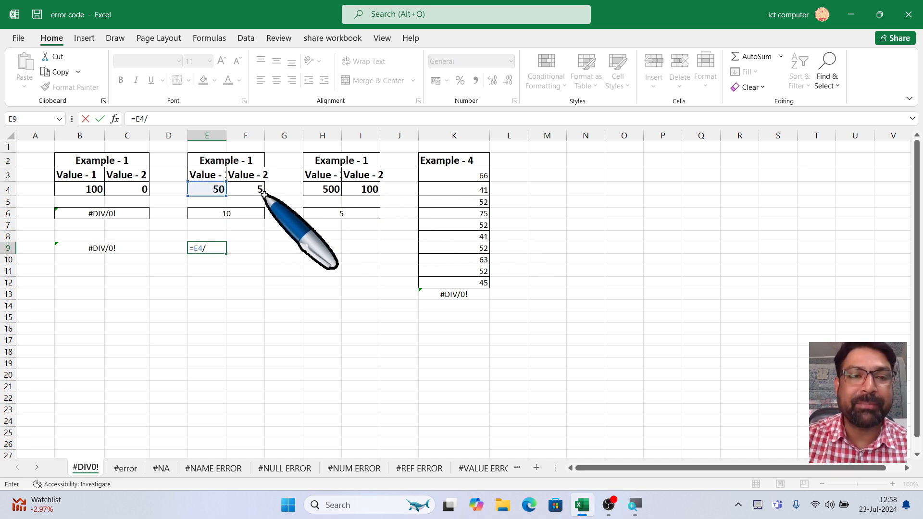
left_click(253, 189)
key("Return")
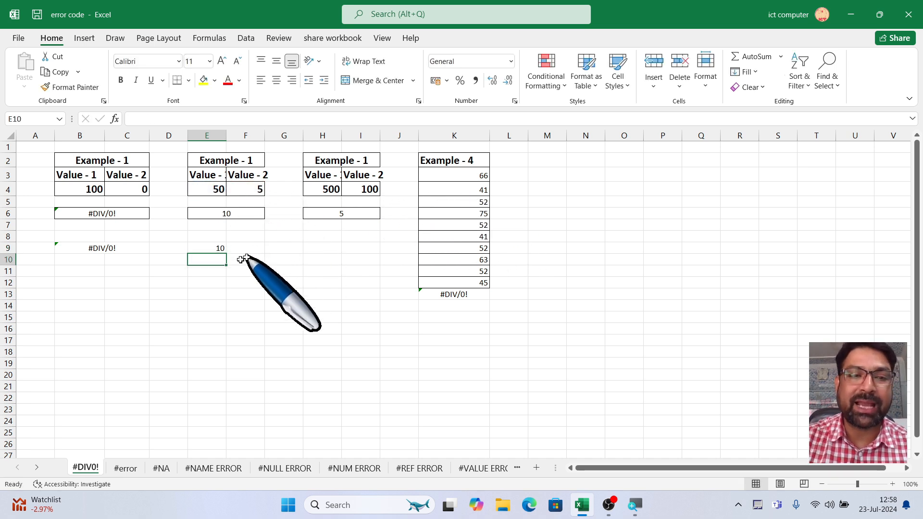
left_click(222, 251)
left_click_drag(223, 253, 247, 248)
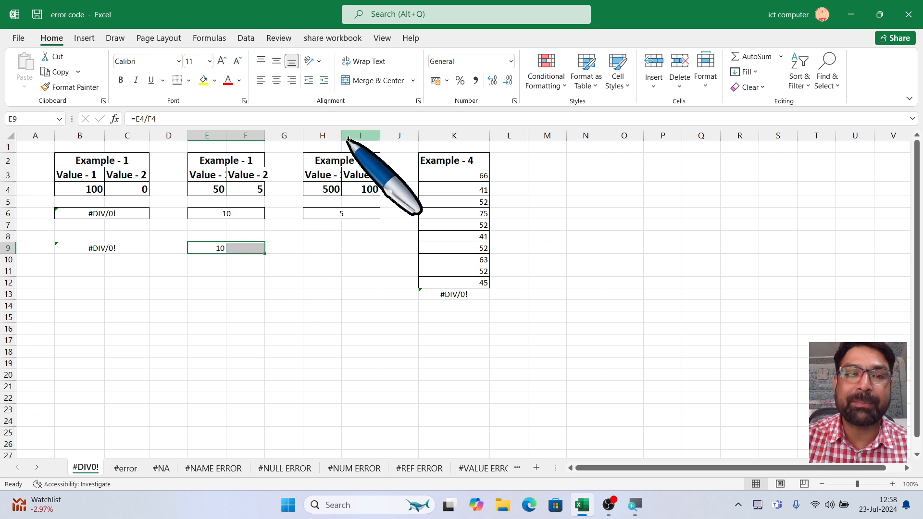
left_click(378, 80)
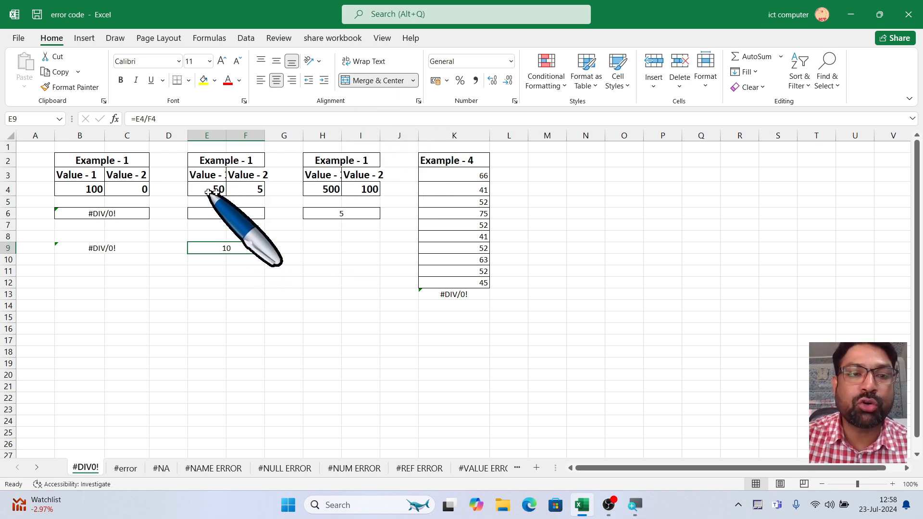
Clear the second example's Value - 2 in F4 and widen column H to fit its Value - 1 heading
left_click(240, 192)
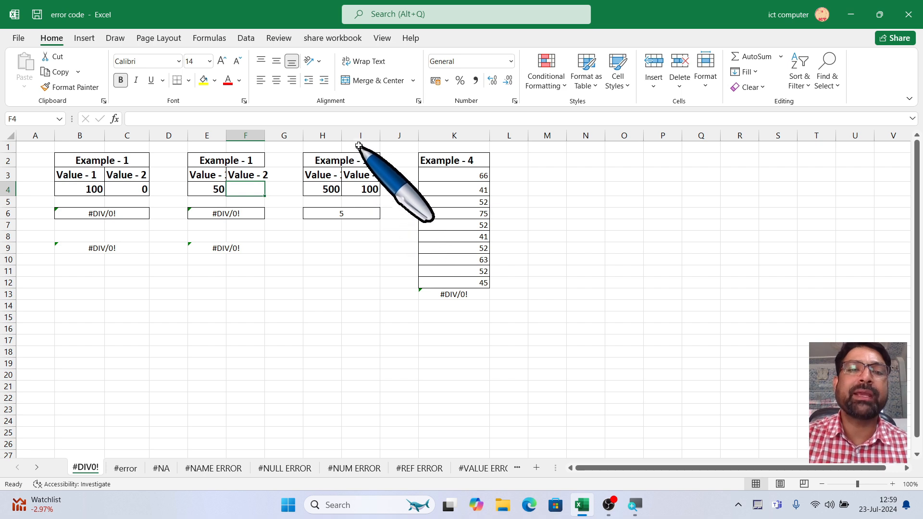
left_click_drag(345, 136, 349, 135)
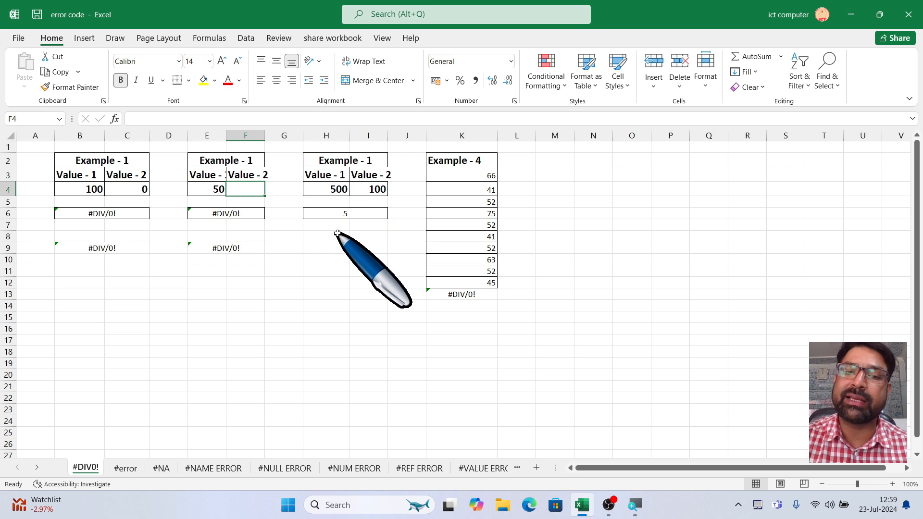
Enter the division formula =H4/I4 in H9 and merge and center it across H9:I9
left_click(329, 248)
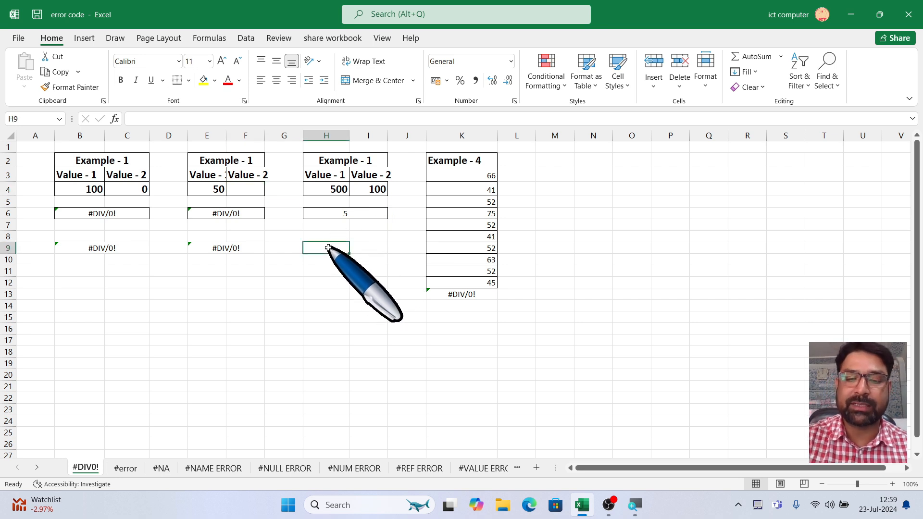
type("=")
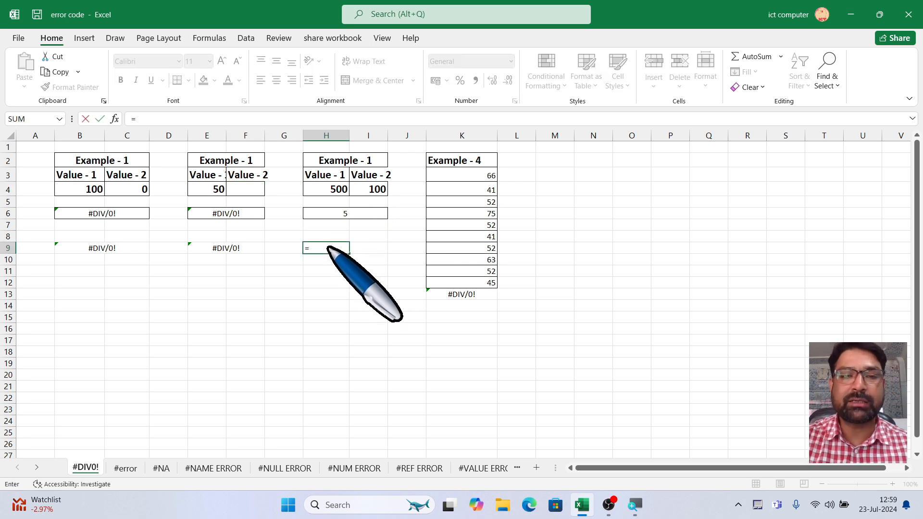
left_click(332, 190)
type("/")
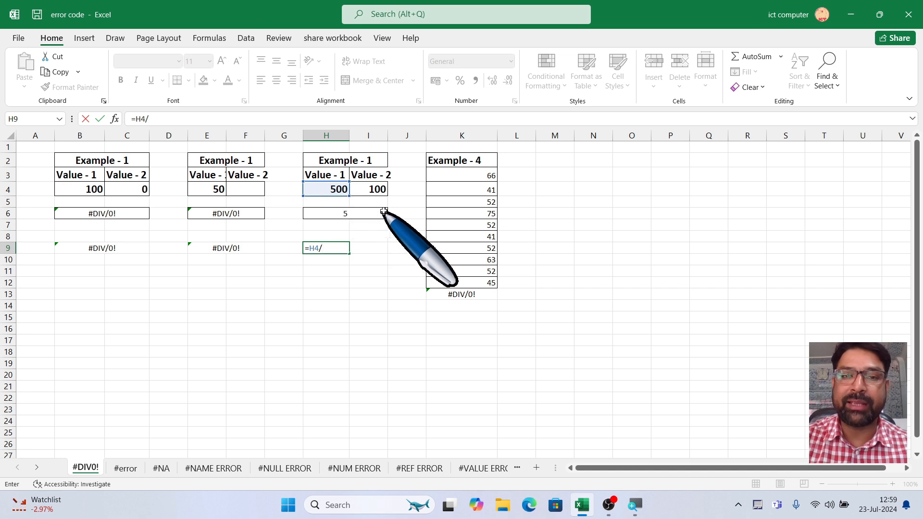
left_click(372, 189)
key("Return")
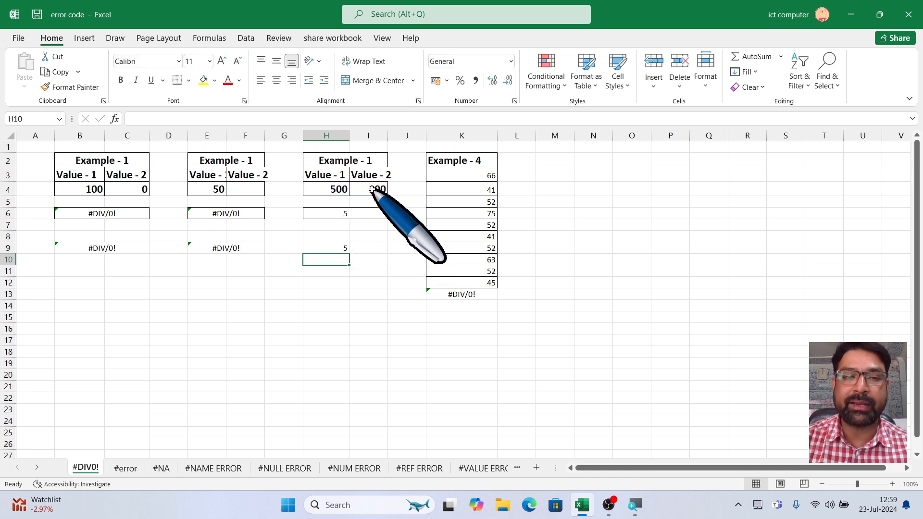
left_click_drag(320, 248, 351, 247)
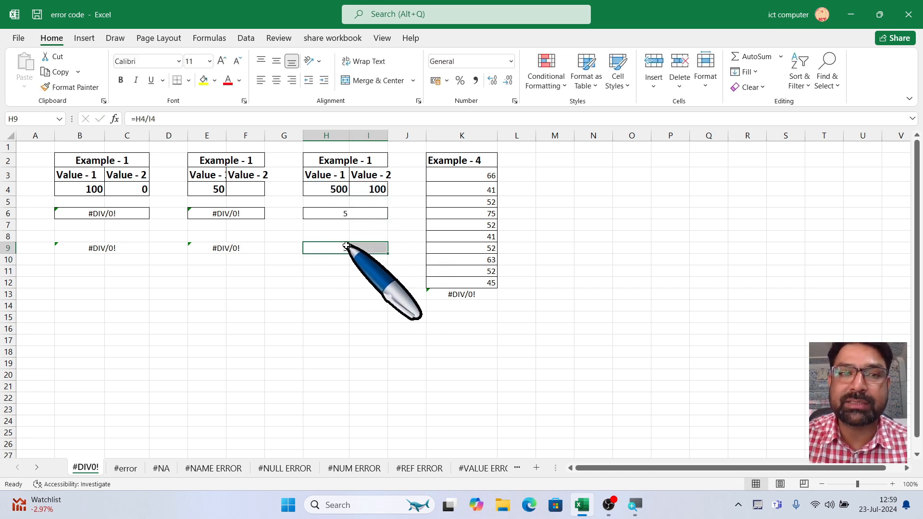
left_click(377, 80)
left_click(346, 285)
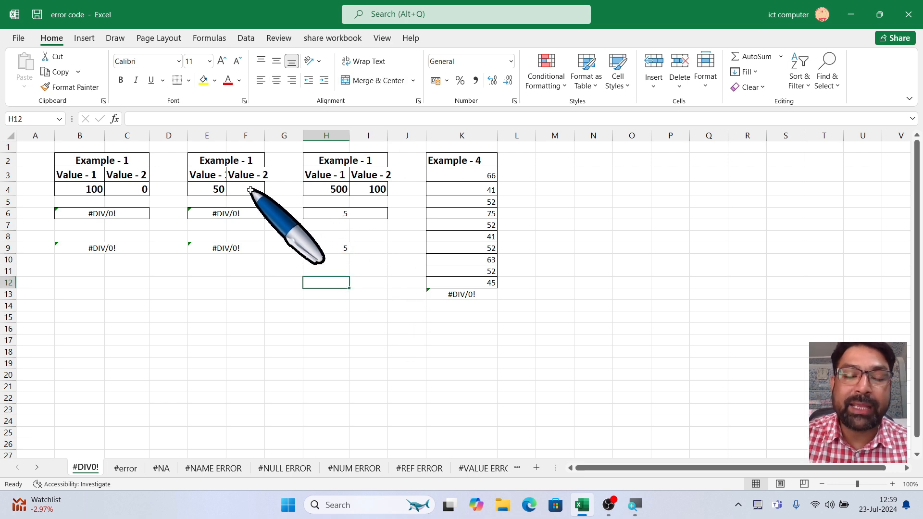
Select the third example's two values in H4:I4
left_click_drag(330, 192, 382, 188)
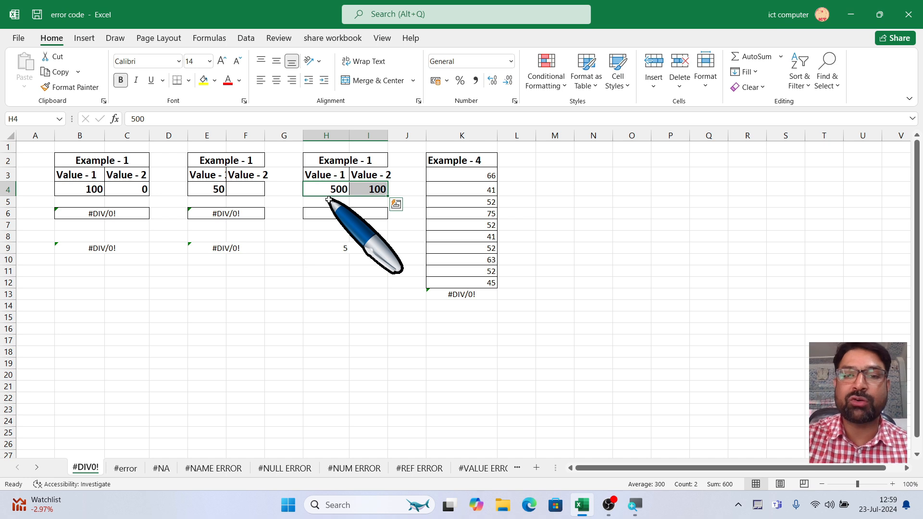
Clear the third example's two values in H4:I4
key("Delete")
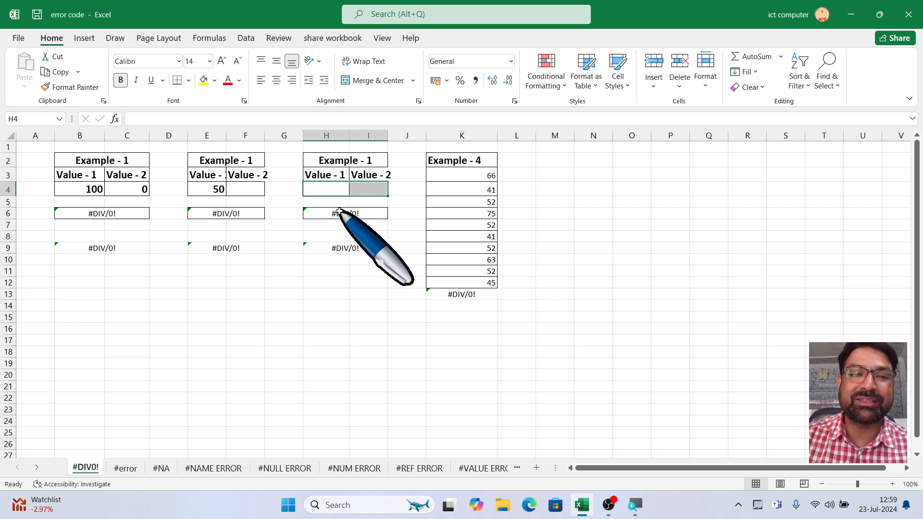
Retitle the headings in E2 and H2 as Example - 2 and Example - 3, and widen column E to fit its Value - 1 heading
double_click(242, 160)
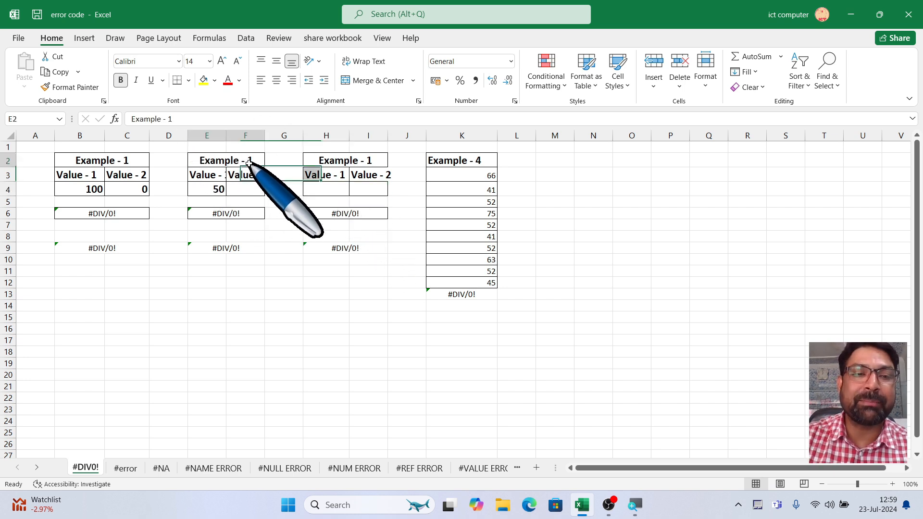
left_click(186, 120)
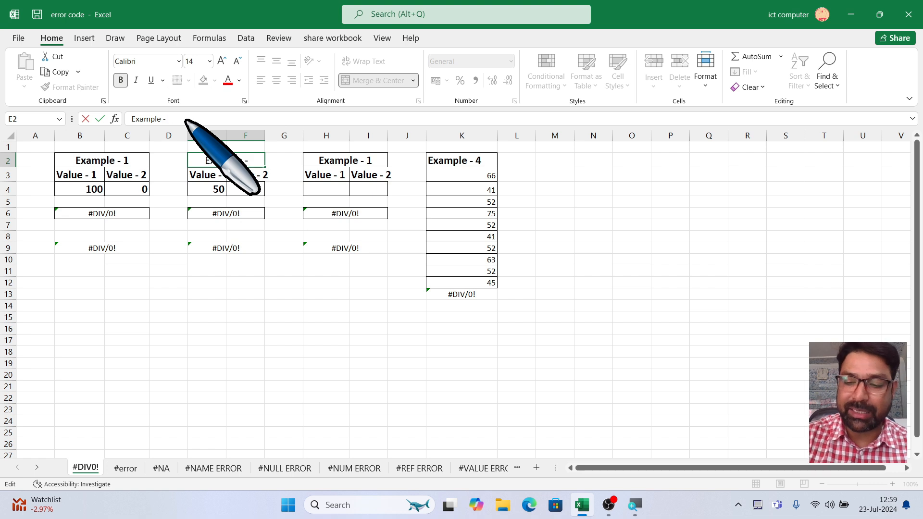
left_click(347, 159)
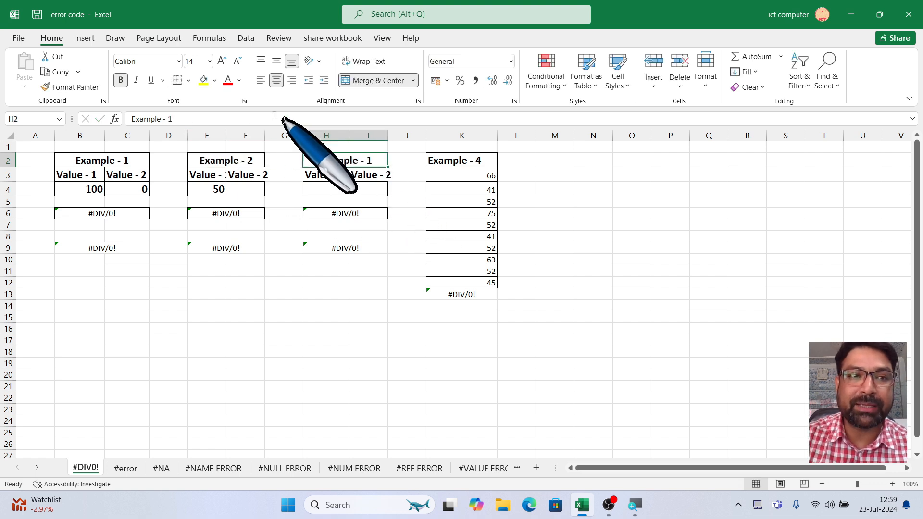
left_click(189, 122)
key("BackSpace")
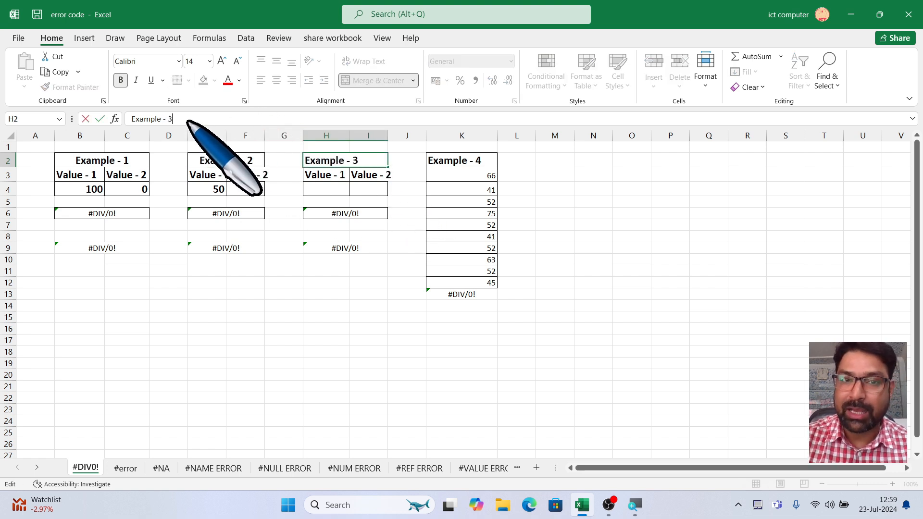
left_click_drag(462, 328, 464, 317)
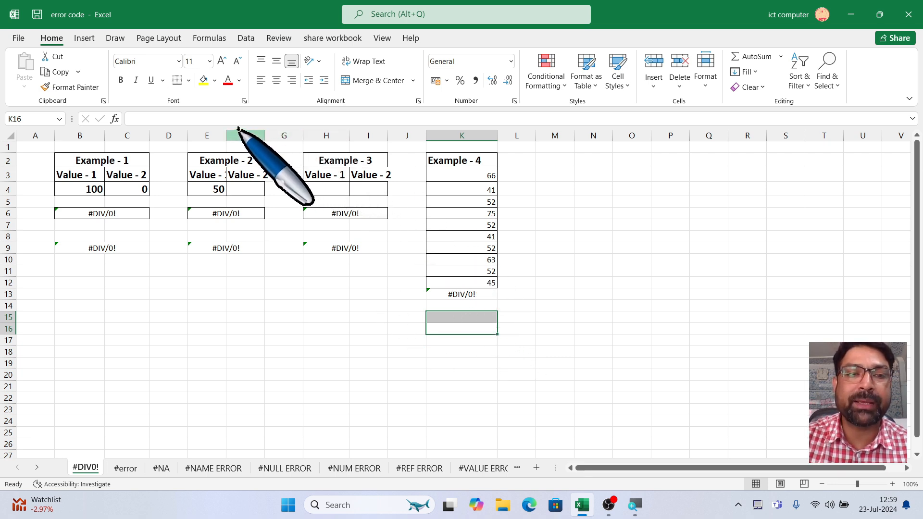
left_click_drag(226, 135, 235, 135)
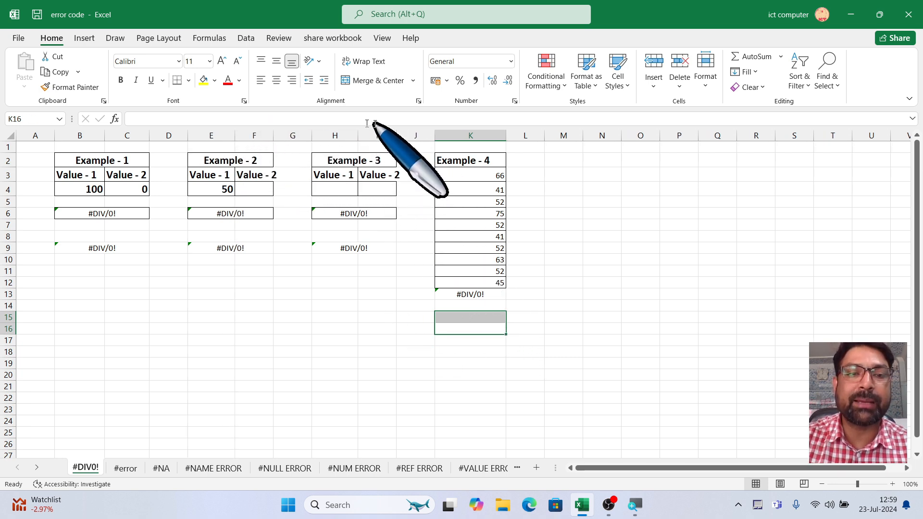
Check the AVERAGEIF formula in K13, and change the Example - 4 values in K7 and K8 to 90 and 91
left_click(472, 308)
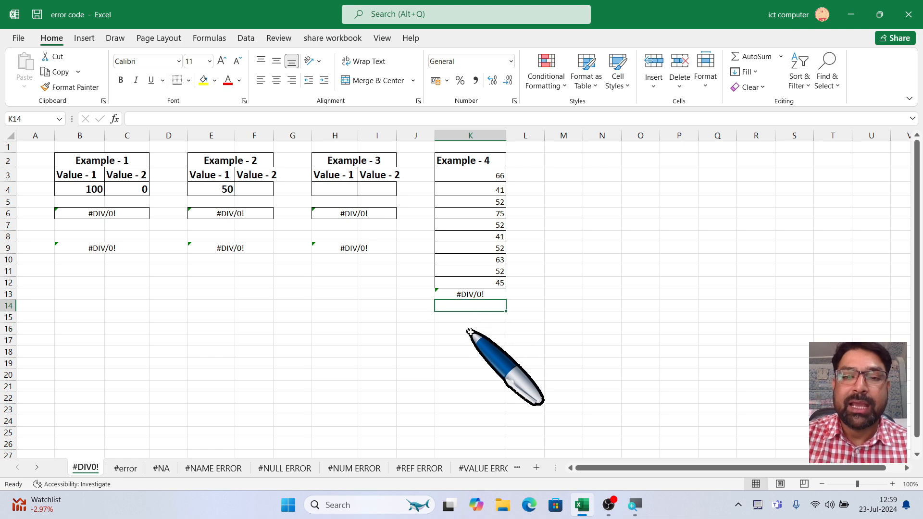
left_click(491, 296)
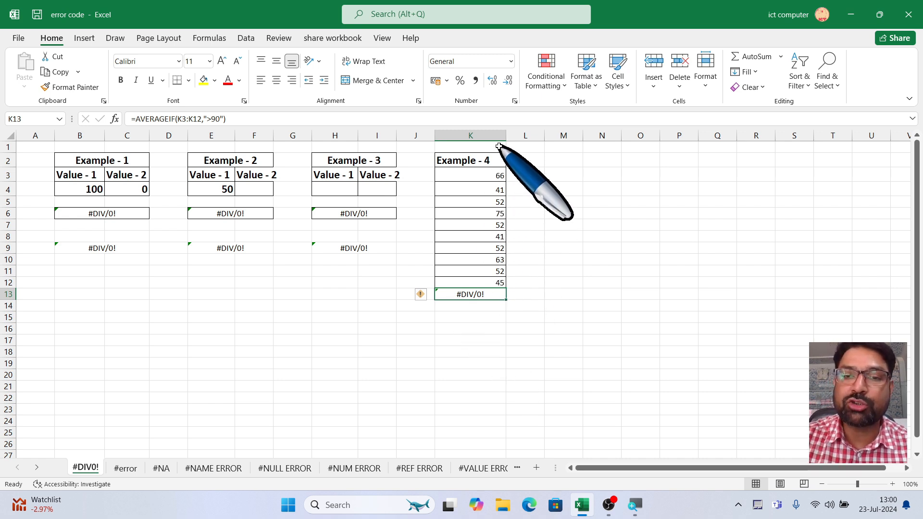
left_click(491, 225)
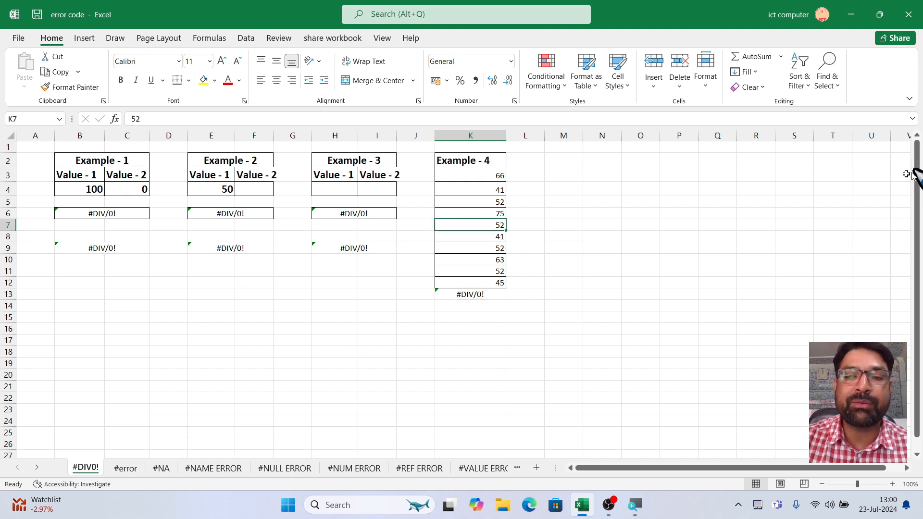
type("90")
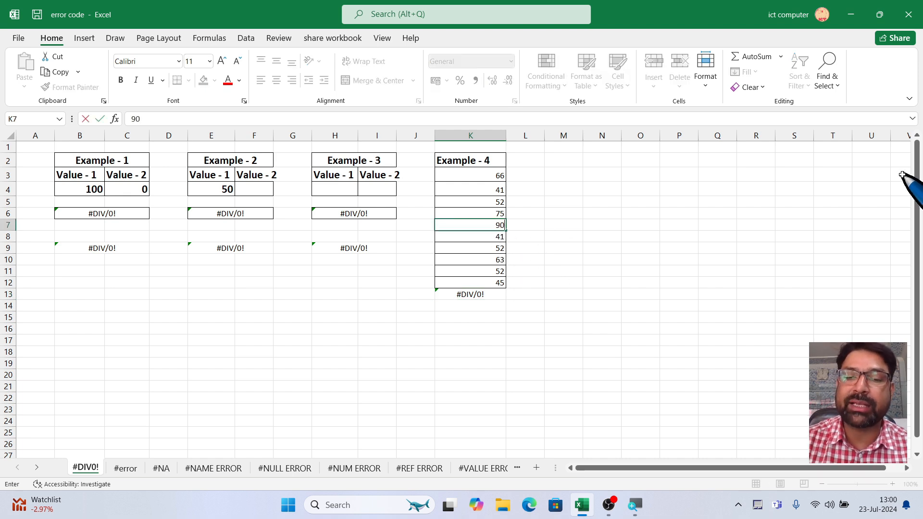
key("Return")
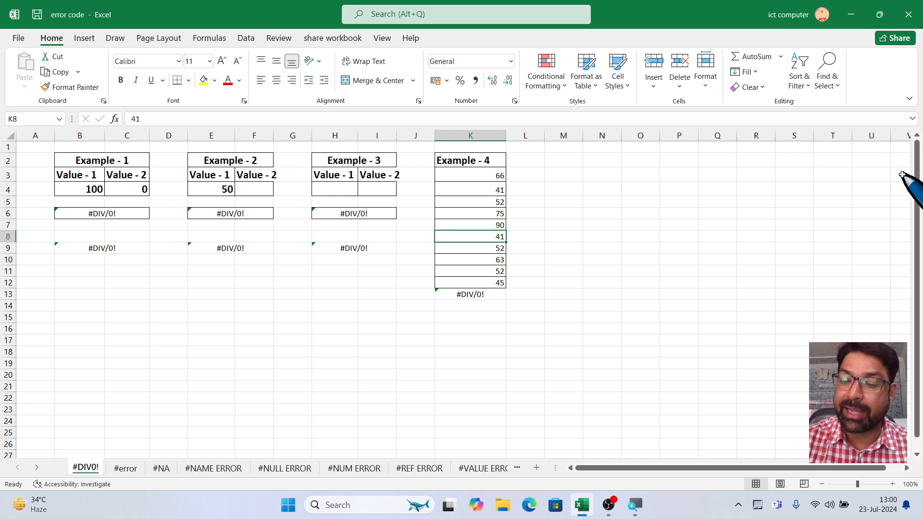
type("91")
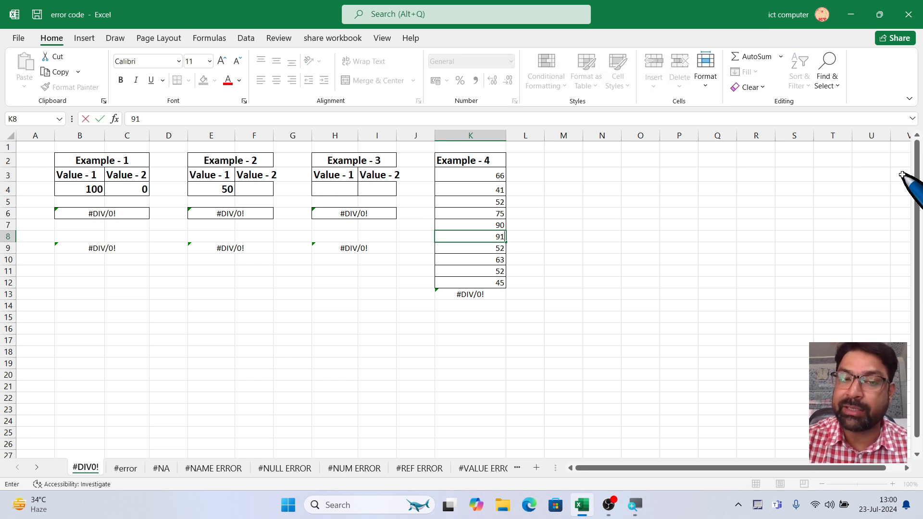
key("Return")
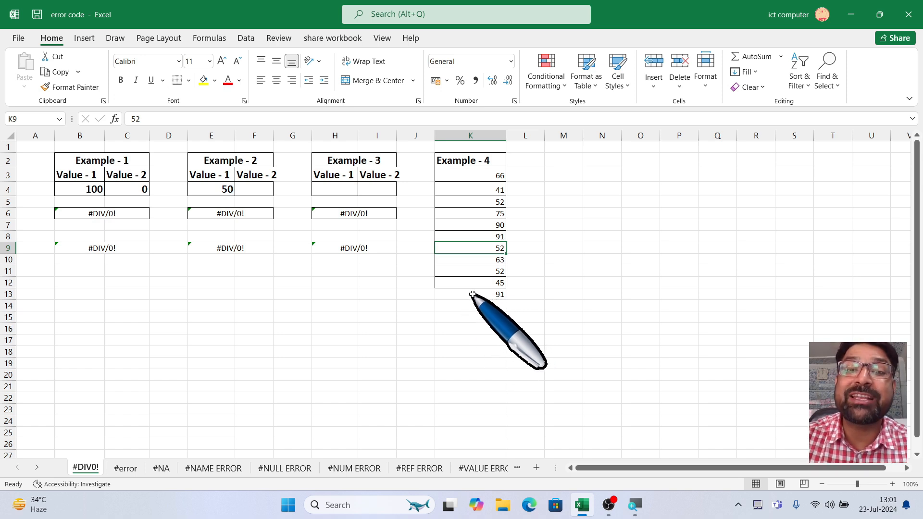
Enter the formula =AVERAGEIF(K3:K12,">100") in K15, using the one in K13 as reference
left_click(470, 294)
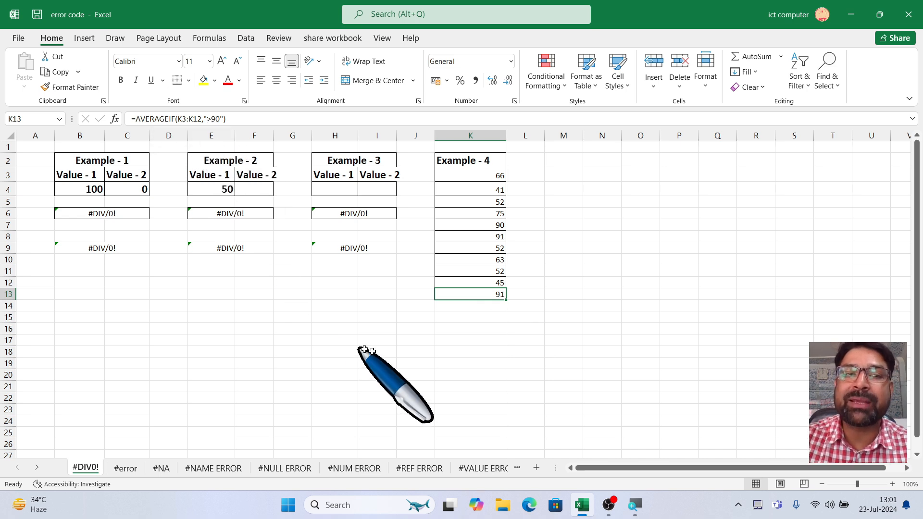
left_click(472, 321)
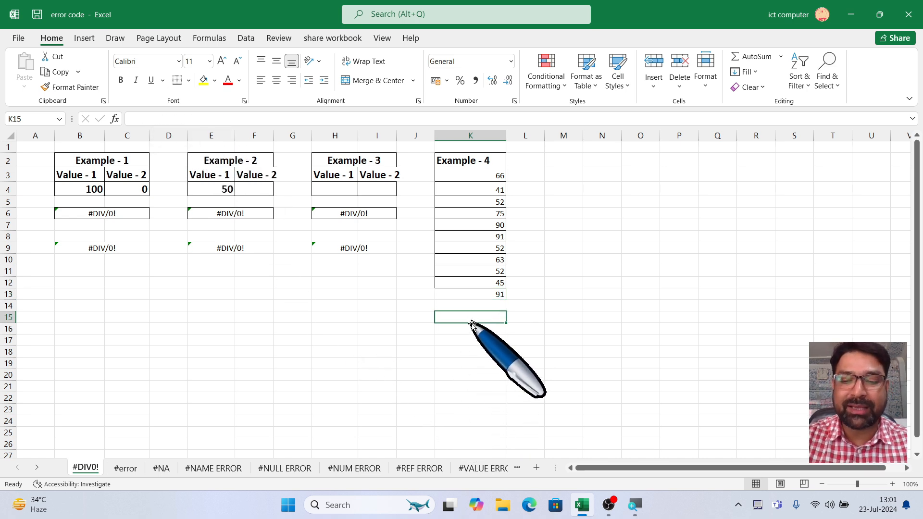
type("=av")
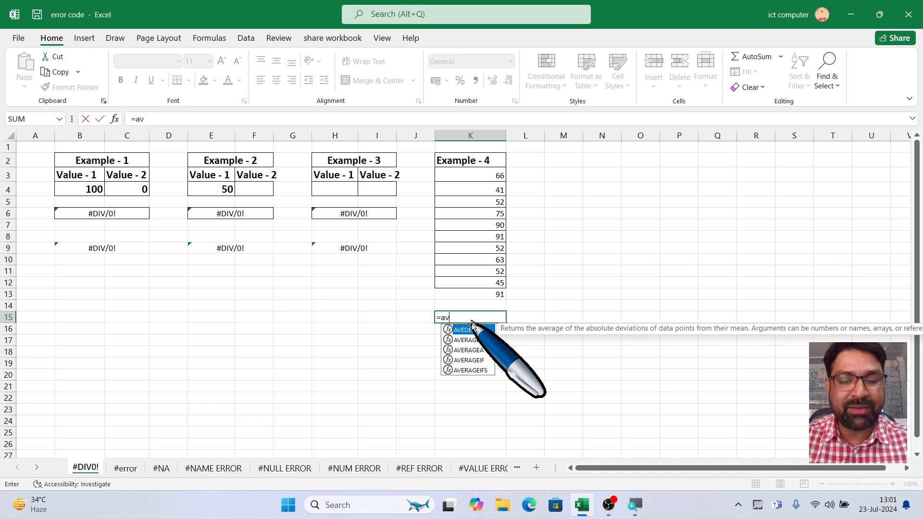
type("erageif")
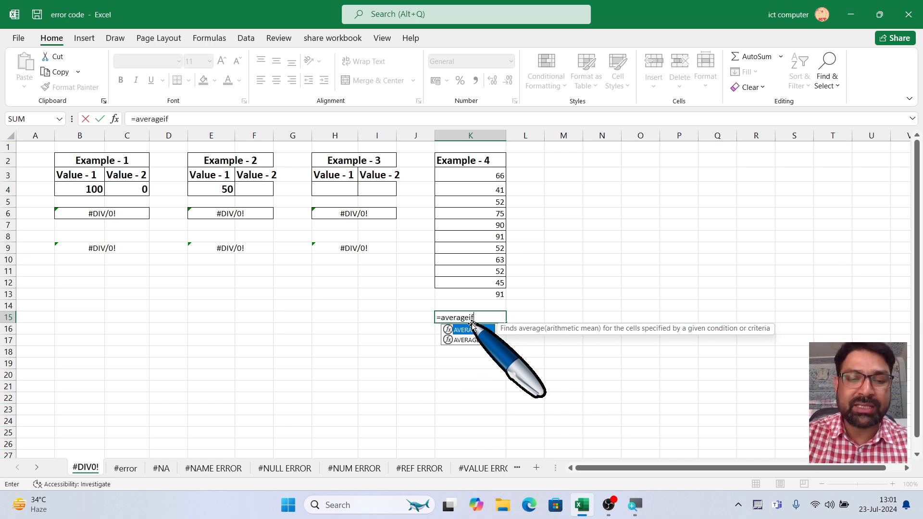
key("Tab")
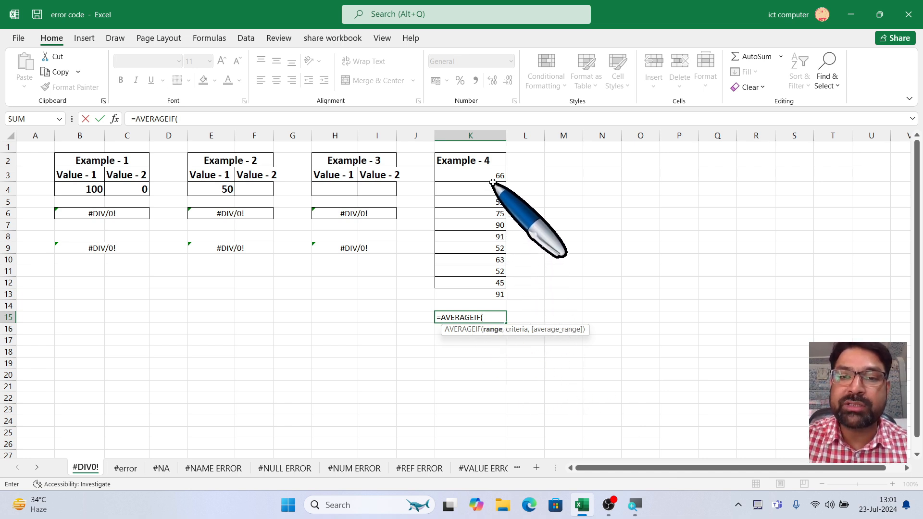
left_click_drag(493, 175, 493, 284)
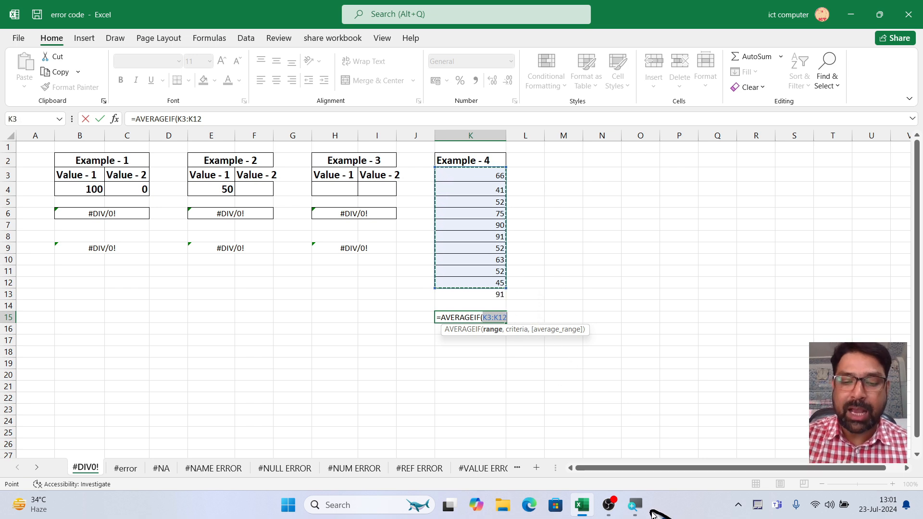
type(",\">")
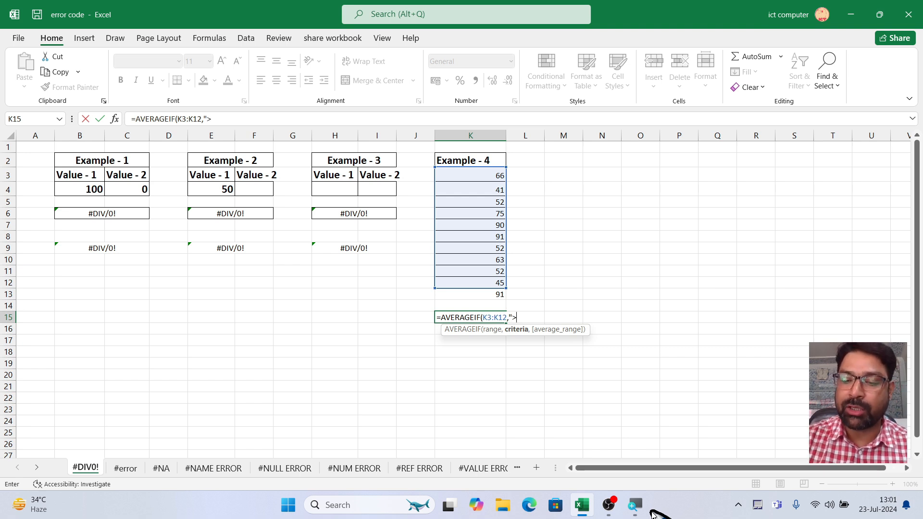
type("100")
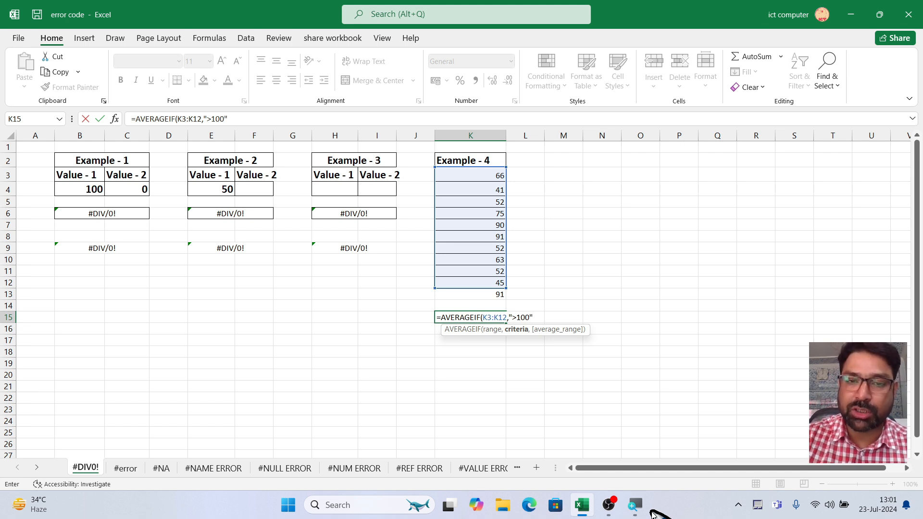
type("\")")
key("Return")
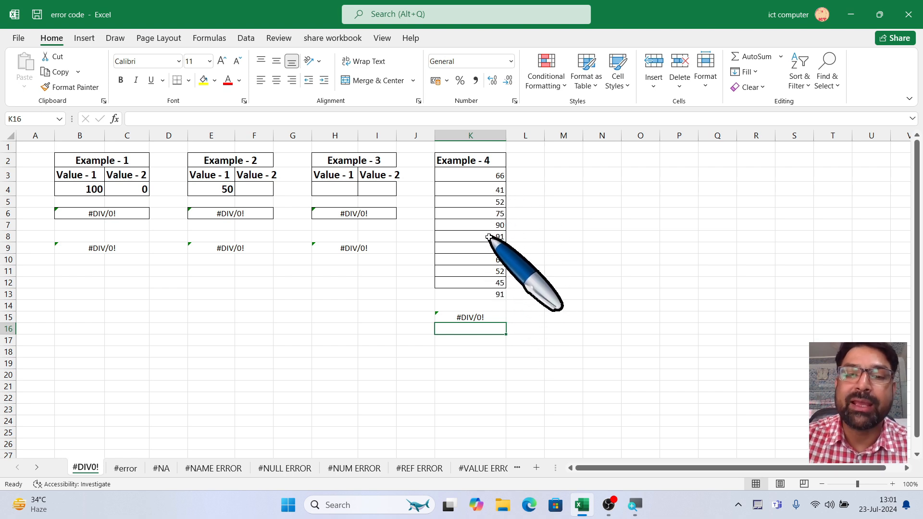
Set the Example - 4 value in K6 to 100
left_click(487, 215)
type("1000")
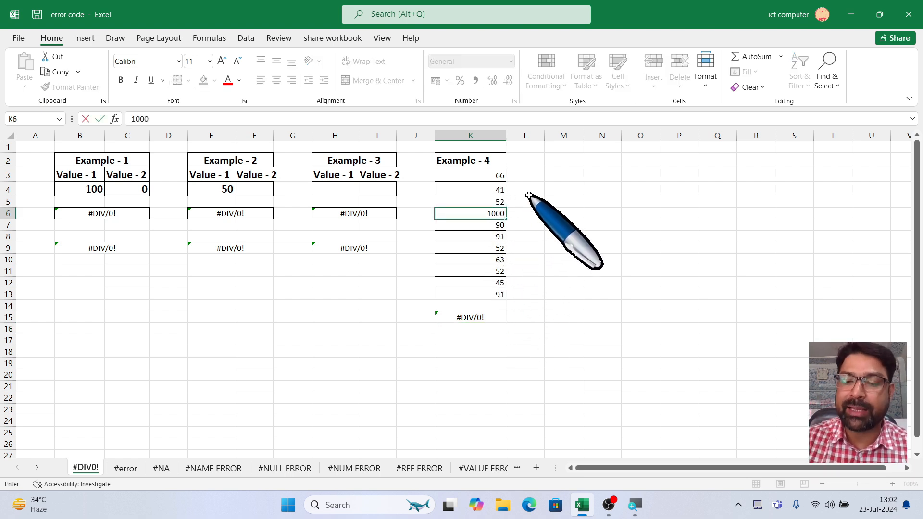
key("BackSpace")
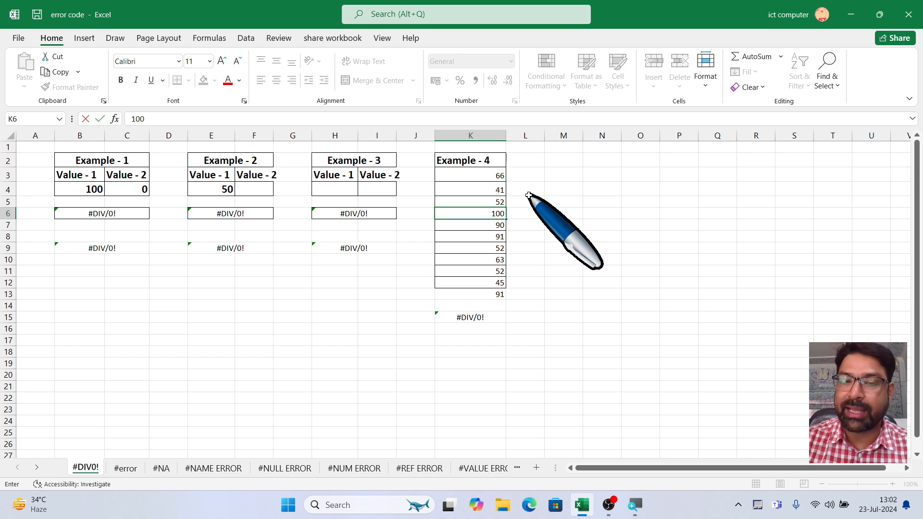
key("Return")
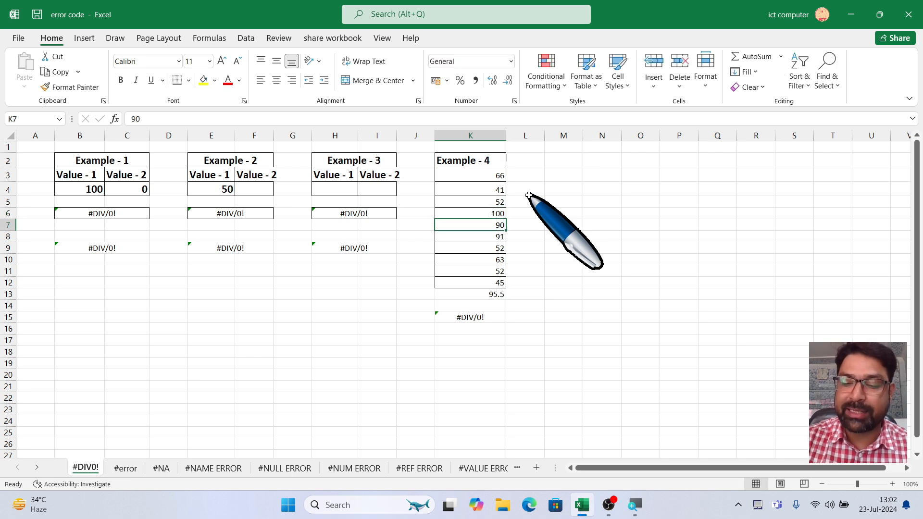
Set the Example - 4 value in K6 to 101 so one number meets the ">100" criterion
key("Up")
type("1")
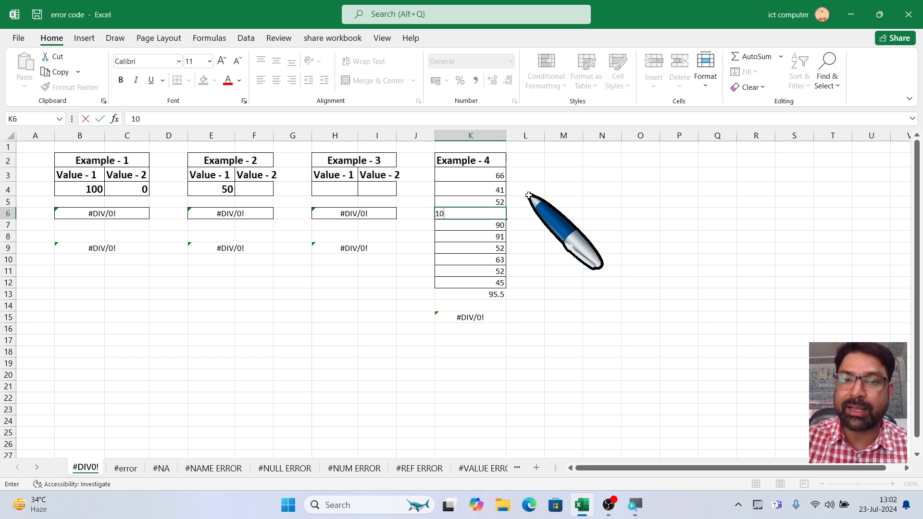
type("01")
key("Return")
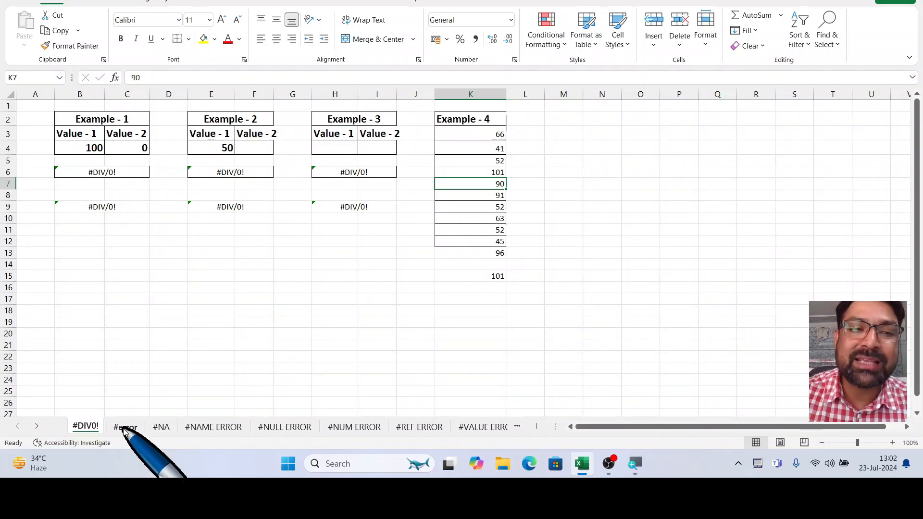
Open the #error sheet, check the date in A2, and enter the date 23july2024 in A6
left_click(124, 428)
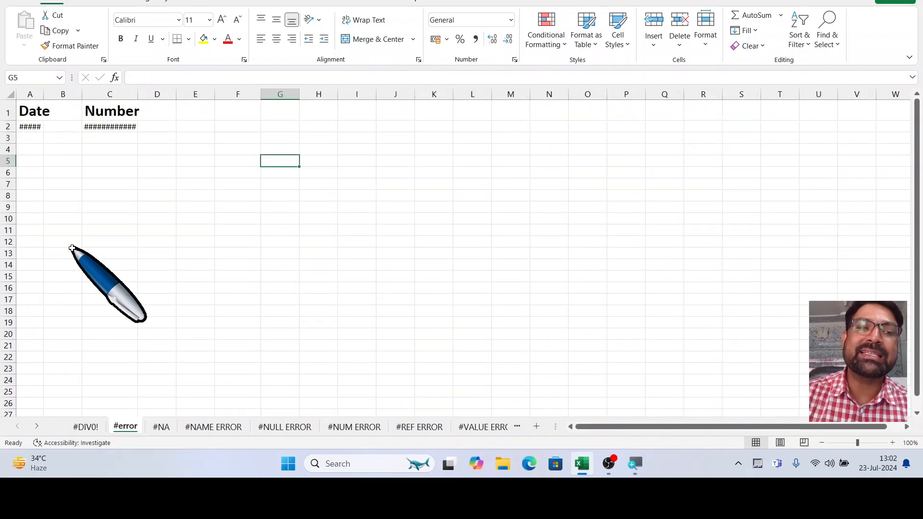
left_click(25, 127)
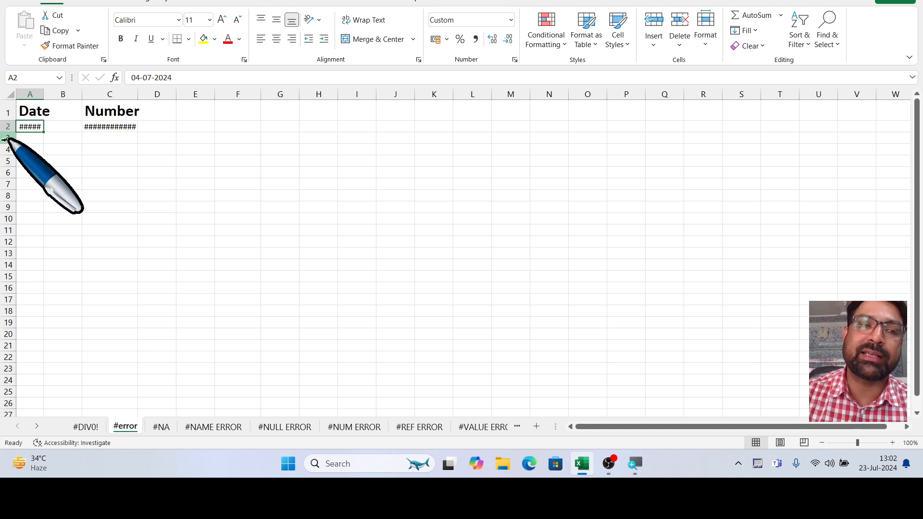
left_click(24, 173)
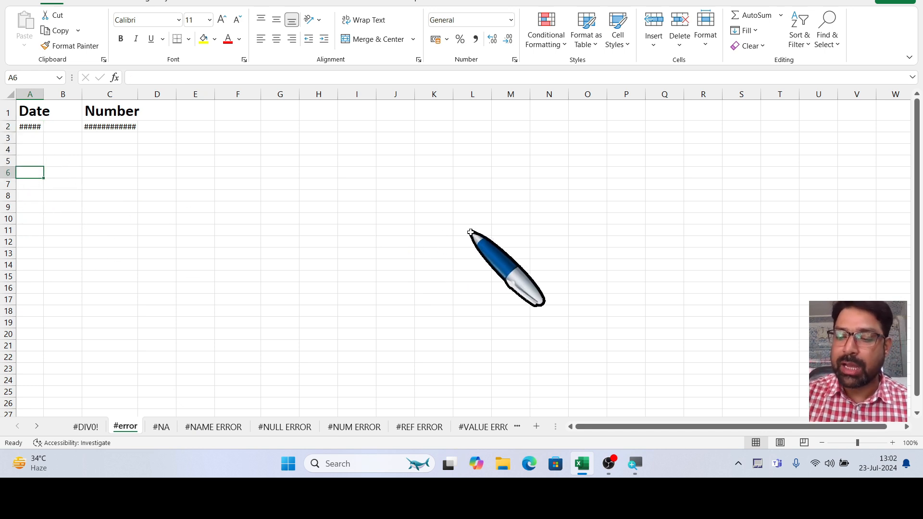
type("23july2024")
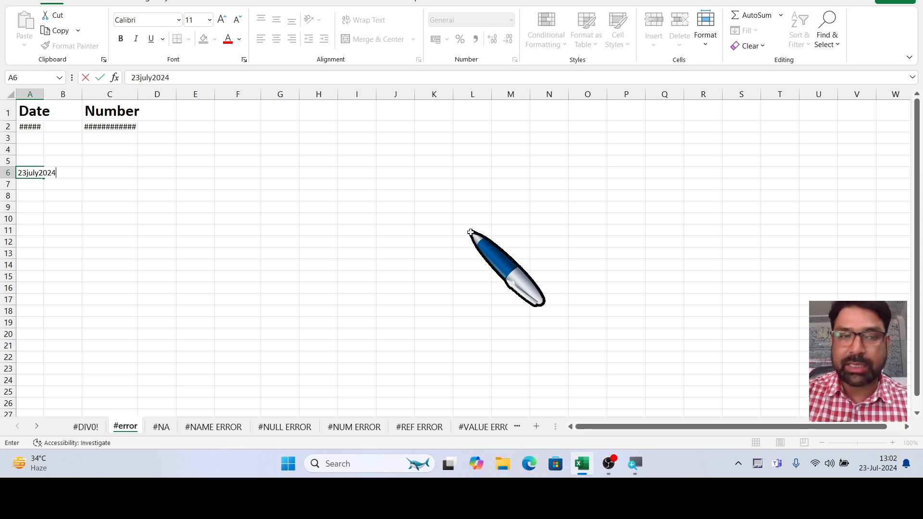
key("Return")
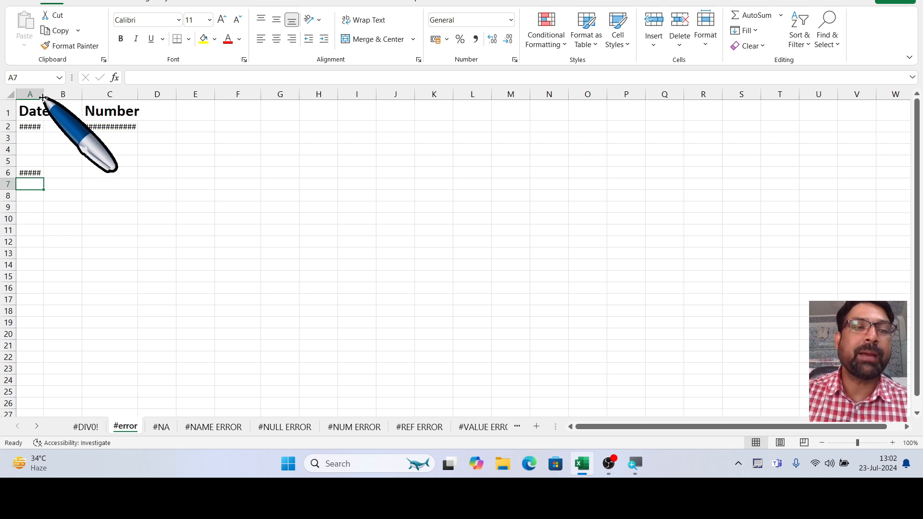
Widen column A to fit its dates
mouse_move(44, 94)
left_mouse_down()
mouse_move(59, 95)
mouse_move(47, 96)
left_mouse_up()
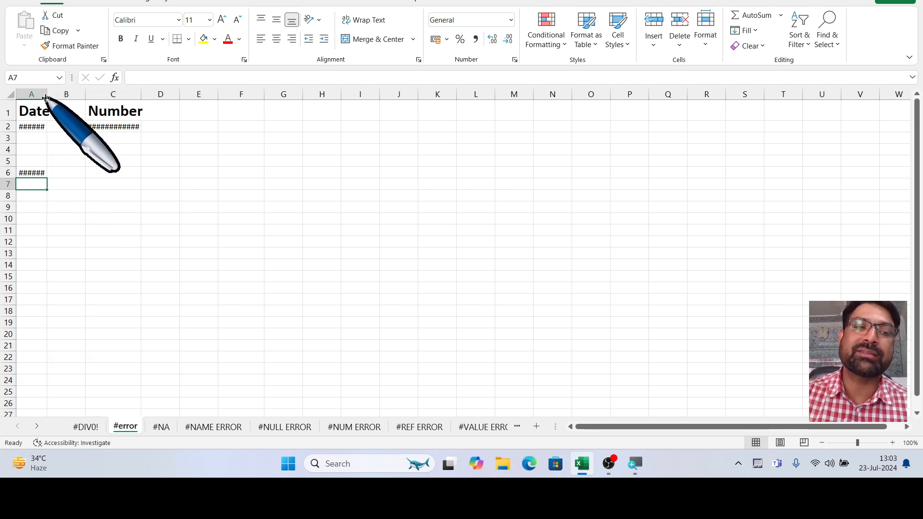
double_click(47, 96)
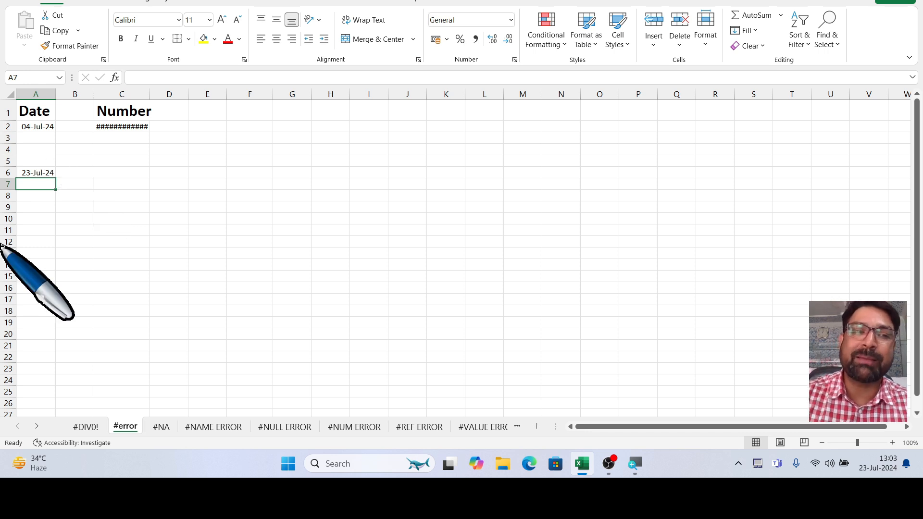
left_click(124, 126)
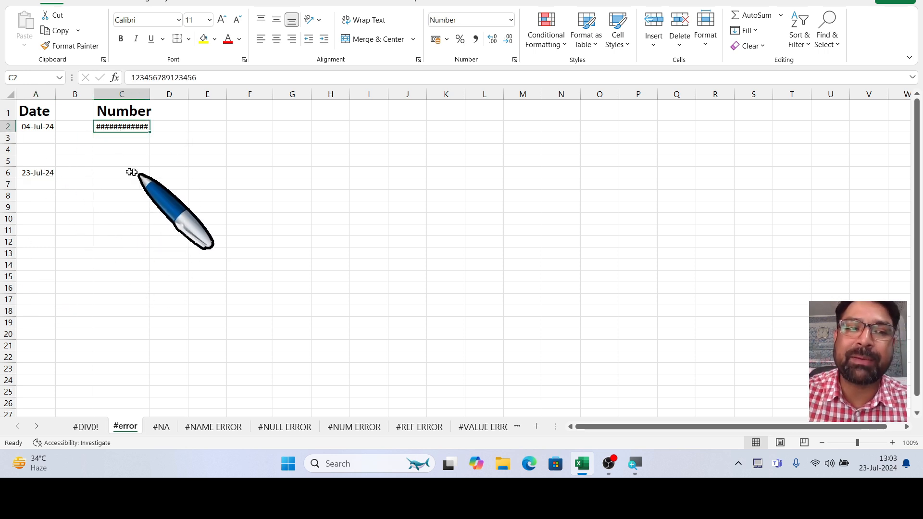
left_click(108, 170)
type("123")
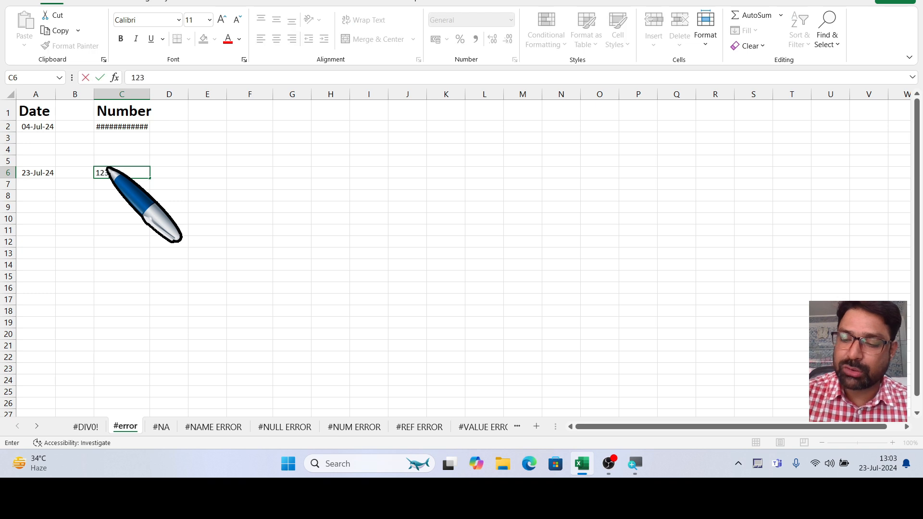
type("456789123")
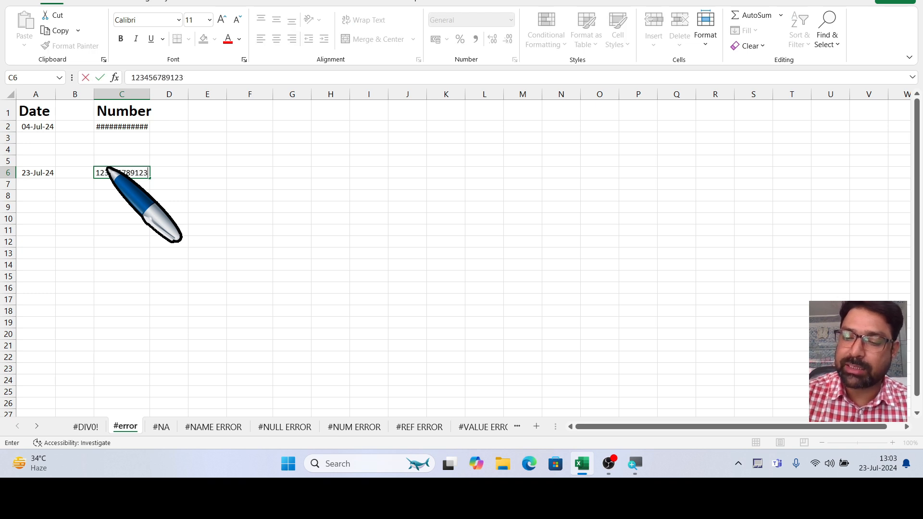
type("456")
key("Return")
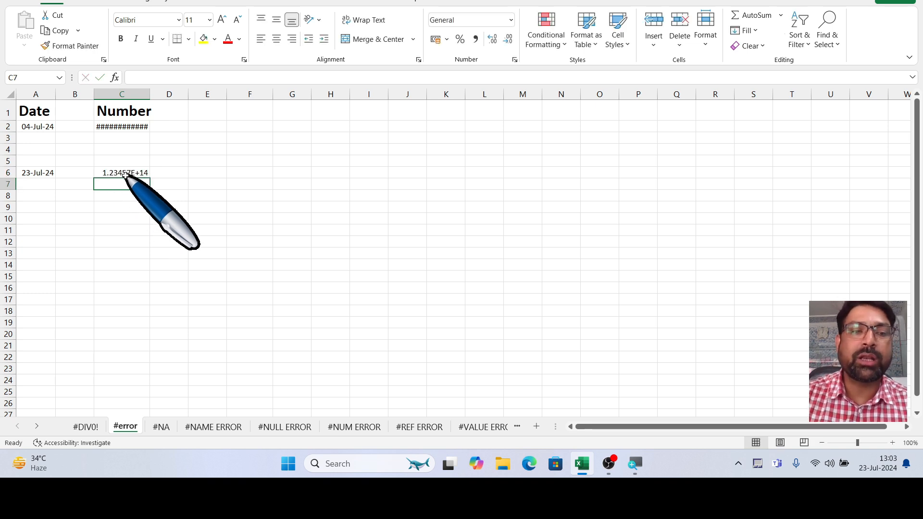
Apply the Number format to C6 and widen column C to fit both long numbers
left_click(125, 174)
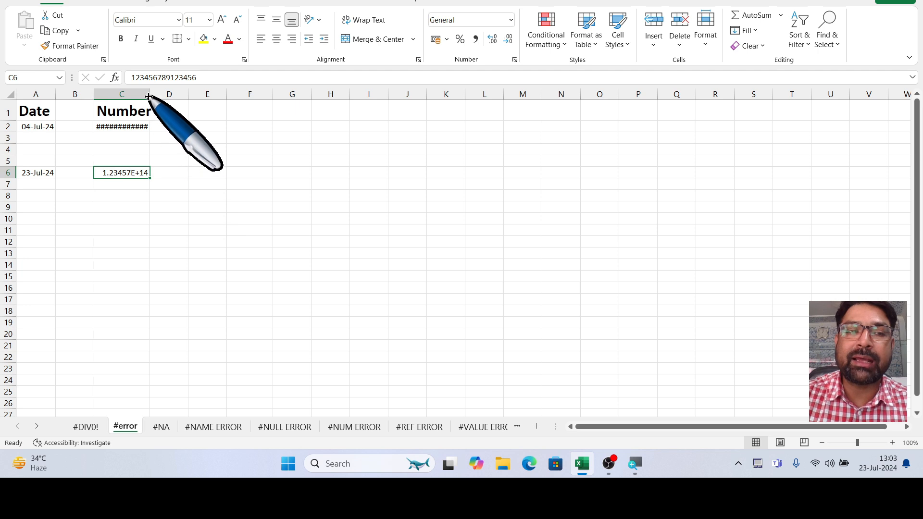
mouse_move(150, 97)
left_mouse_down()
mouse_move(140, 95)
mouse_move(182, 97)
mouse_move(159, 94)
left_mouse_up()
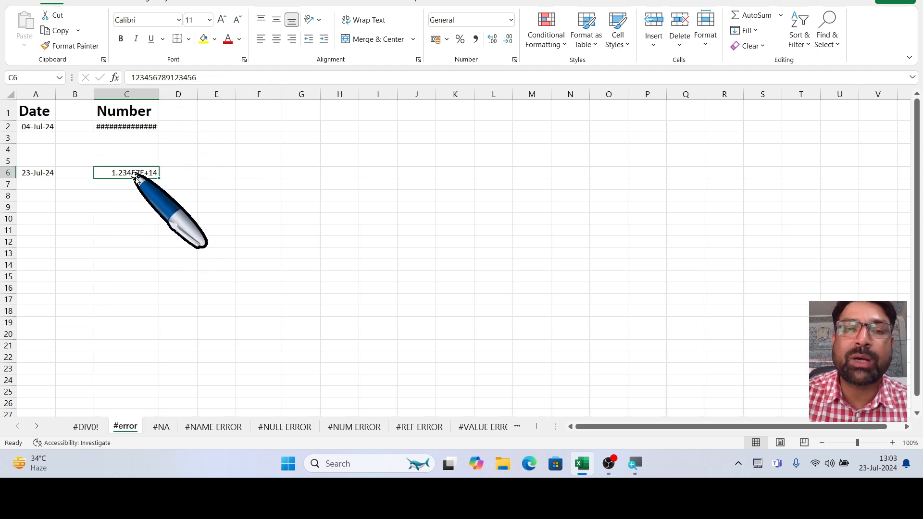
left_click(510, 20)
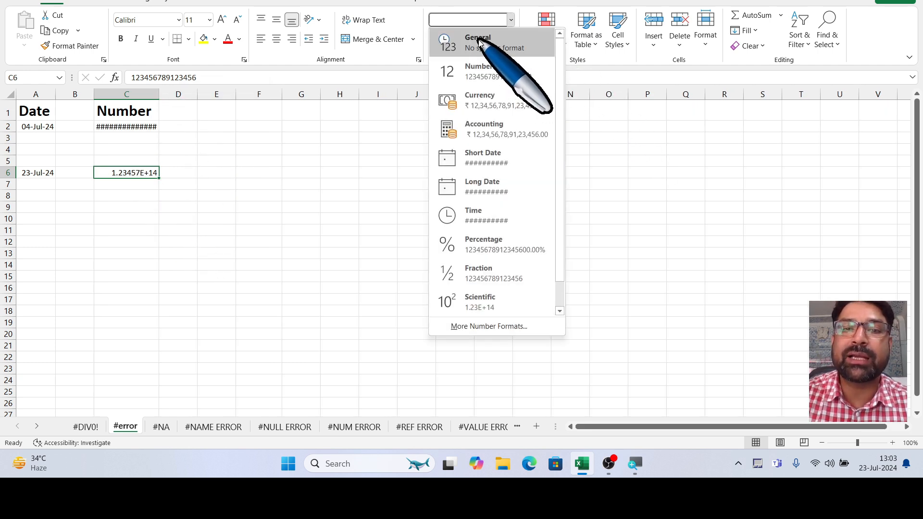
left_click(479, 42)
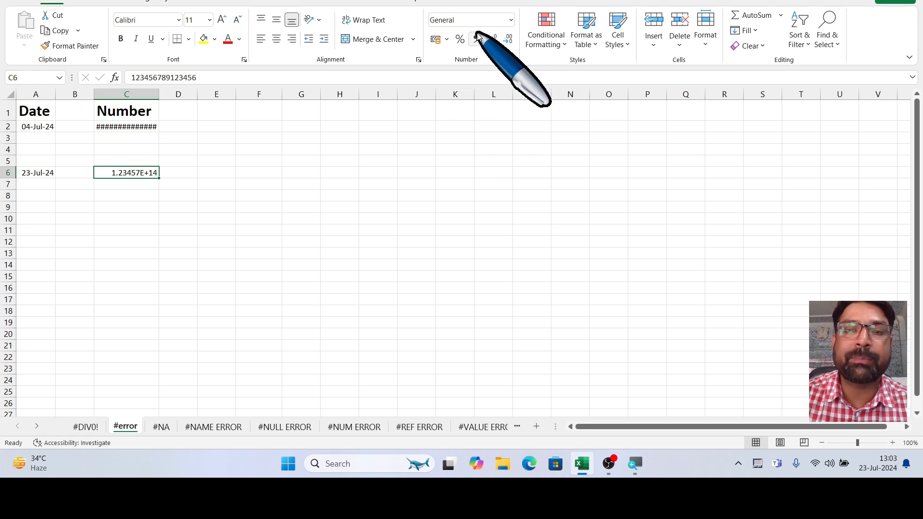
left_click(510, 20)
left_click(477, 73)
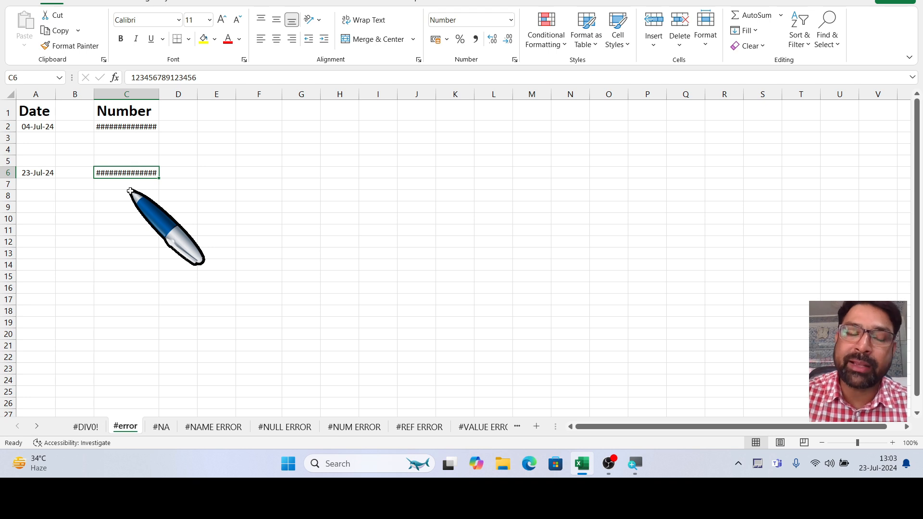
mouse_move(155, 174)
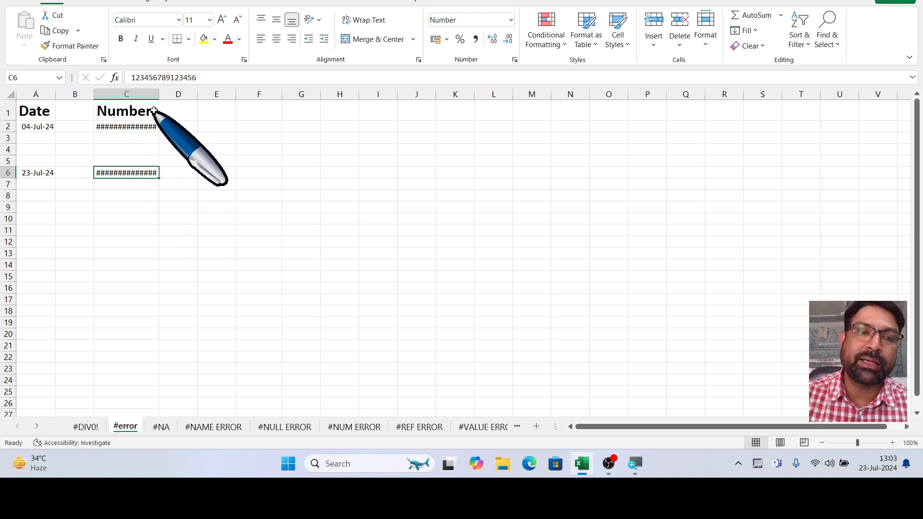
left_click_drag(159, 92, 187, 92)
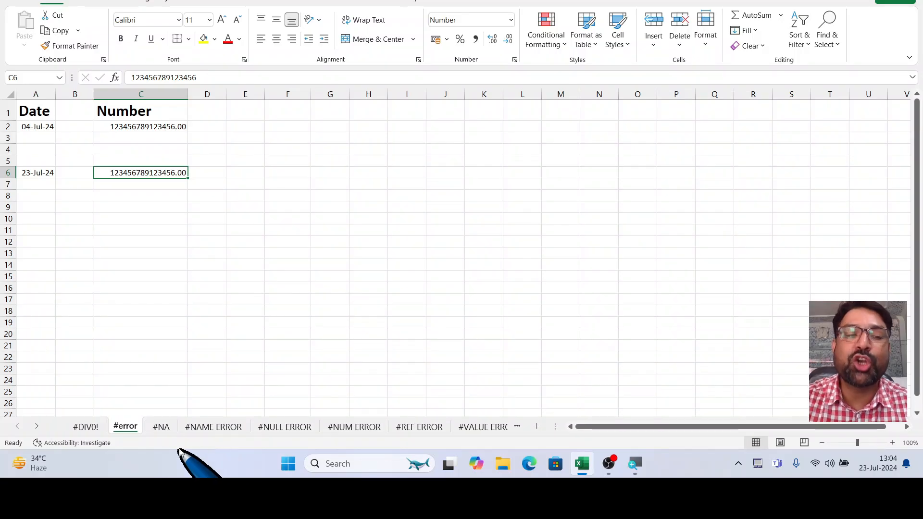
Open the #NA sheet and inspect the lookup value in D2 and the MATCH formula in E2
left_click(158, 428)
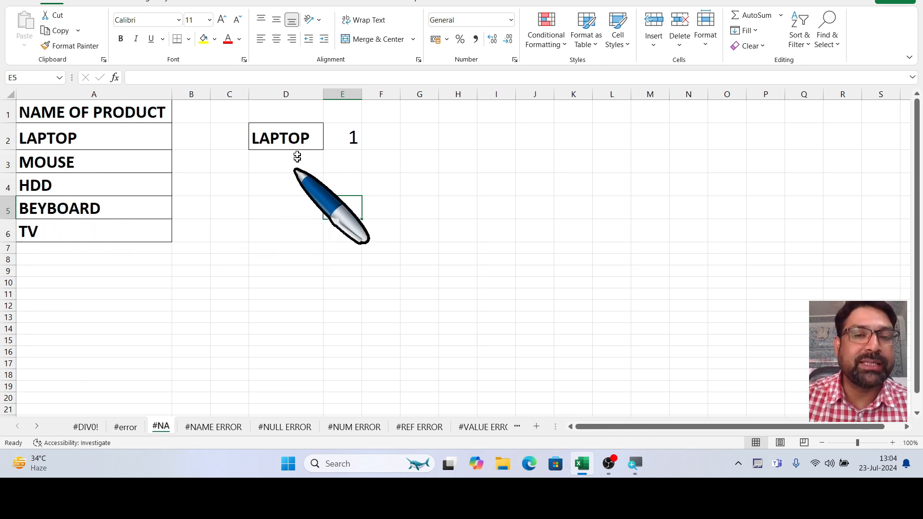
left_click(287, 134)
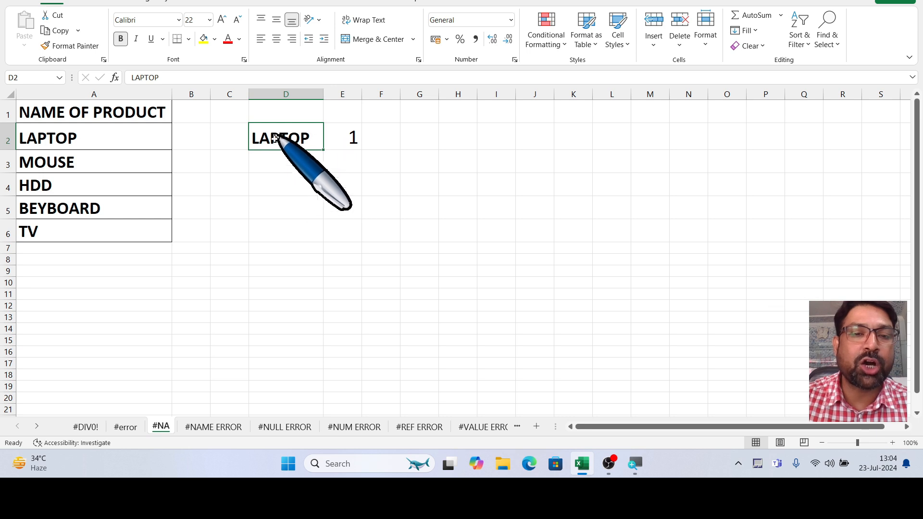
left_click(342, 140)
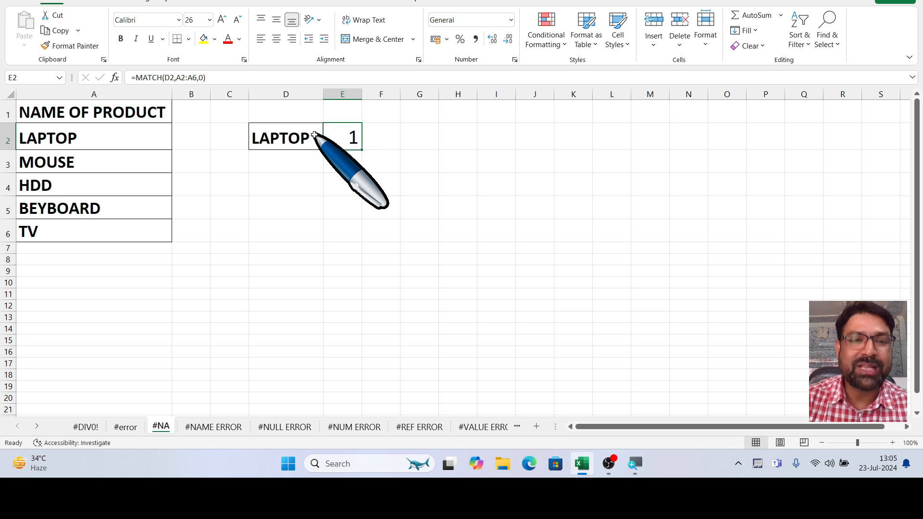
Set the lookup value in D2 to mobile and widen column E to fit the MATCH result
left_click(277, 144)
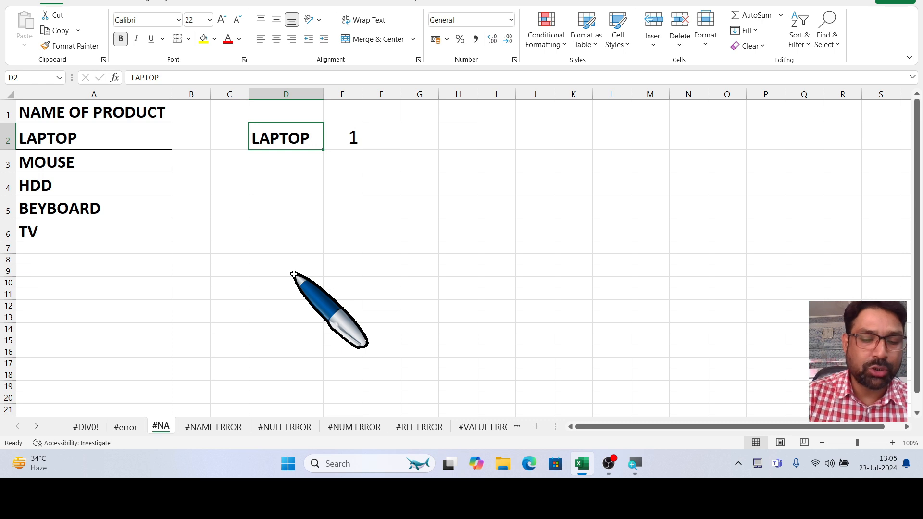
type("mobile")
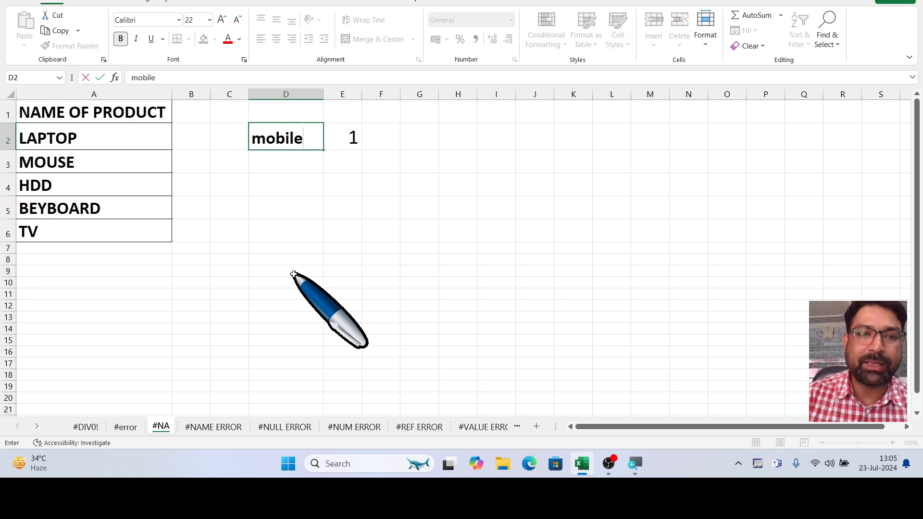
key("Return")
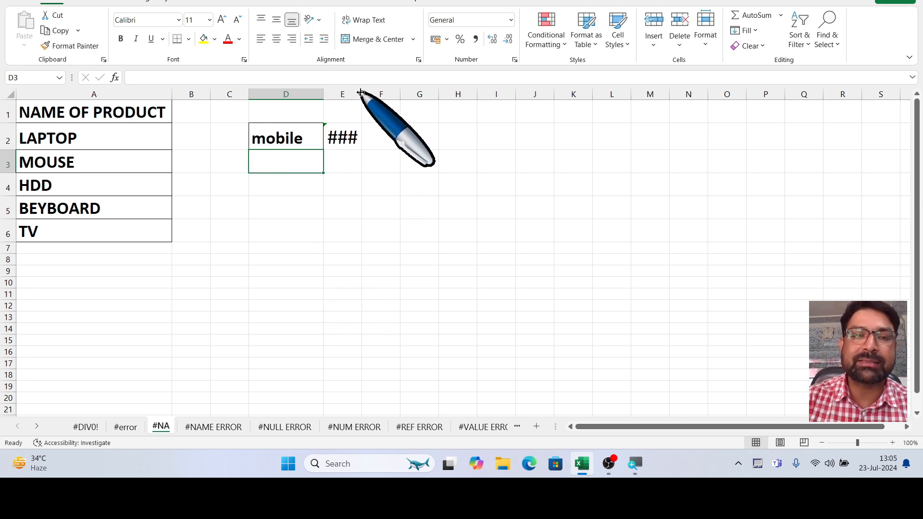
left_click_drag(373, 92, 377, 92)
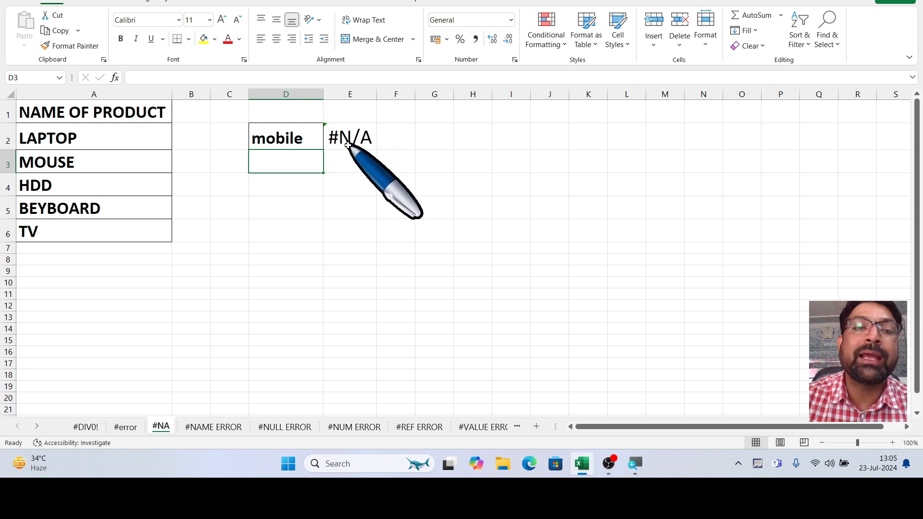
Change the first product name in A2 to MOBILE so the lookup value exists in the list
left_click(64, 137)
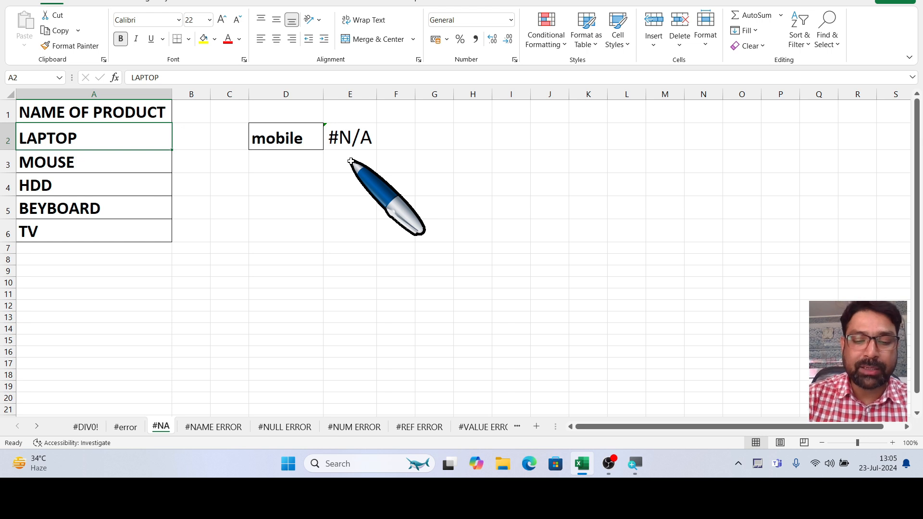
type("MOBILE")
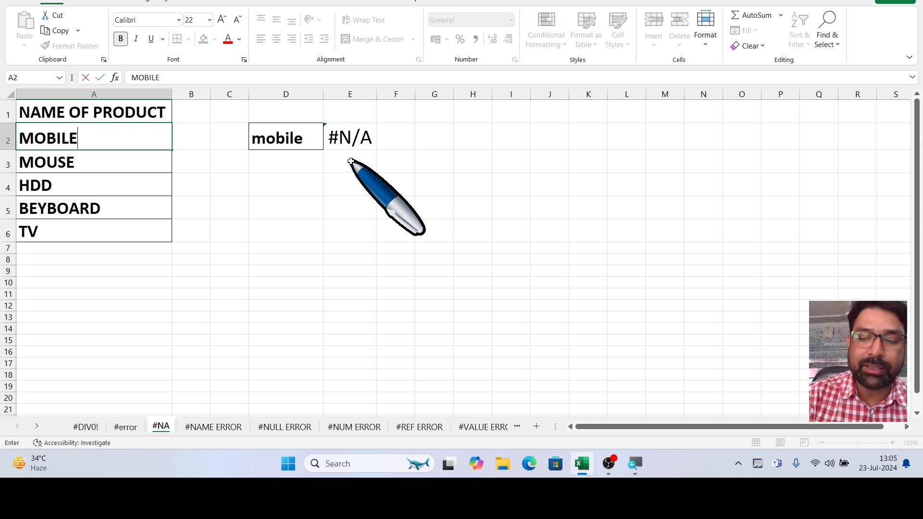
key("Return")
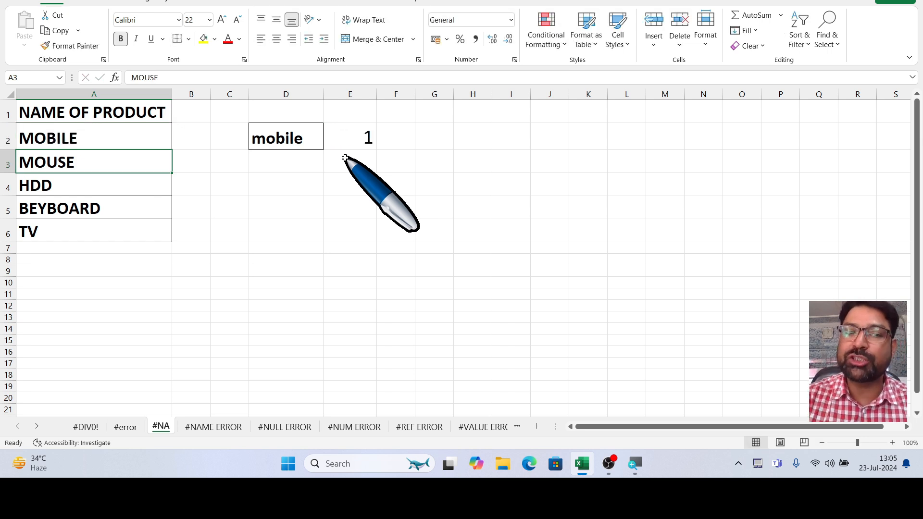
Copy the product name MOUSE from A3 into D4 as a second lookup value
left_click(291, 183)
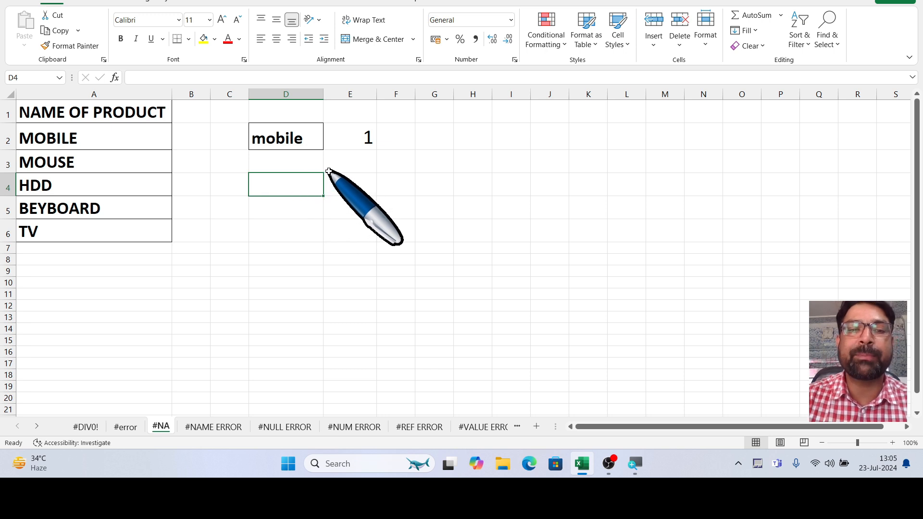
left_click(72, 162)
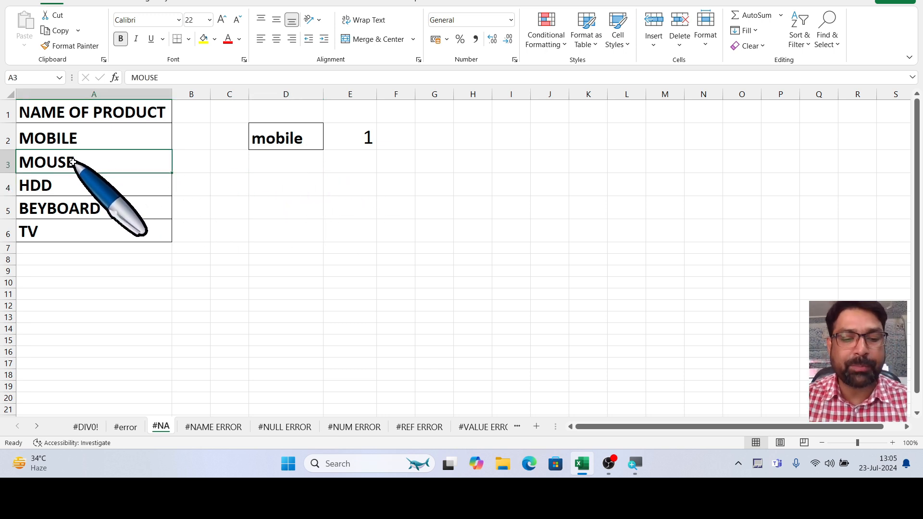
key("ctrl+c")
left_click(279, 185)
key("ctrl+v")
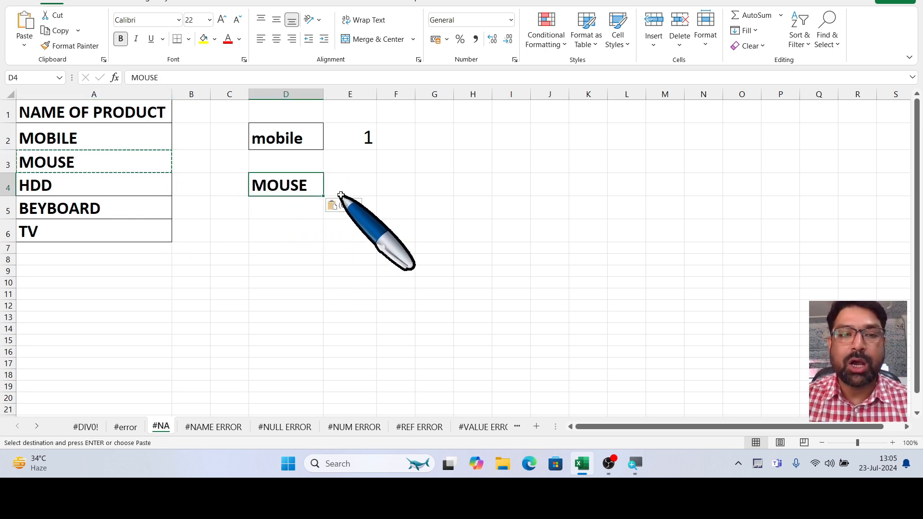
Enter the exact-match formula =MATCH(D4,A2:A6,0) in E4
left_click(364, 180)
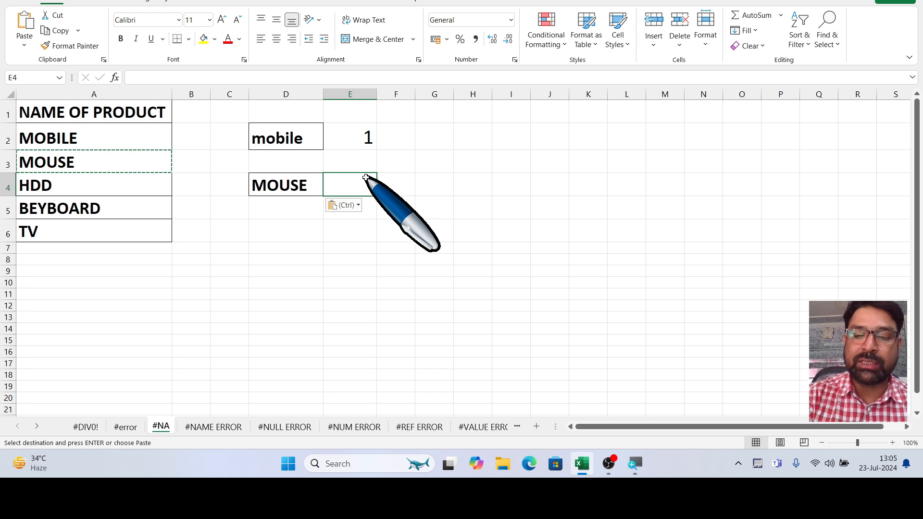
type("=MATCH")
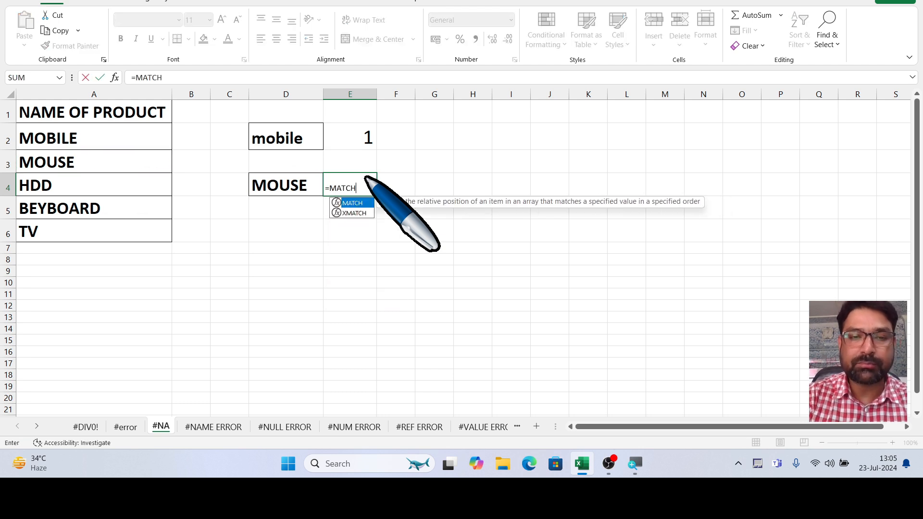
type("(")
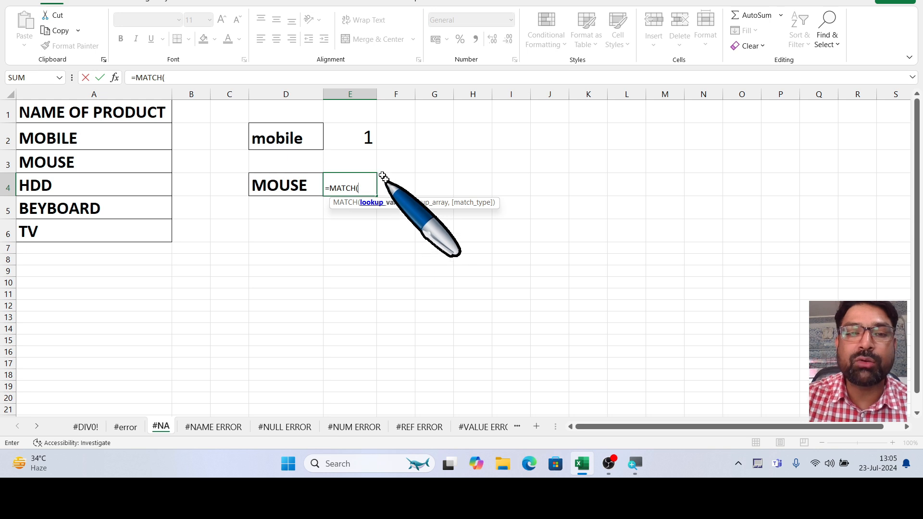
left_click(268, 186)
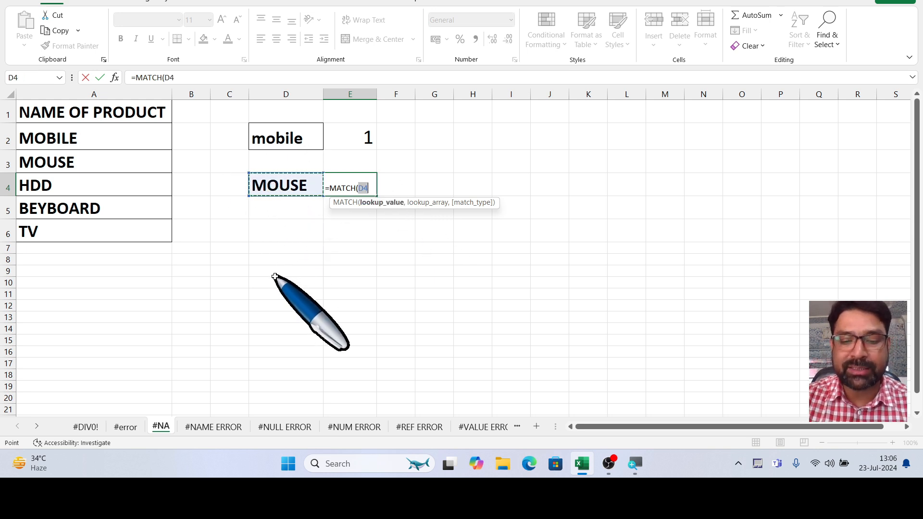
type(",")
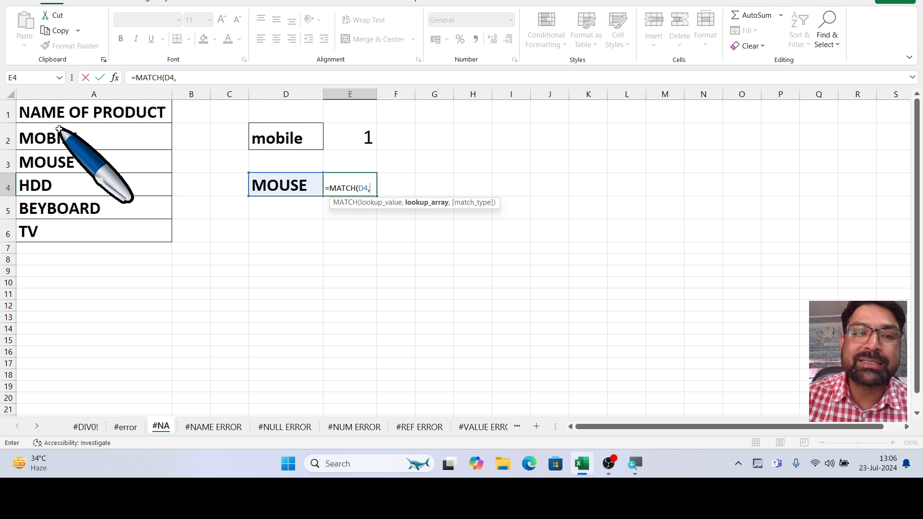
left_click_drag(57, 129, 41, 224)
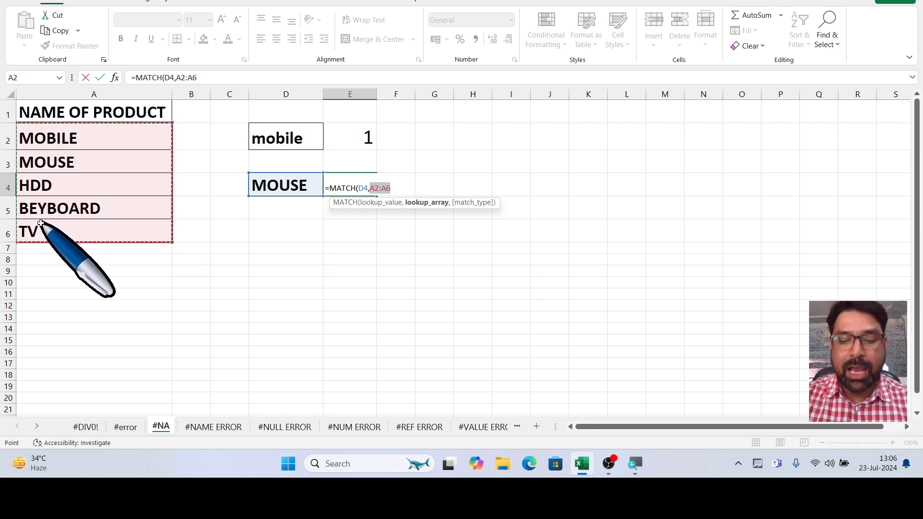
type(",")
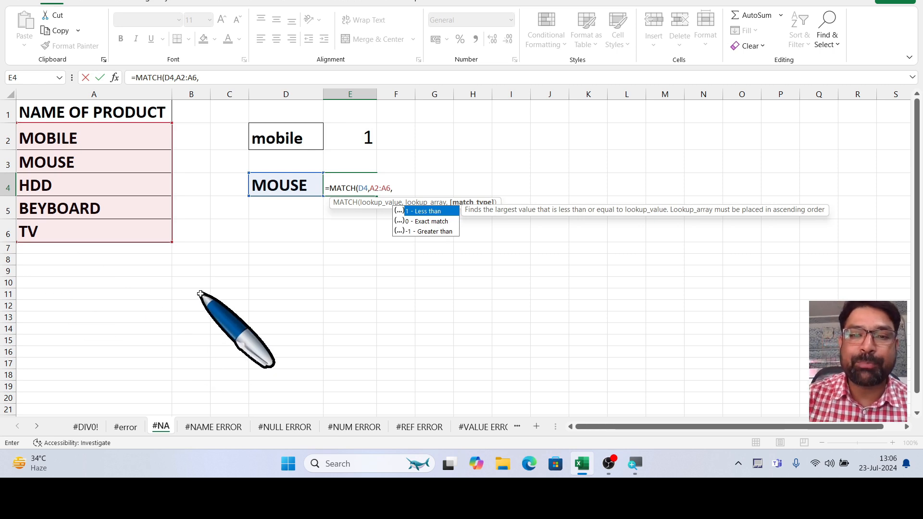
type("0")
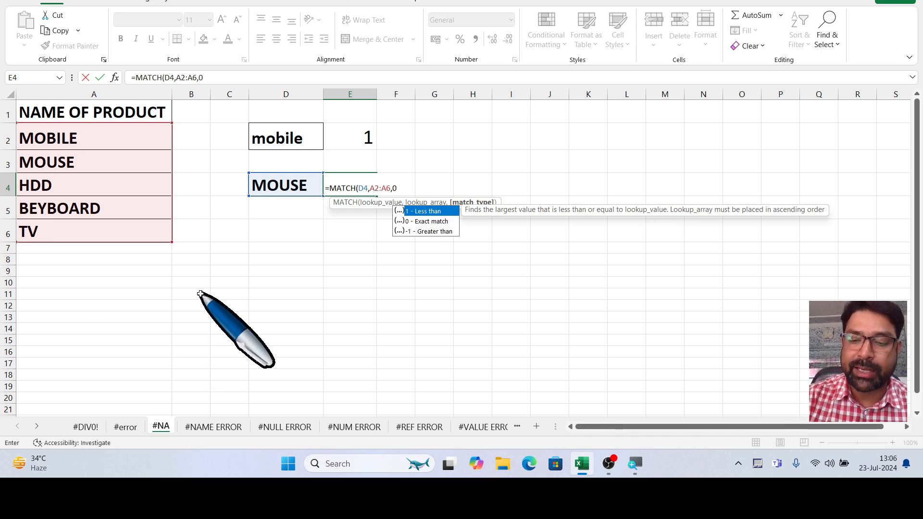
type(")")
key("Return")
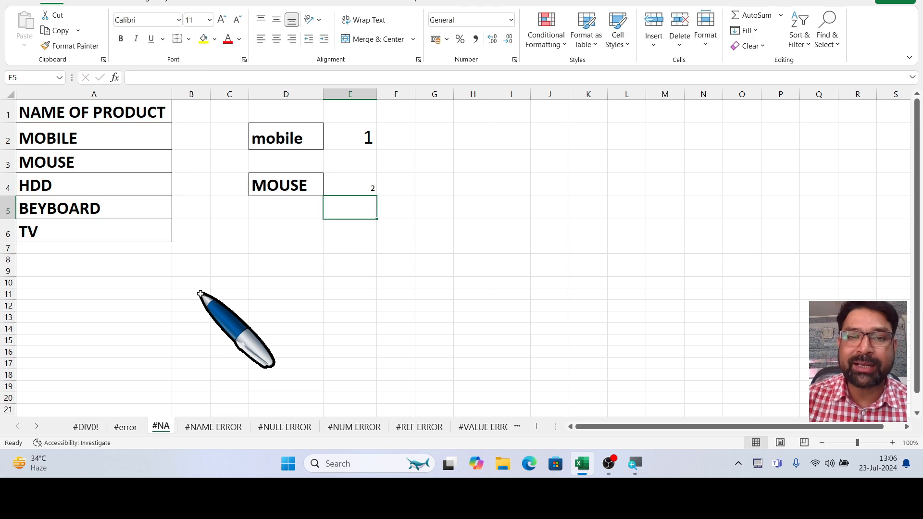
Increase the font size of the MATCH result in E4 to 18
left_click(286, 189)
left_click(359, 184)
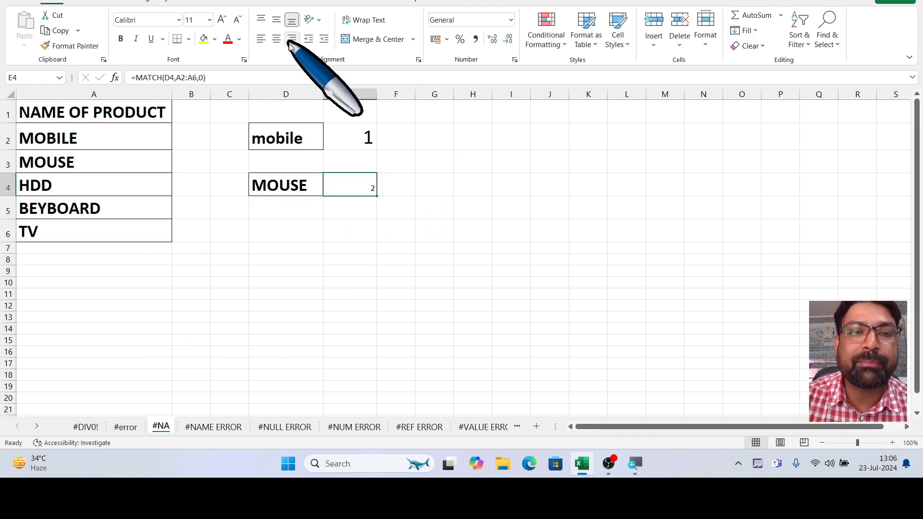
left_click(221, 20)
left_click(221, 21)
left_click(221, 21)
left_click(221, 21)
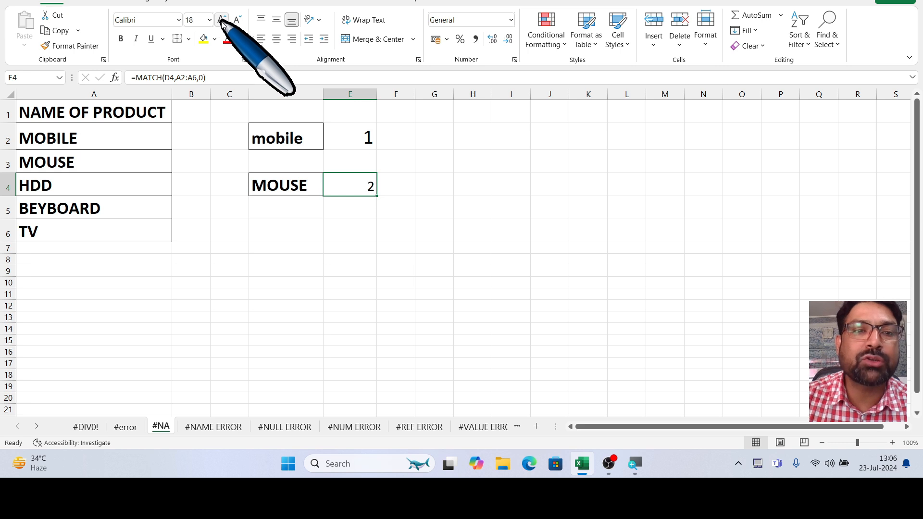
Bold the MATCH result in E4 and change the first product name in A2 to LAPTOP
left_click(121, 39)
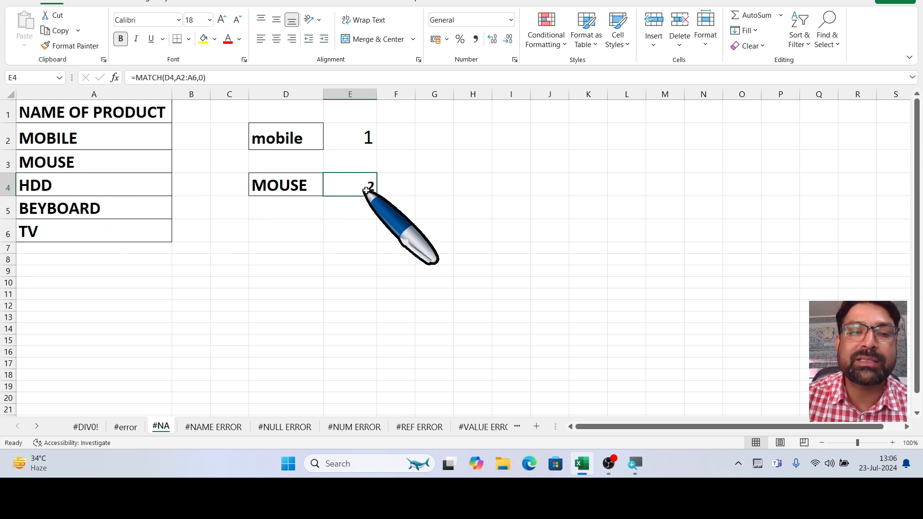
left_click(293, 186)
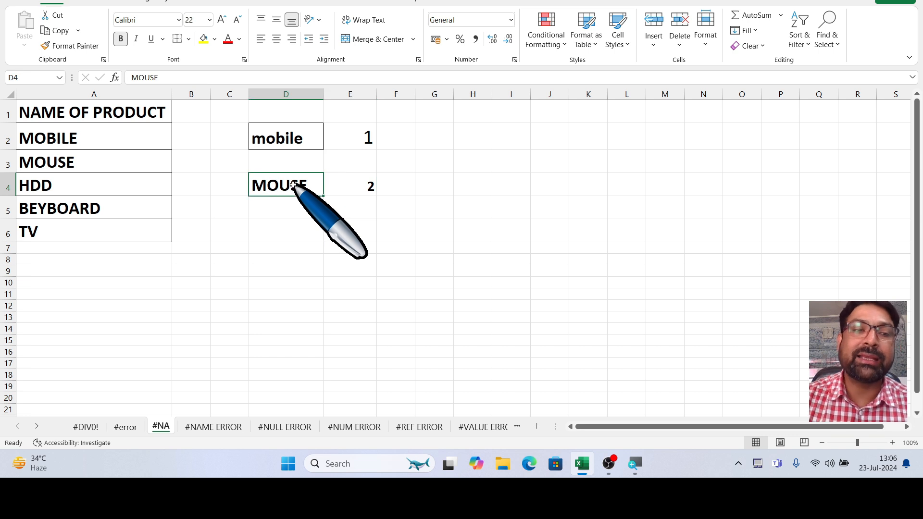
left_click(76, 138)
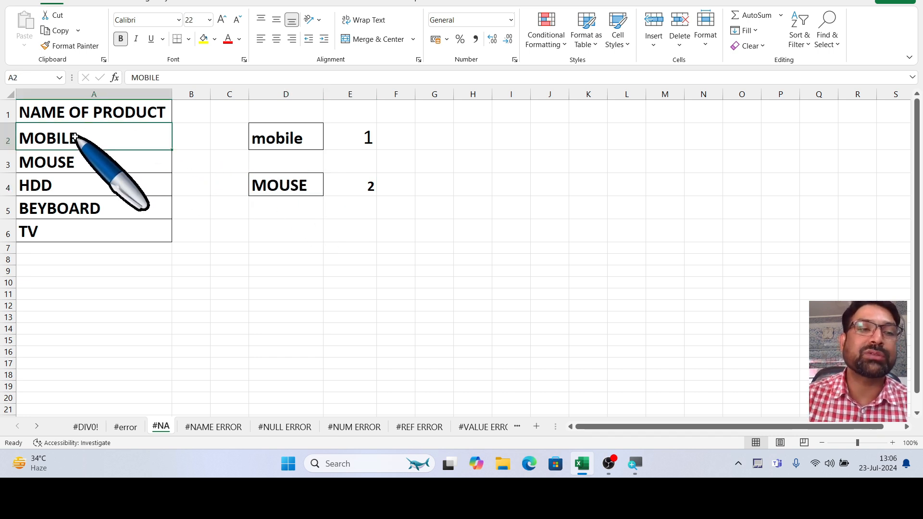
type("LO")
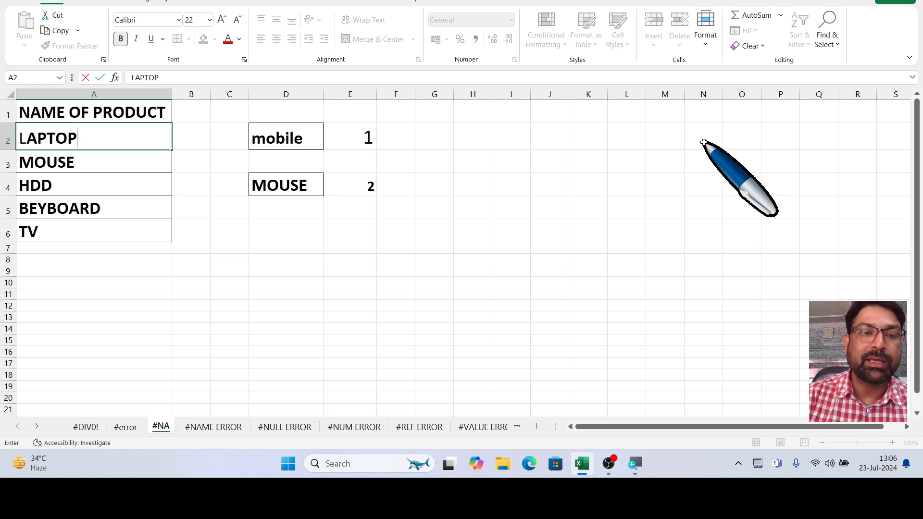
key("Return")
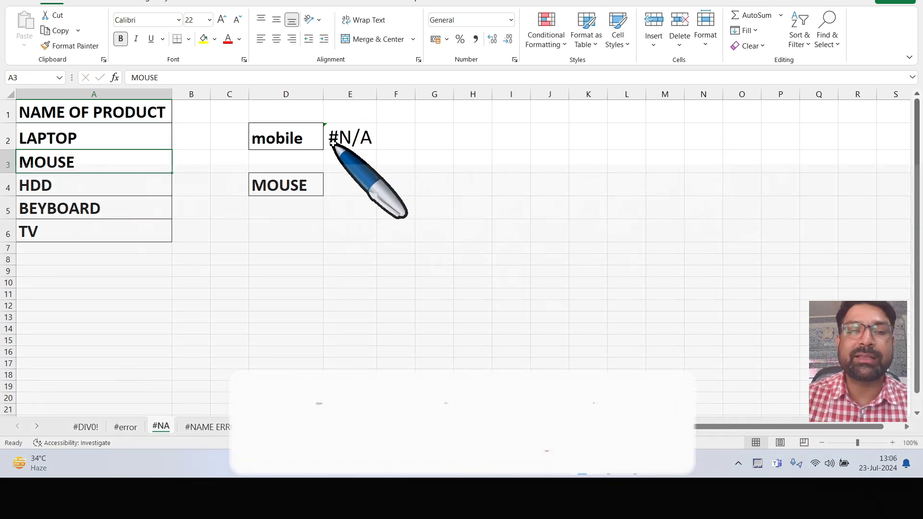
Change the second lookup value in D4 to LAPTOP, a product that exists in the list
left_click(264, 184)
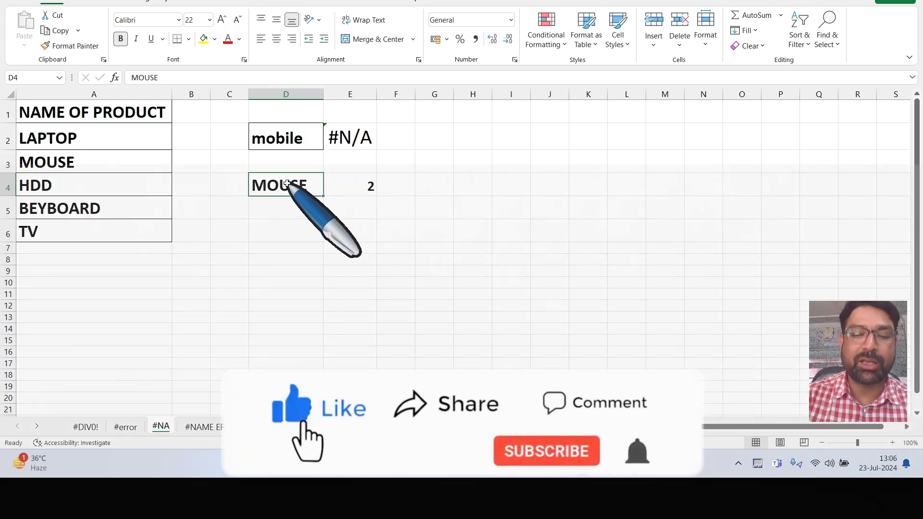
type("LAPTOP")
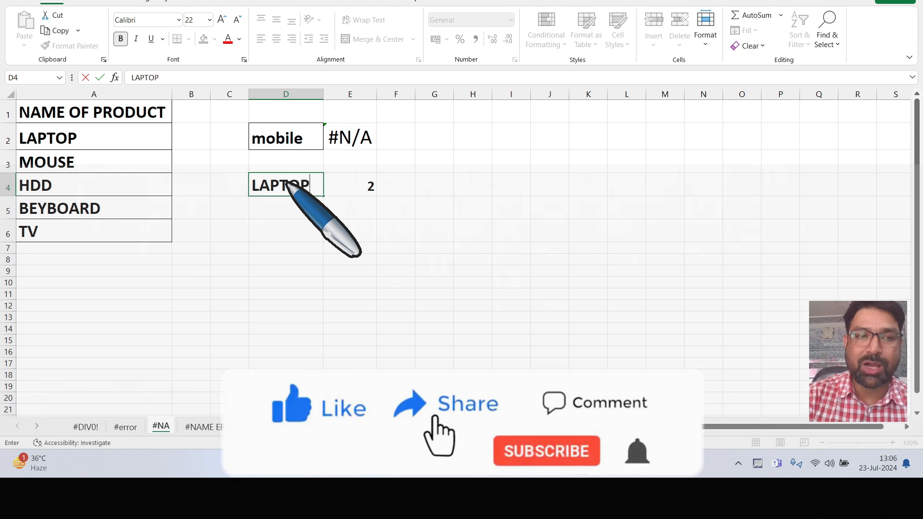
key("Return")
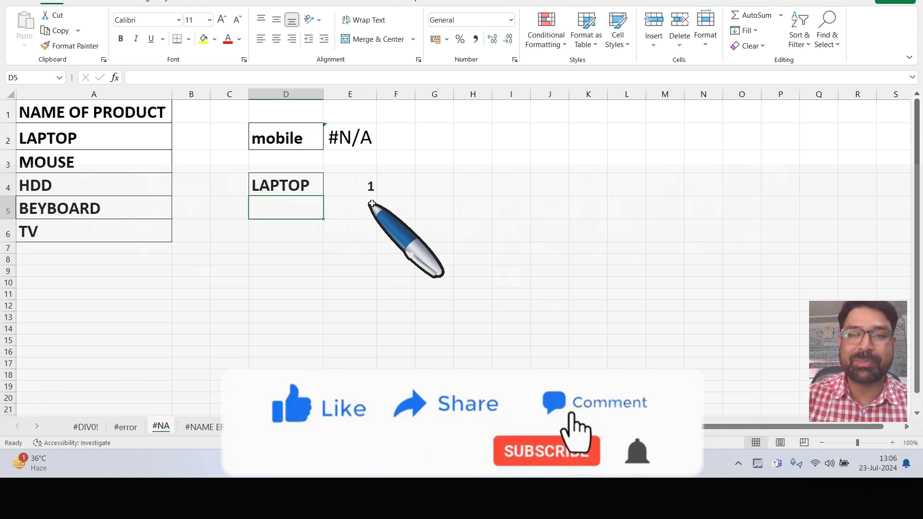
Replace the lookup value in D4 with PEN, a product missing from the list
left_click(283, 181)
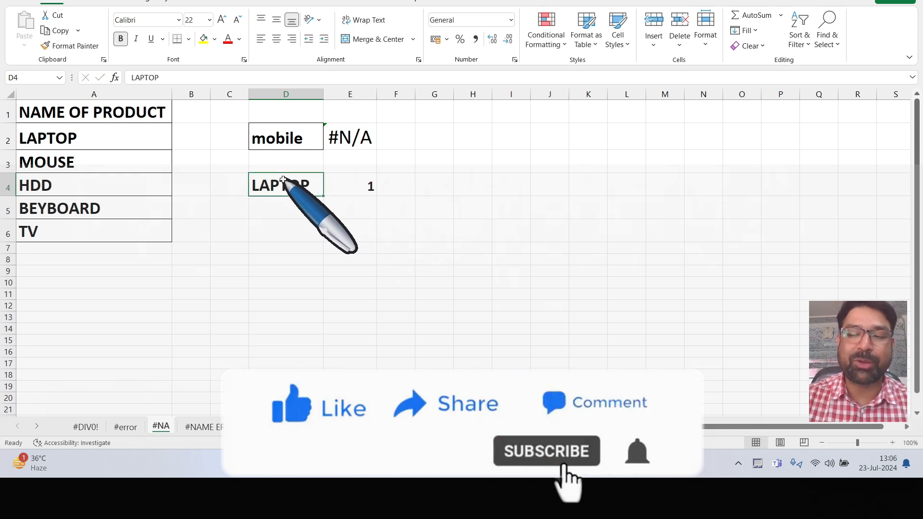
type("PEN")
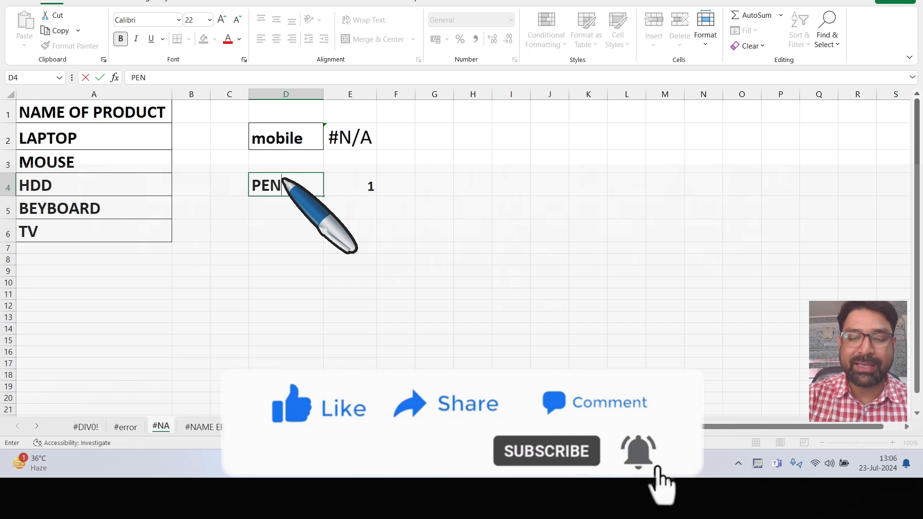
key("Return")
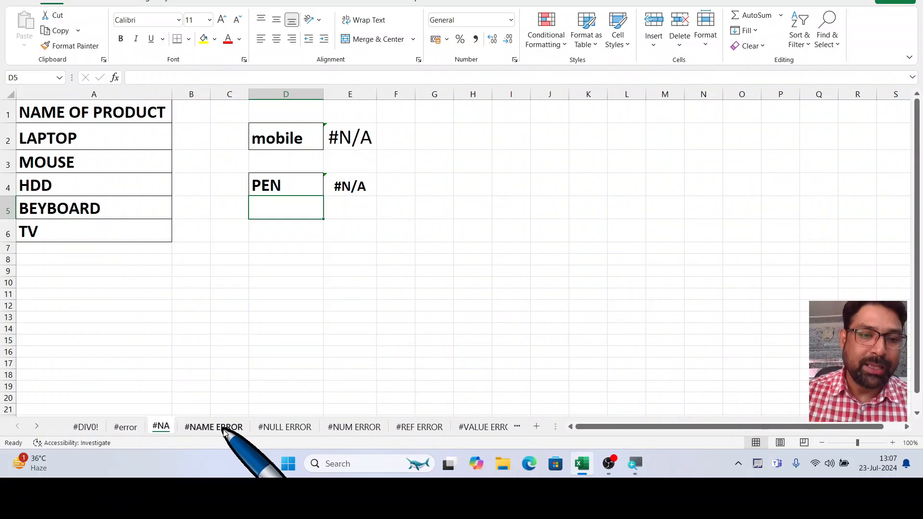
Open the #NAME ERROR sheet and inspect the formula behind the Example 1 answer in B11
left_click(215, 427)
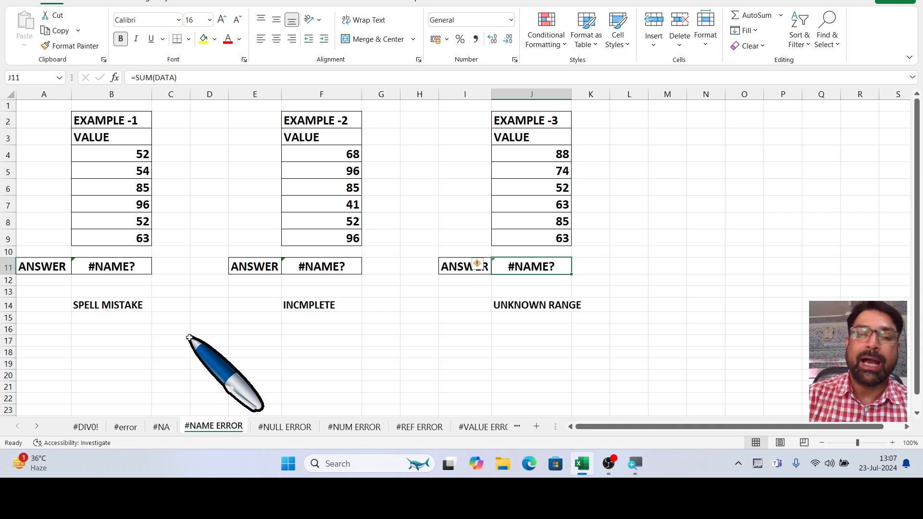
left_click(124, 270)
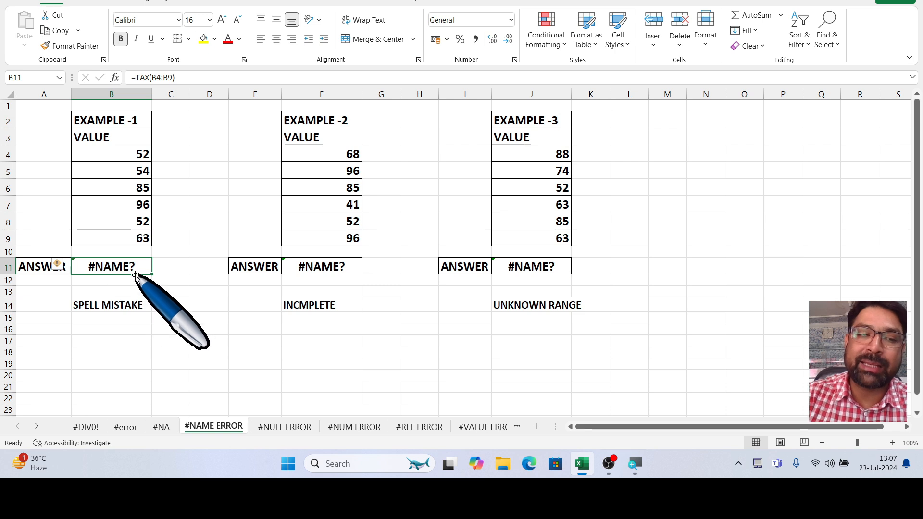
Enter the formula =BUM(B4:B9) with a misspelled function name in B16, below the SPELL MISTAKE label
left_click(119, 332)
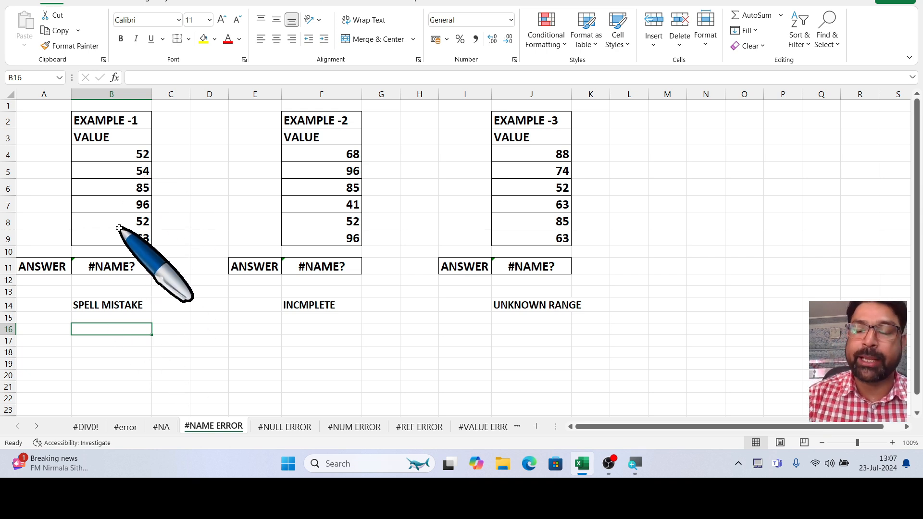
type("=")
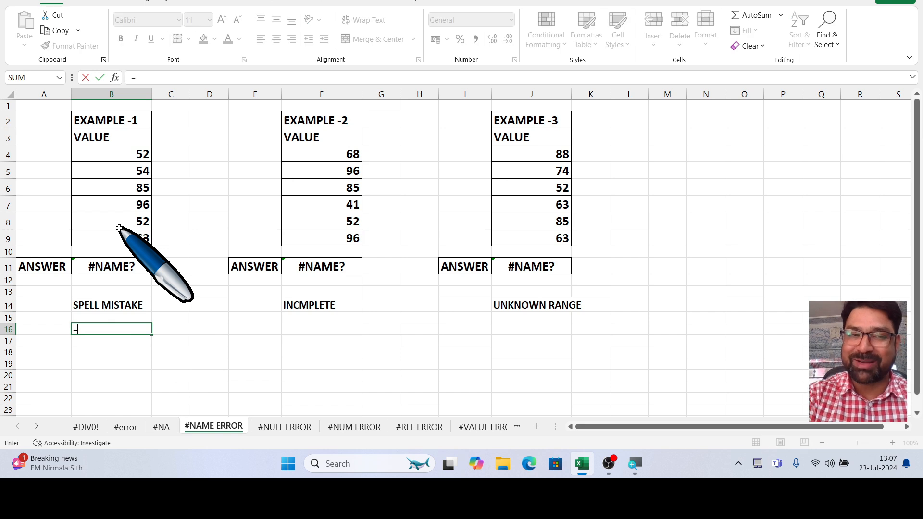
type("SUM")
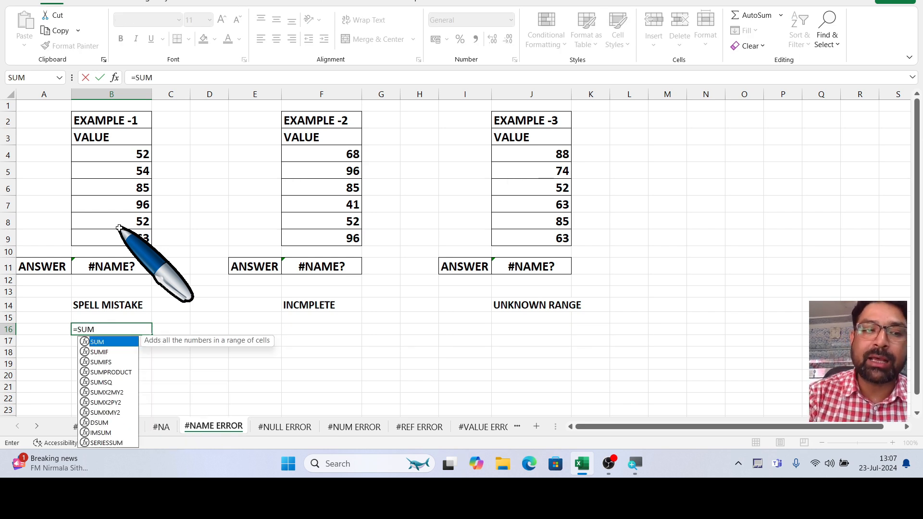
key("BackSpace")
key("BackSpace")
key("BackSpace")
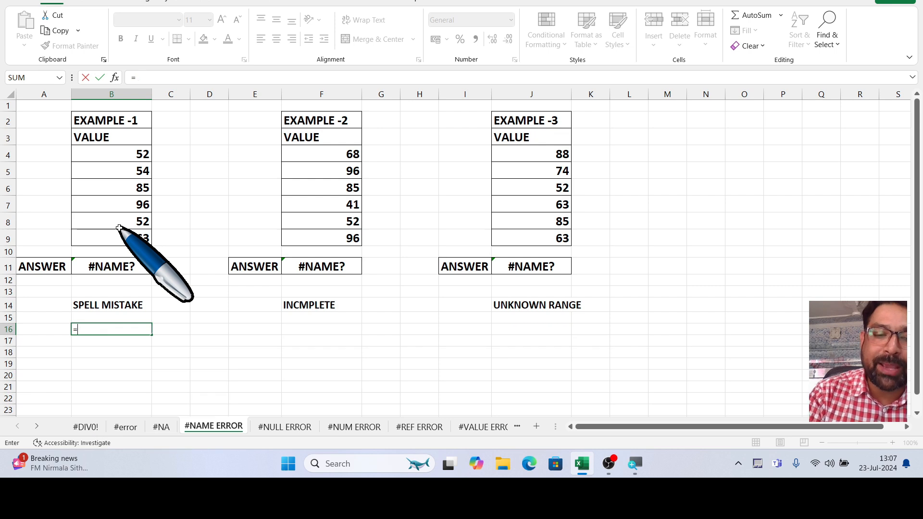
type("BUM")
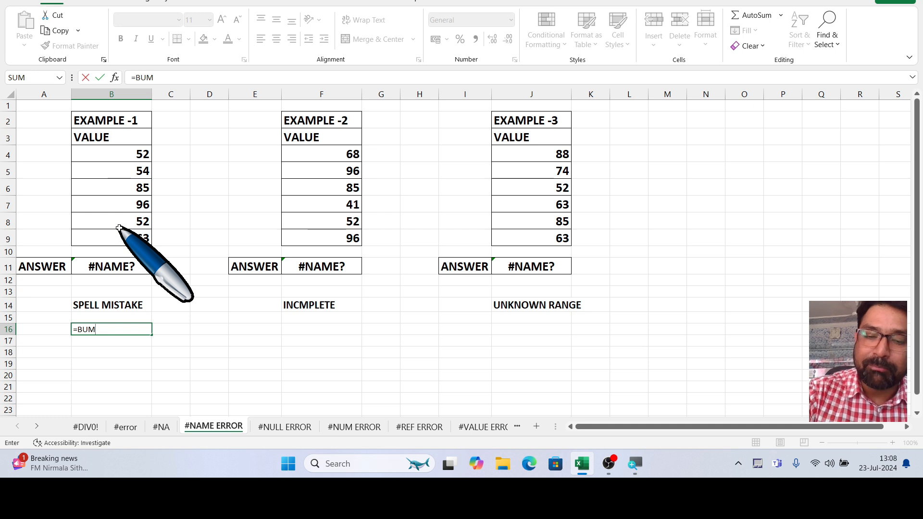
type("(")
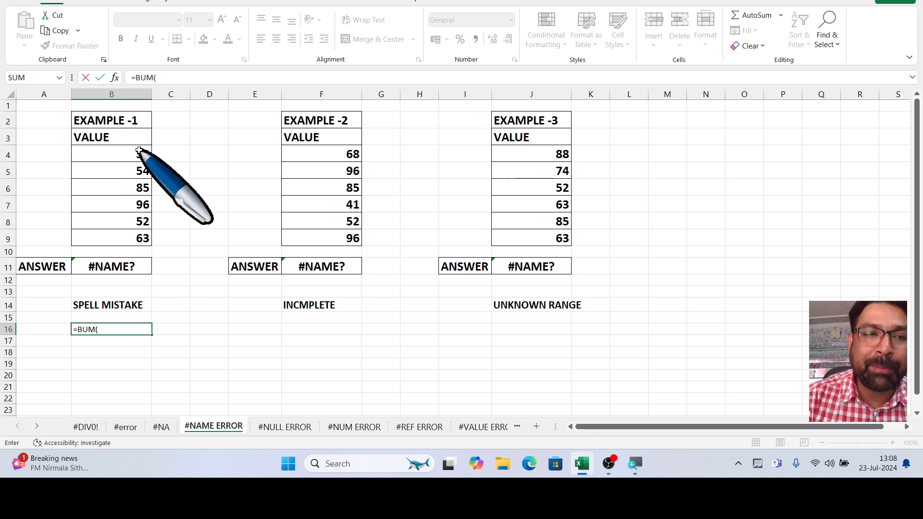
left_click_drag(142, 153, 134, 231)
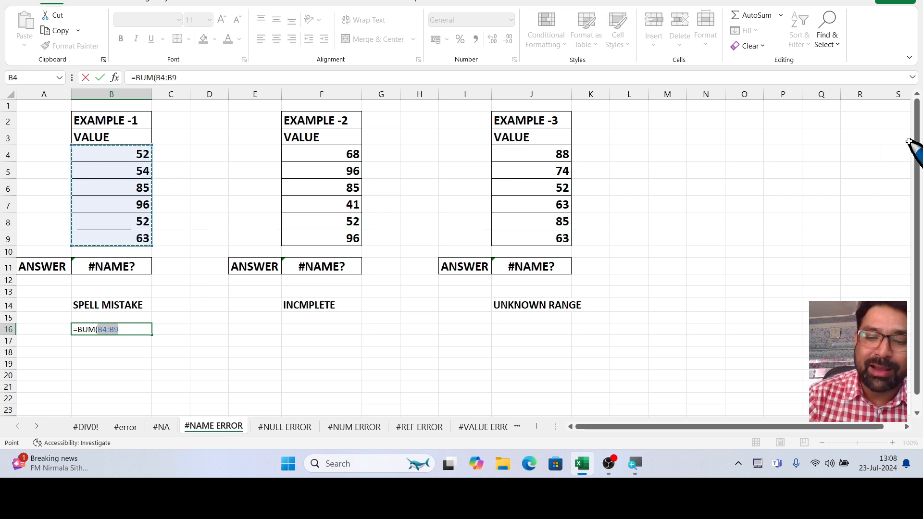
type(")")
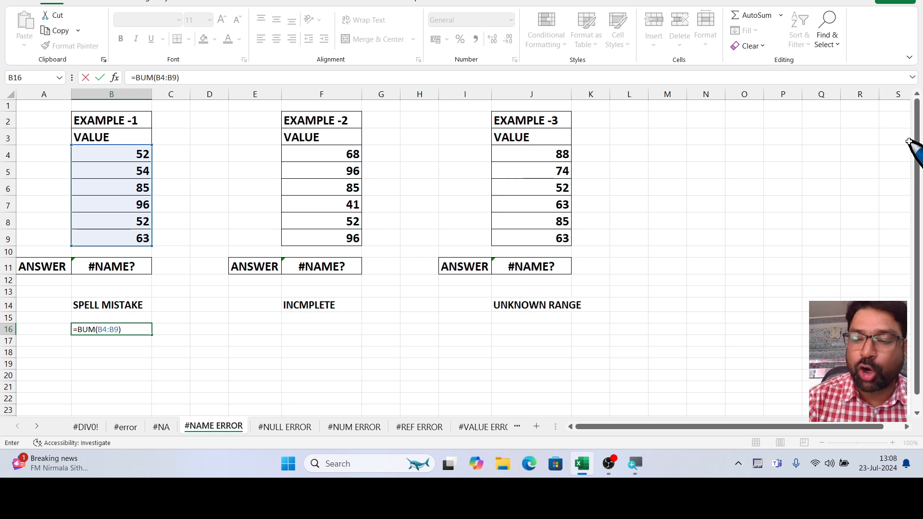
key("Return")
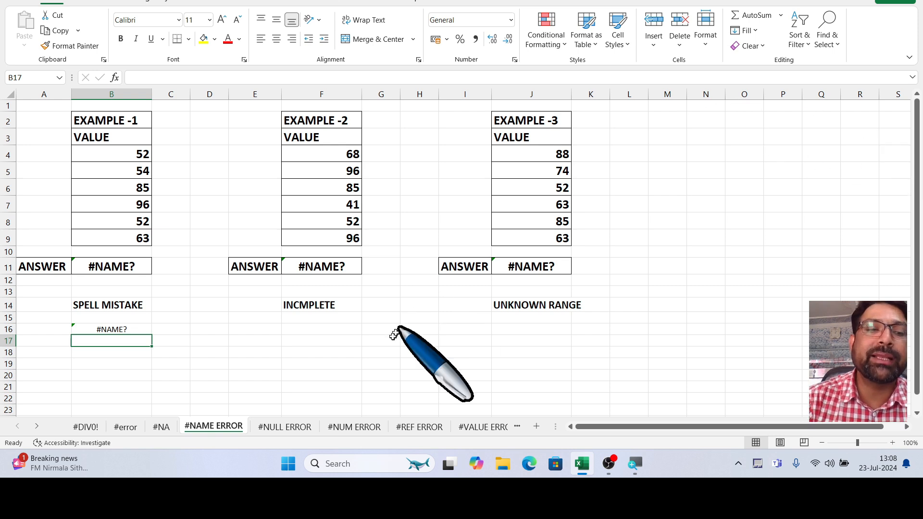
Correct the misspelled function name in B16 so the formula reads =SUM(B4:B9)
left_click(116, 329)
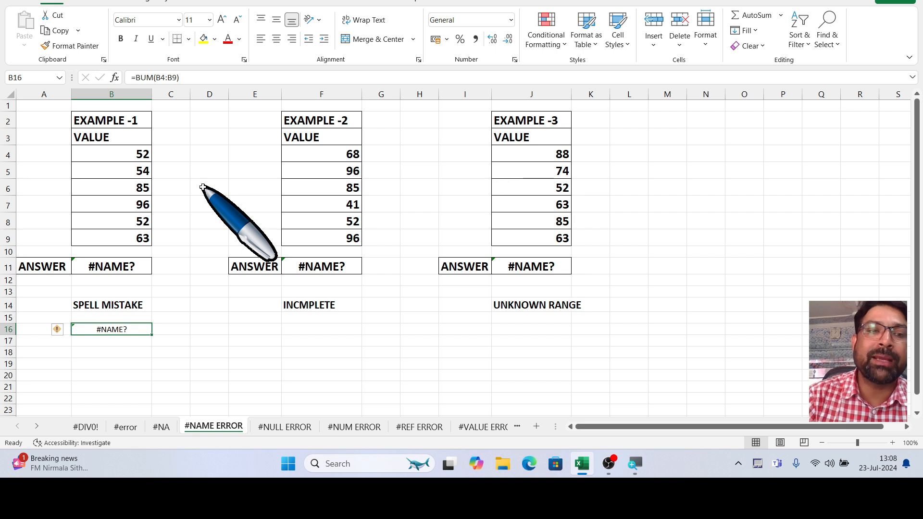
double_click(139, 78)
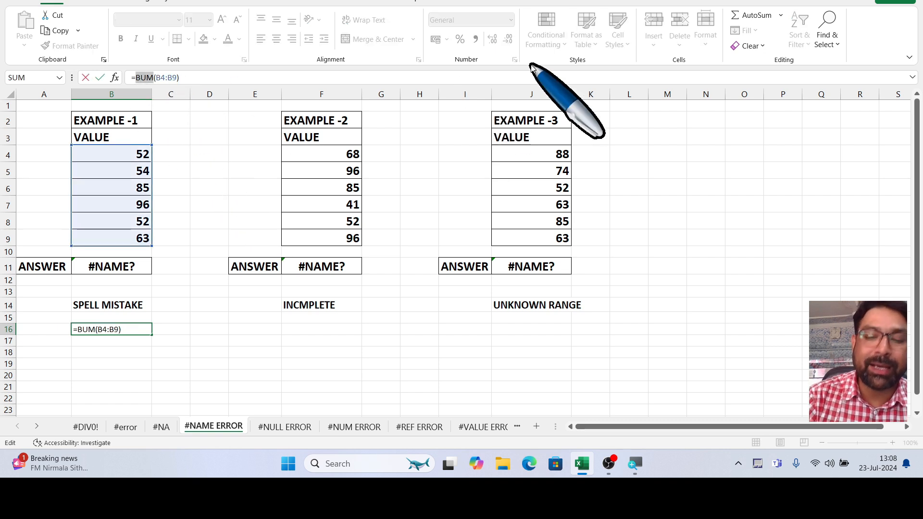
type("SUM")
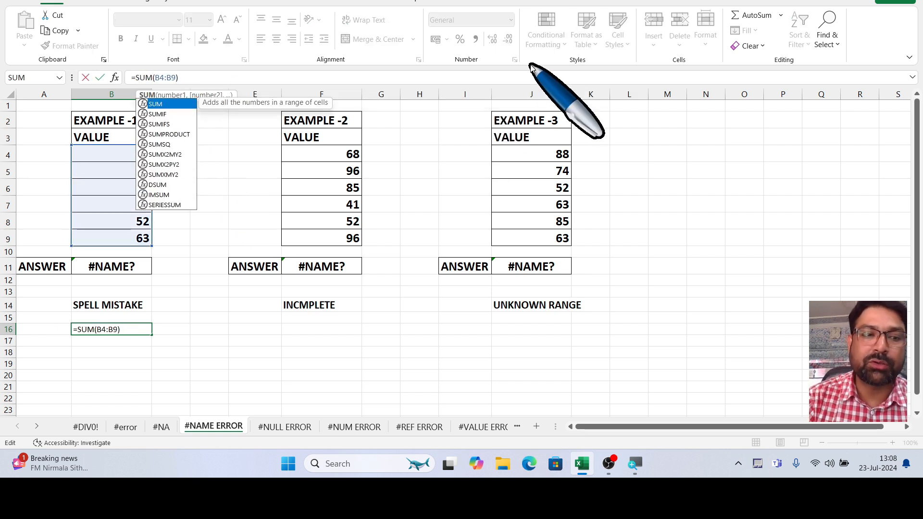
key("Return")
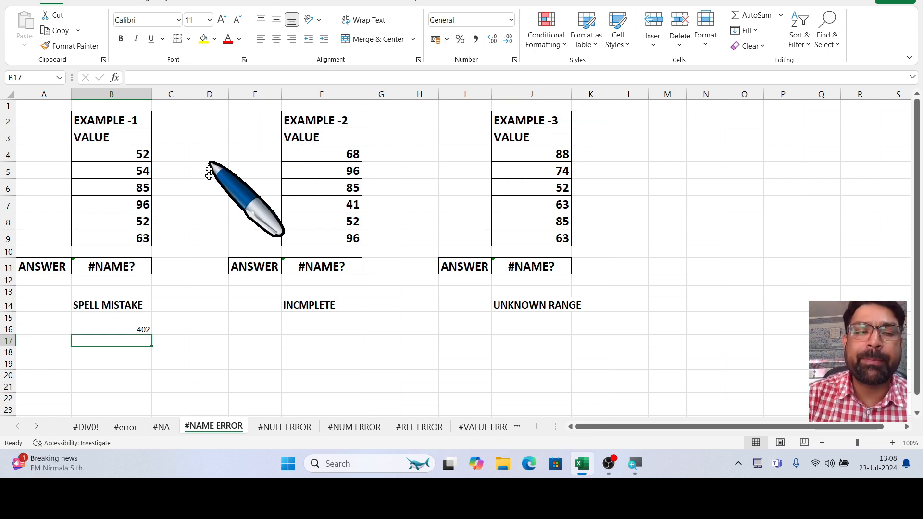
Inspect the Example 2 answer formula in F11 and enter the incomplete function formula =MA(F4:F9) in F16
left_click(310, 331)
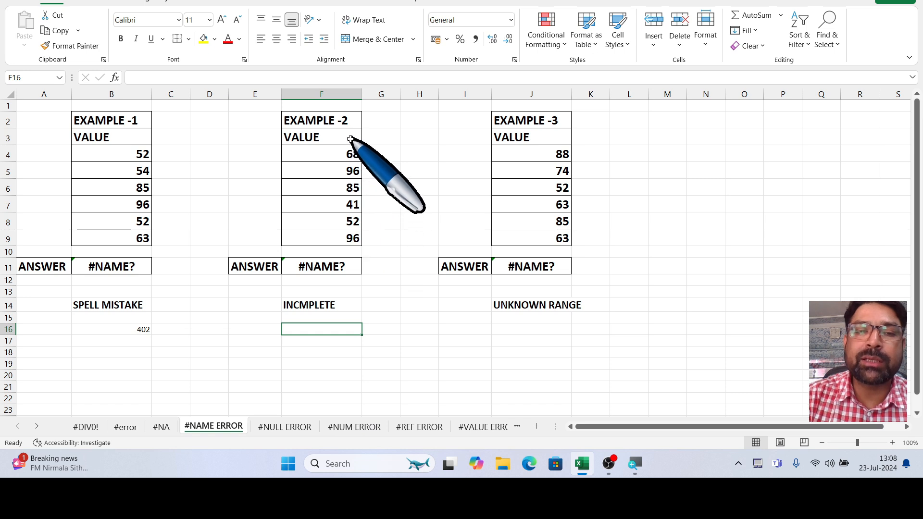
left_click(342, 266)
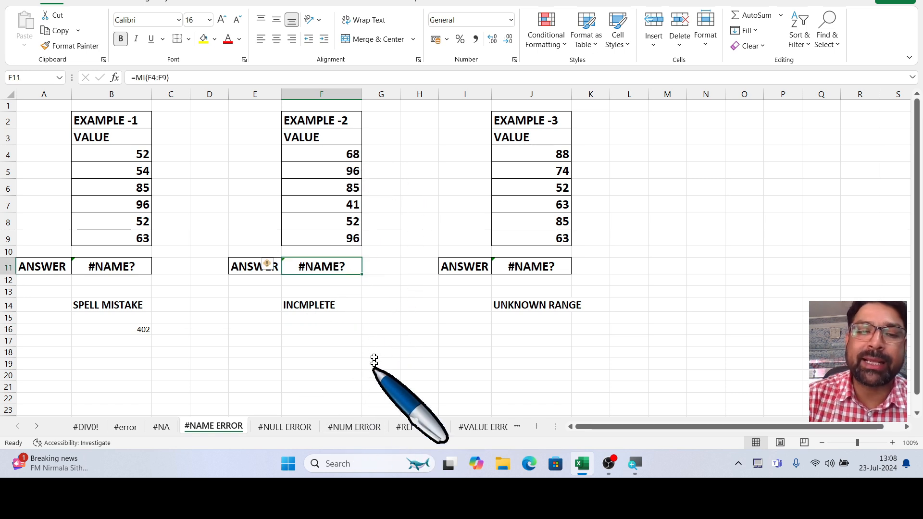
left_click(323, 329)
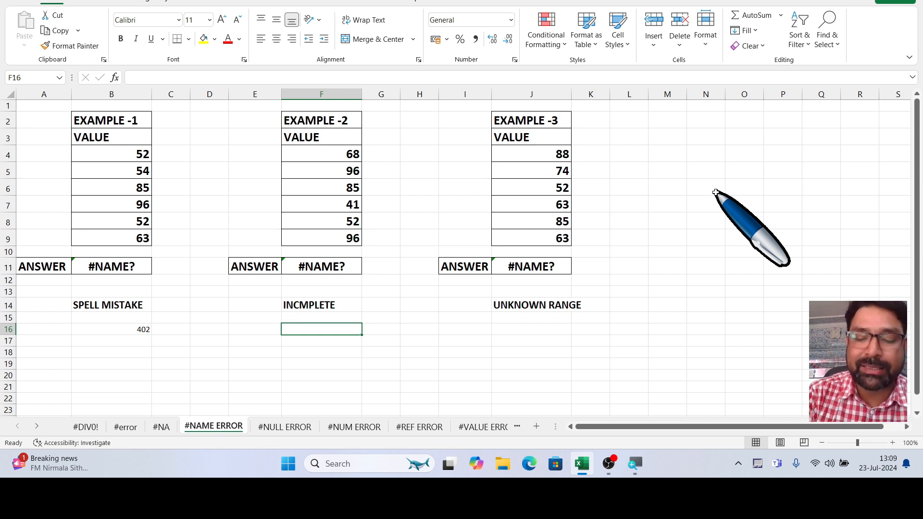
type("=MA")
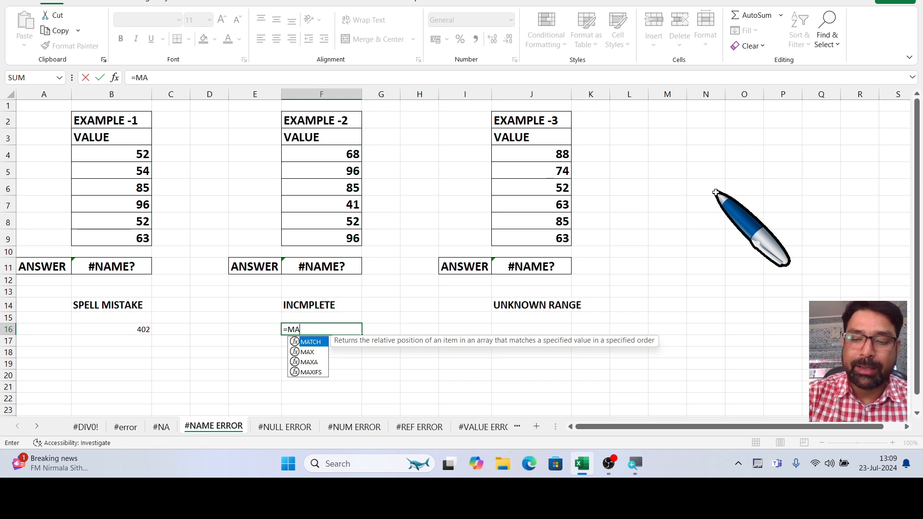
type("(")
left_click_drag(320, 154, 328, 235)
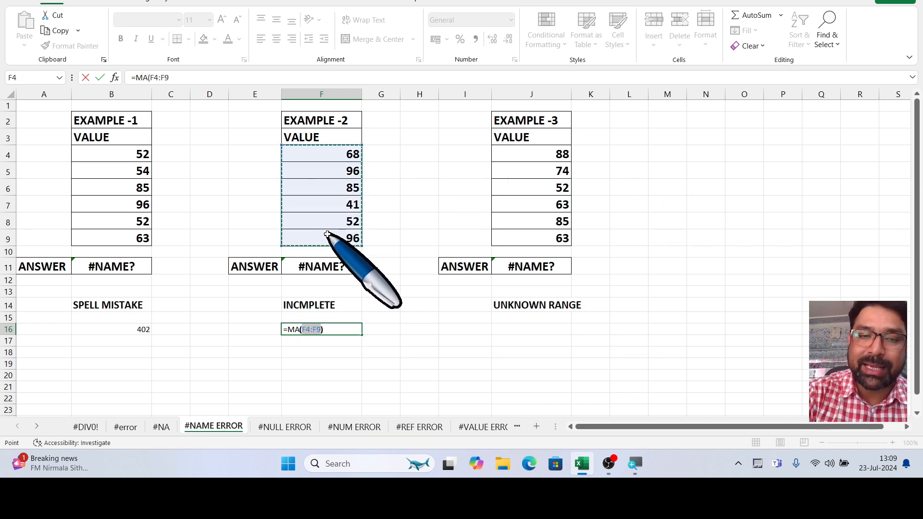
type(")")
key("Return")
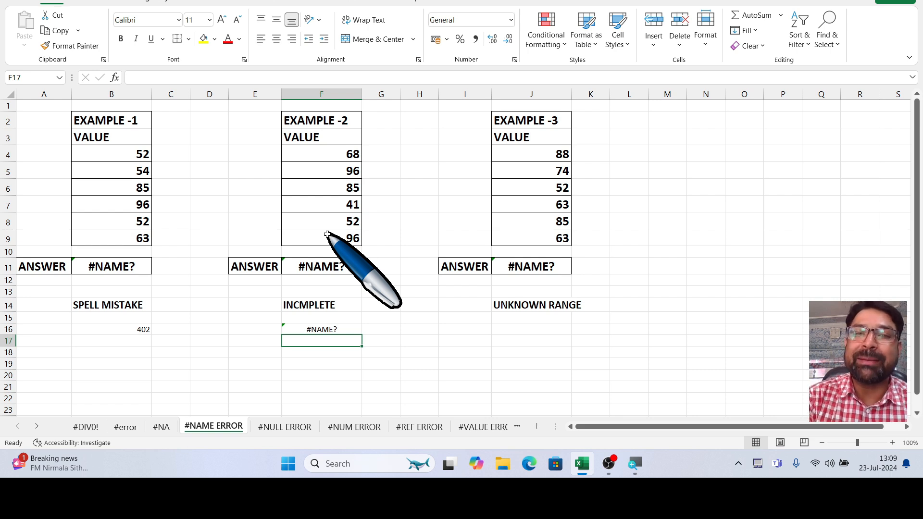
Complete the function name in F16 so the formula reads =MAX(F4:F9)
left_click(315, 329)
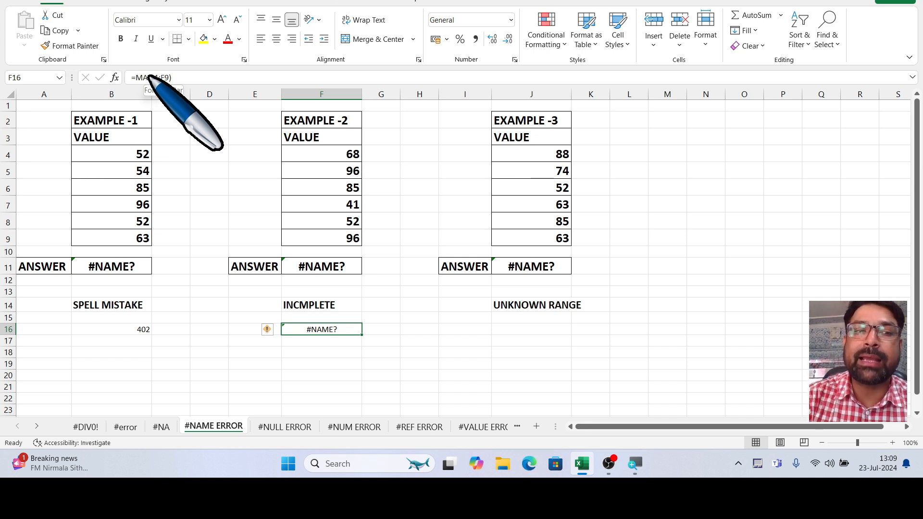
left_click(147, 78)
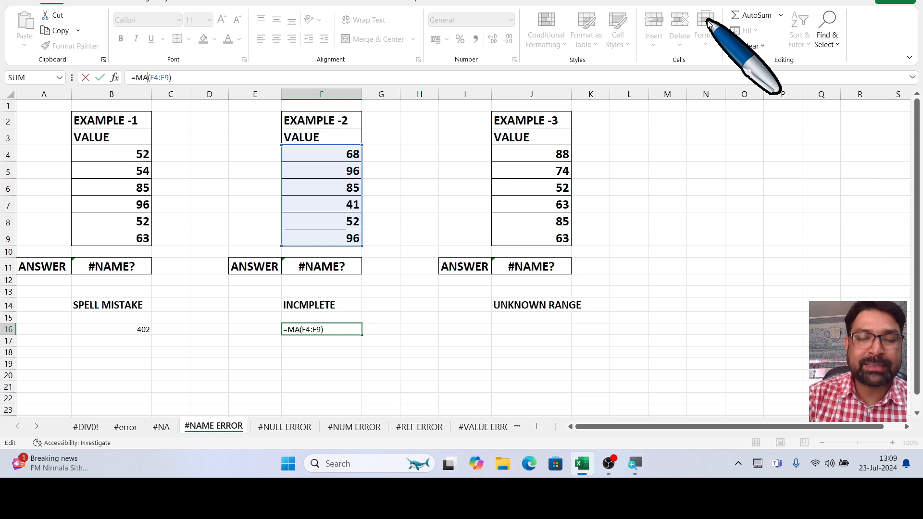
type("X")
key("Return")
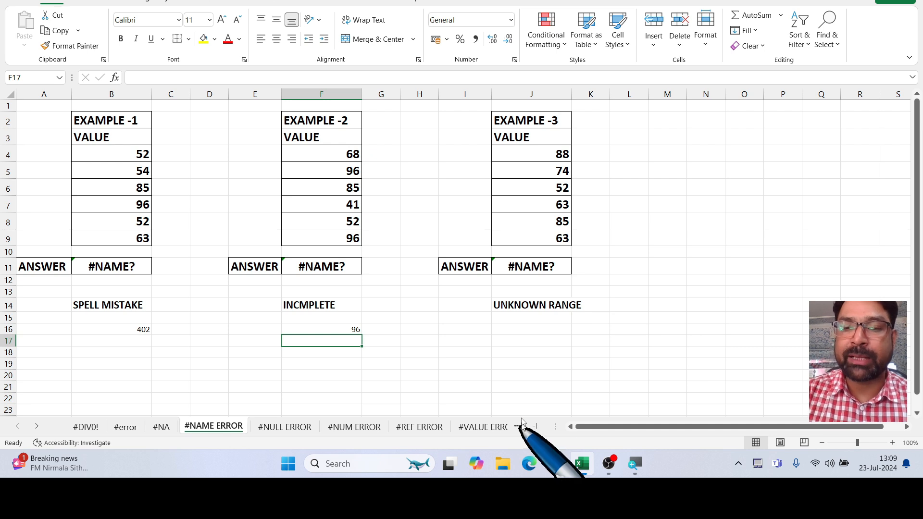
Enter the formula =SUM(DATA), which refers to an undefined range name, in J16 below the UNKNOWN RANGE label
left_click(526, 329)
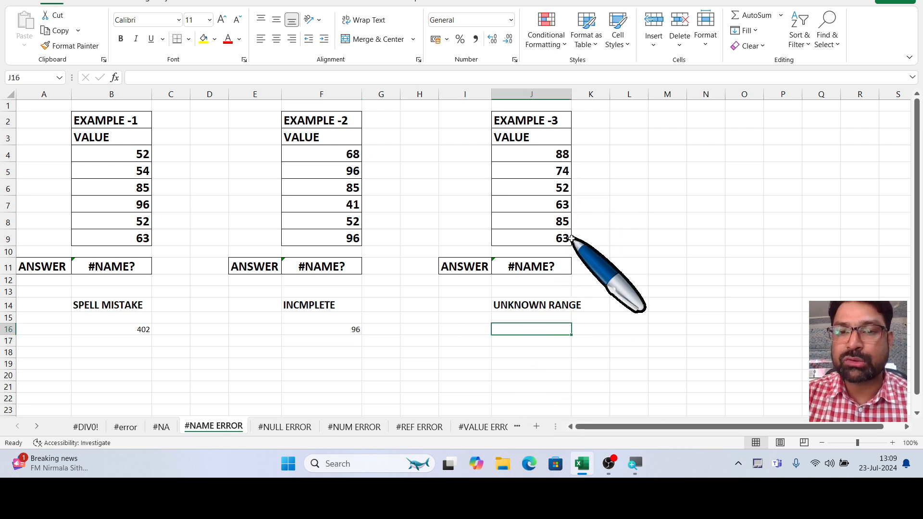
type("=SU")
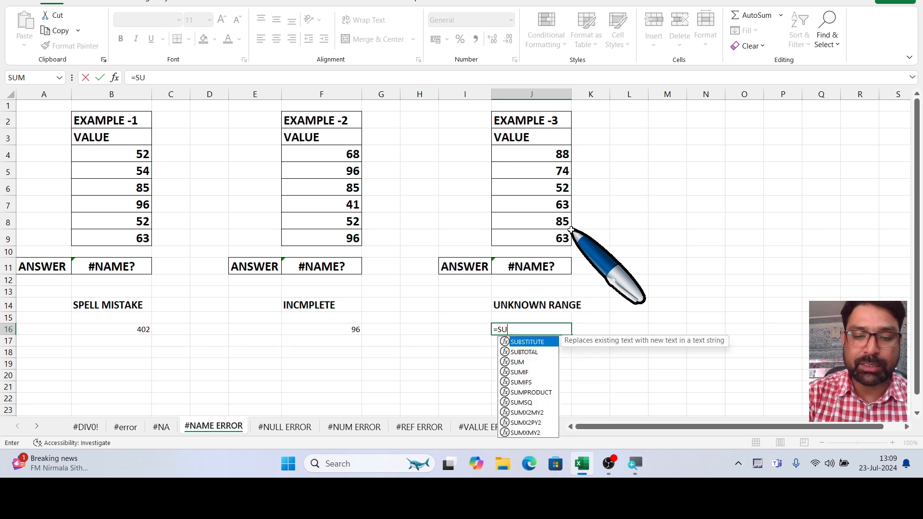
type("M(D")
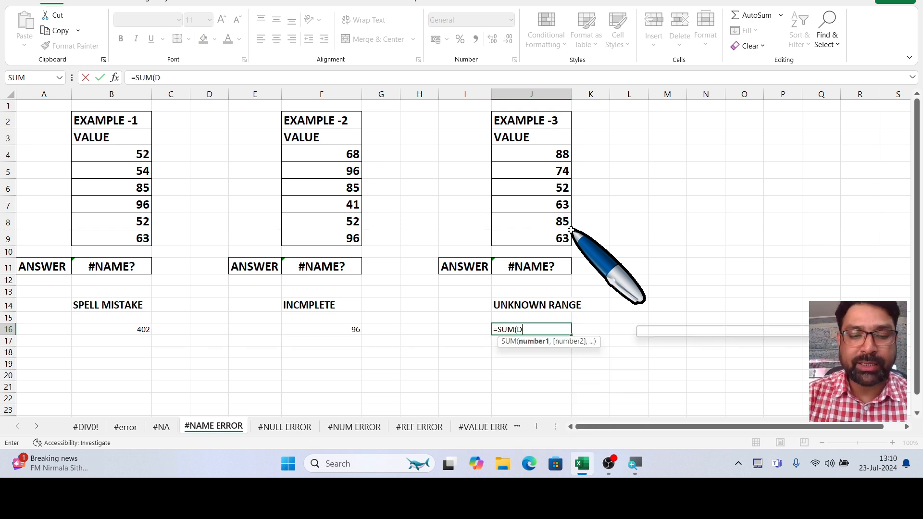
type("ATA)")
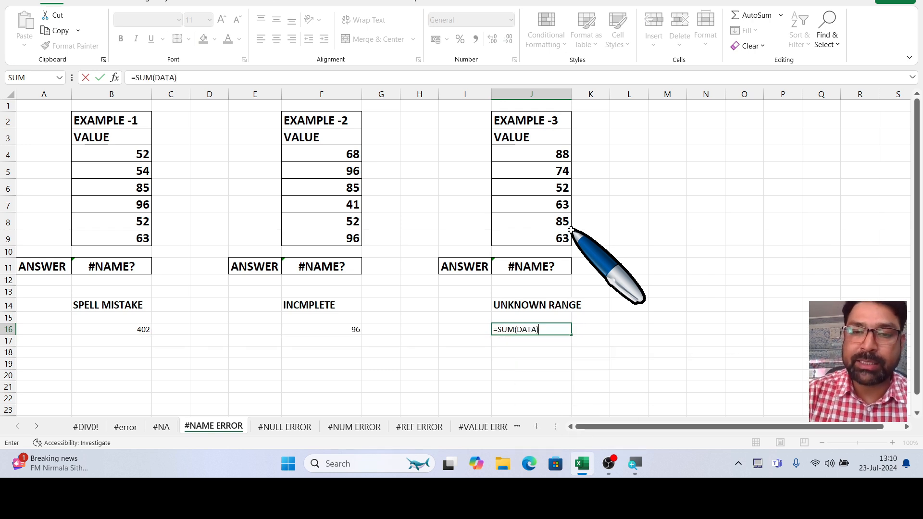
key("Return")
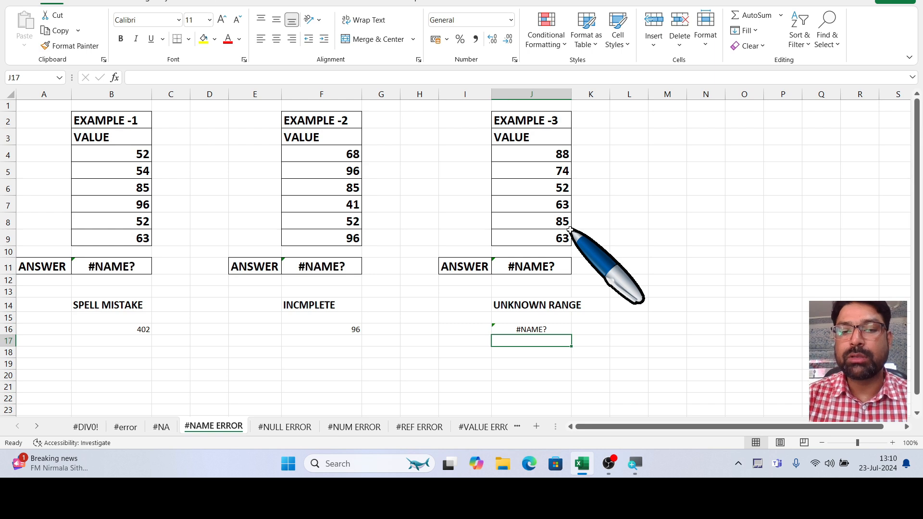
Define the range name DATA for the Example 3 values in J4:J9 and check the formulas in J11 and J16
left_click(532, 328)
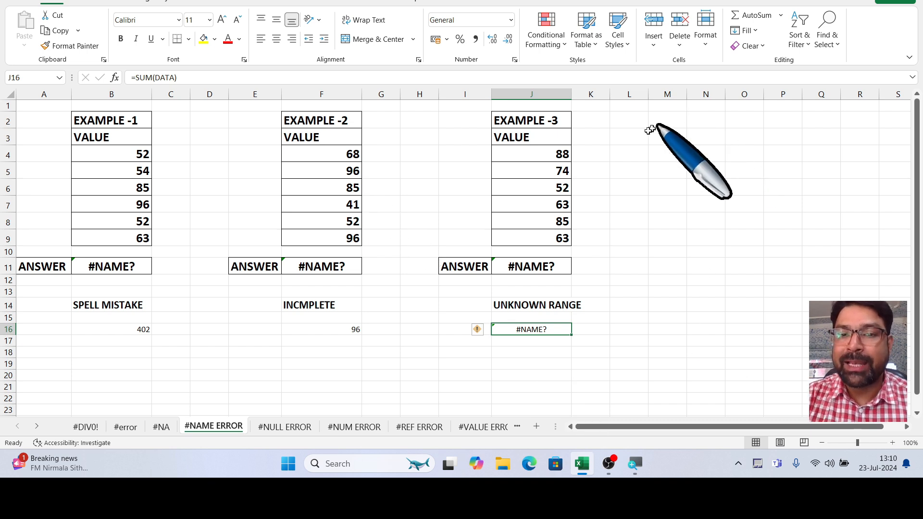
left_click(558, 156)
left_click_drag(558, 157, 553, 238)
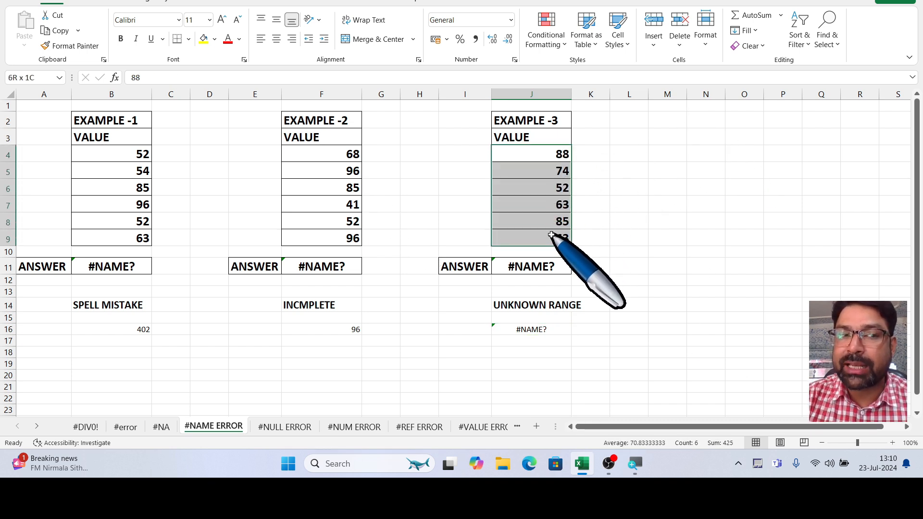
left_click(21, 77)
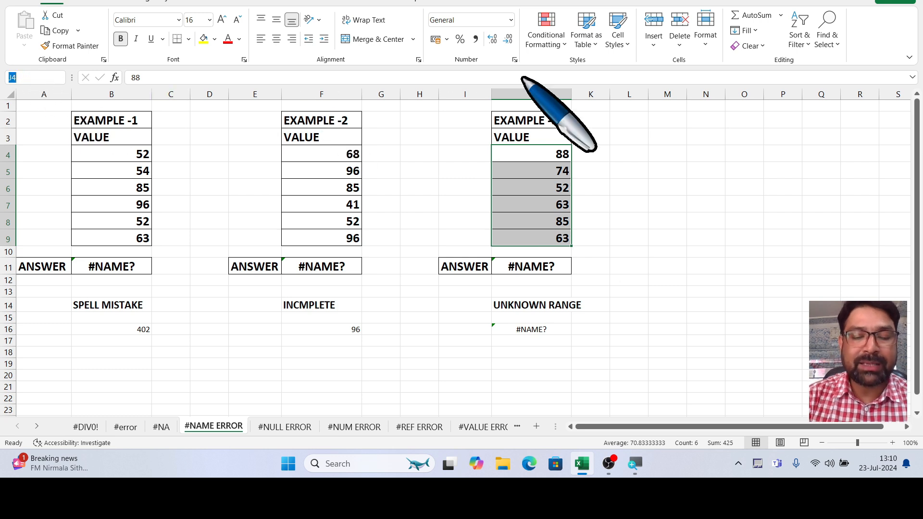
type("DATA")
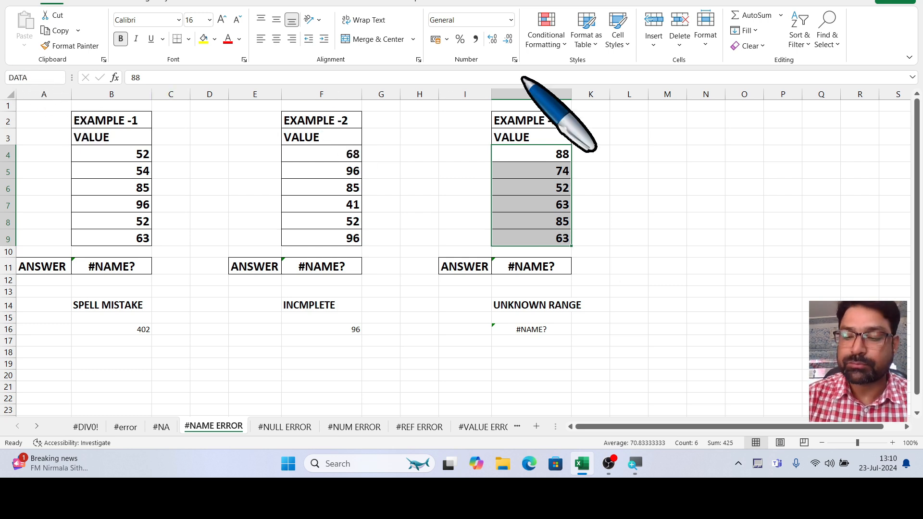
key("Return")
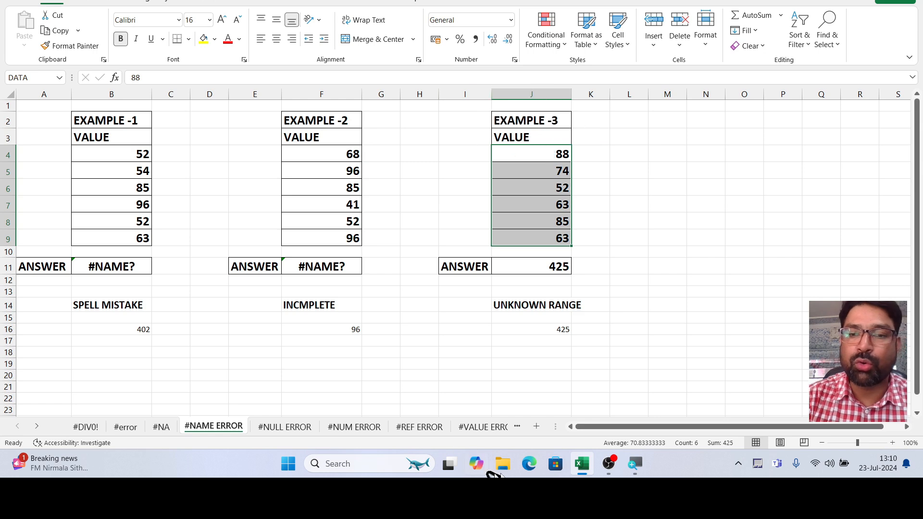
left_click(557, 267)
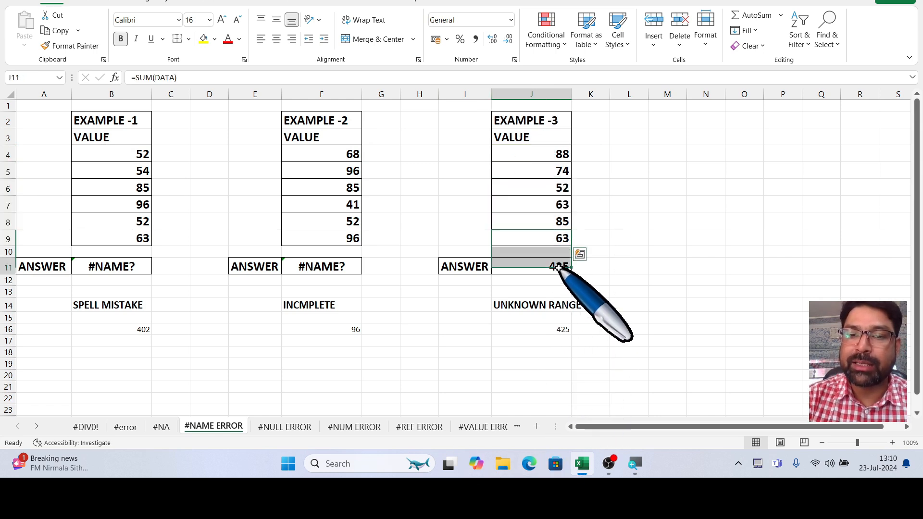
left_click(560, 330)
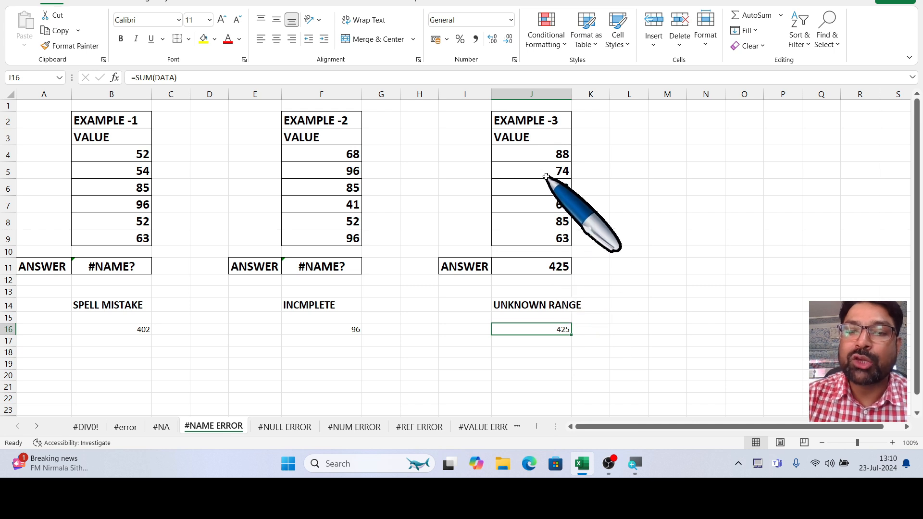
left_click_drag(553, 153, 547, 230)
left_click(558, 329)
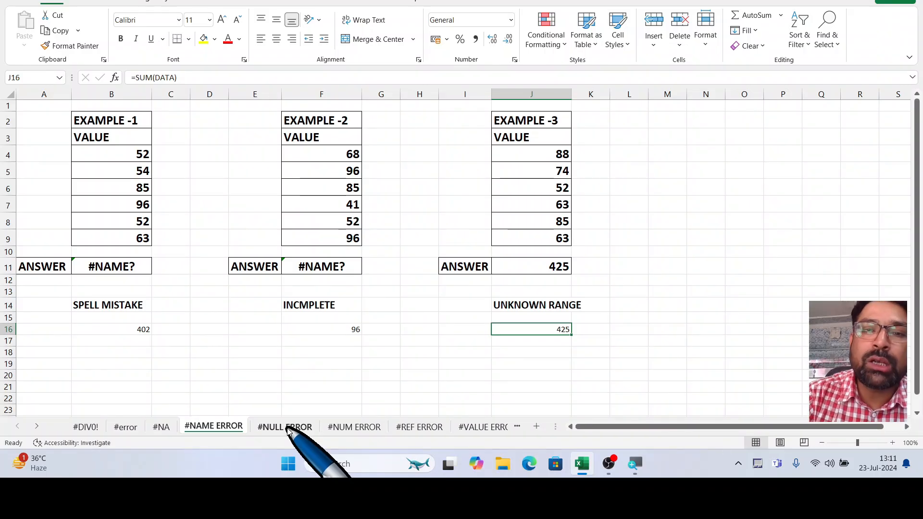
On the #NULL ERROR sheet, inspect the total formula in C10 and enter =SUM(C3 C8) in C12, with a space replacing the colon
left_click(287, 427)
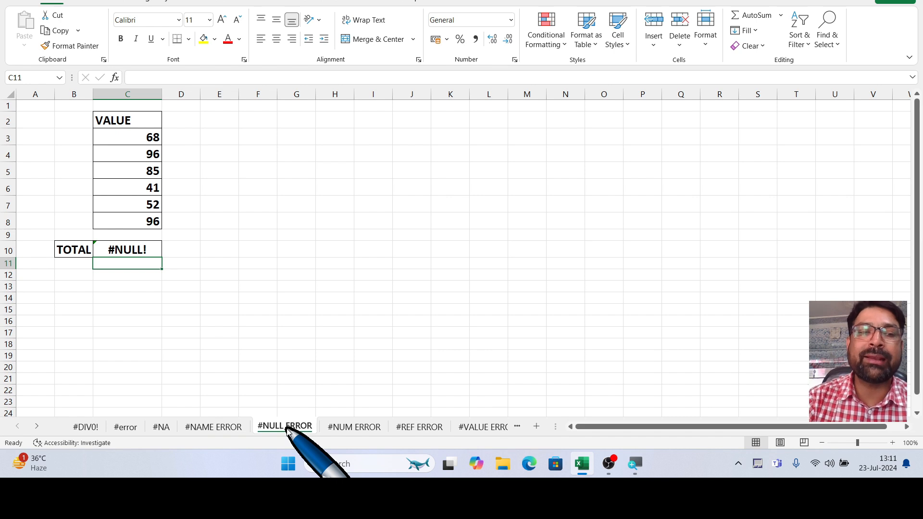
left_click(136, 248)
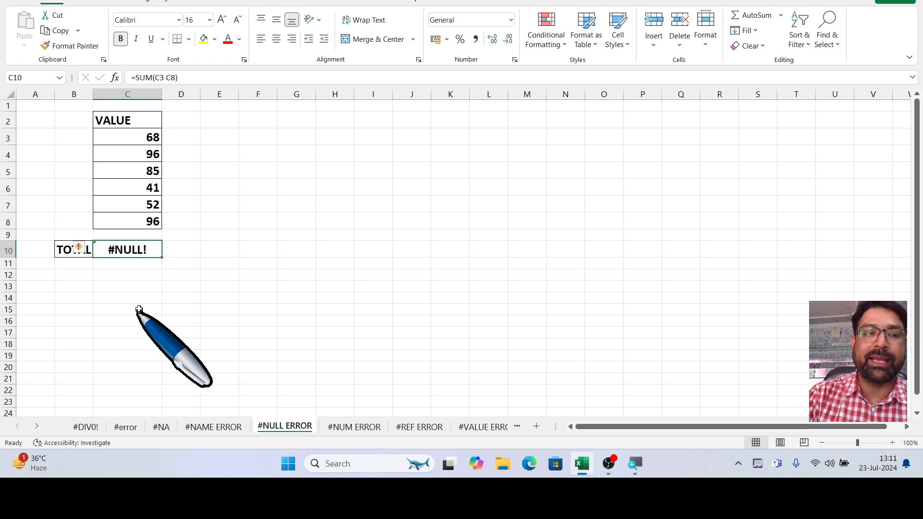
left_click(126, 275)
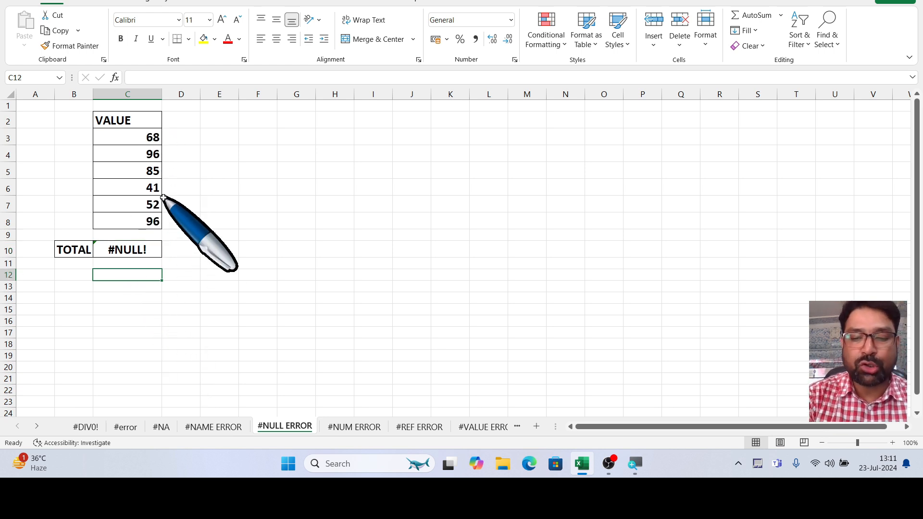
type("=SUM(")
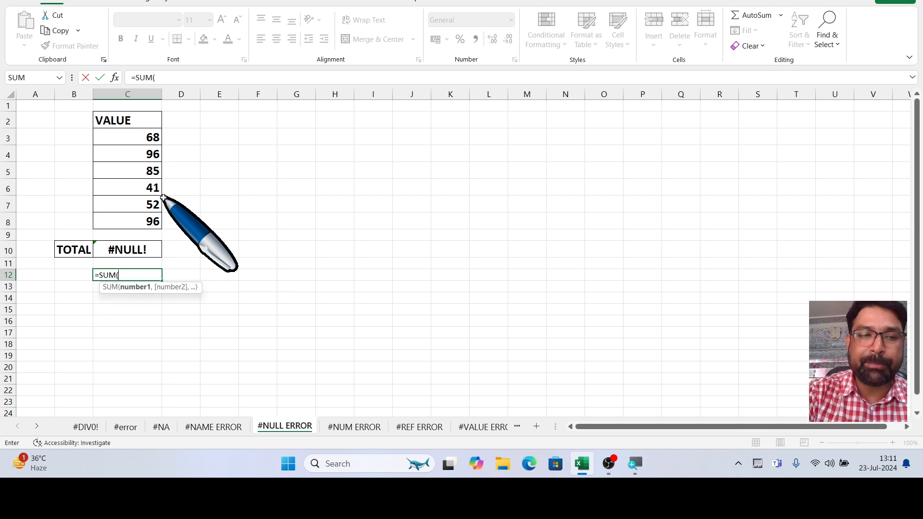
left_click_drag(146, 140, 150, 219)
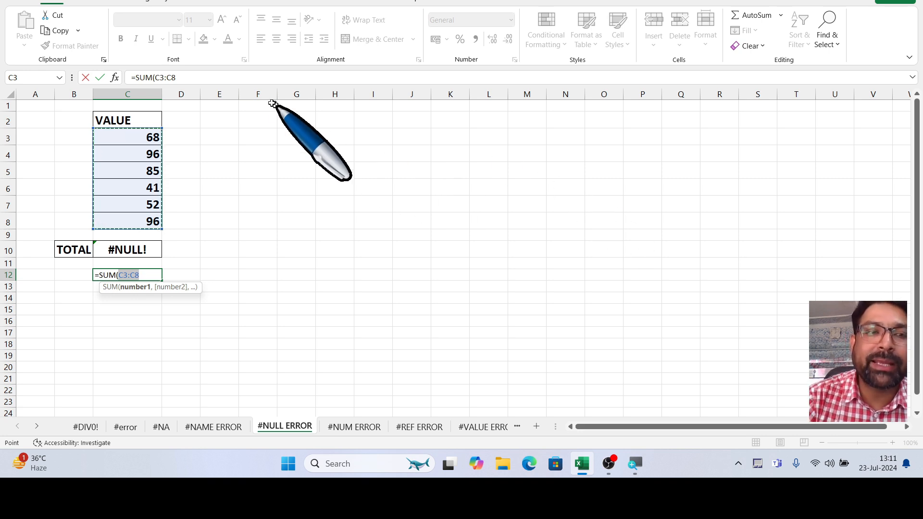
left_click(166, 78)
key("BackSpace")
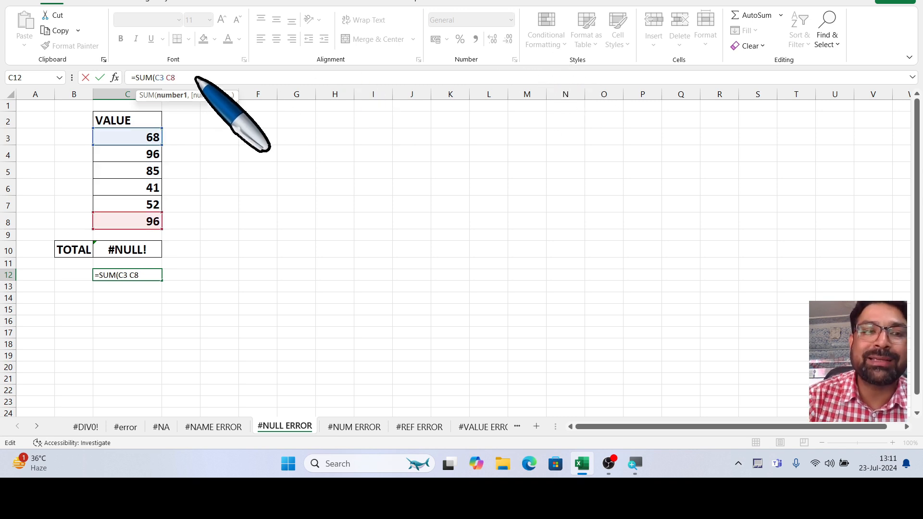
key("Return")
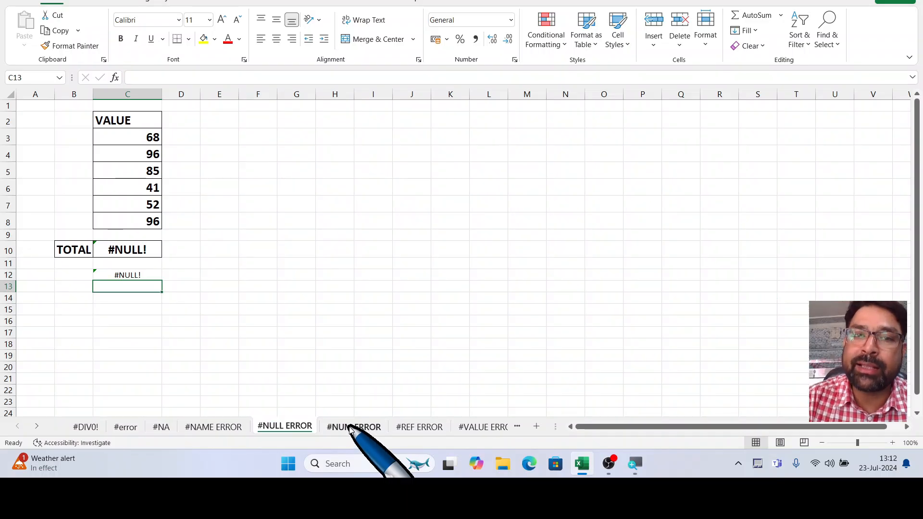
Open the #NUM ERROR sheet and examine the LARGE formula in C10 and its source values in C3:C8
left_click(352, 427)
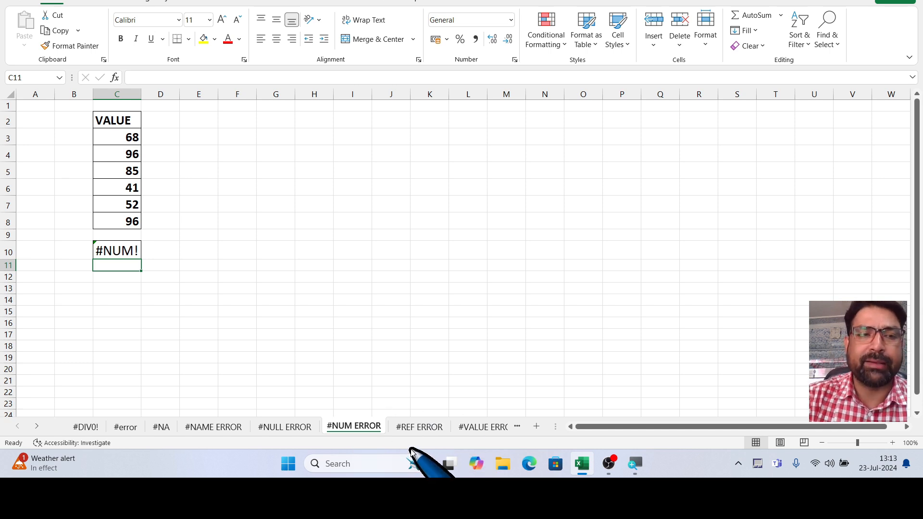
left_click(105, 251)
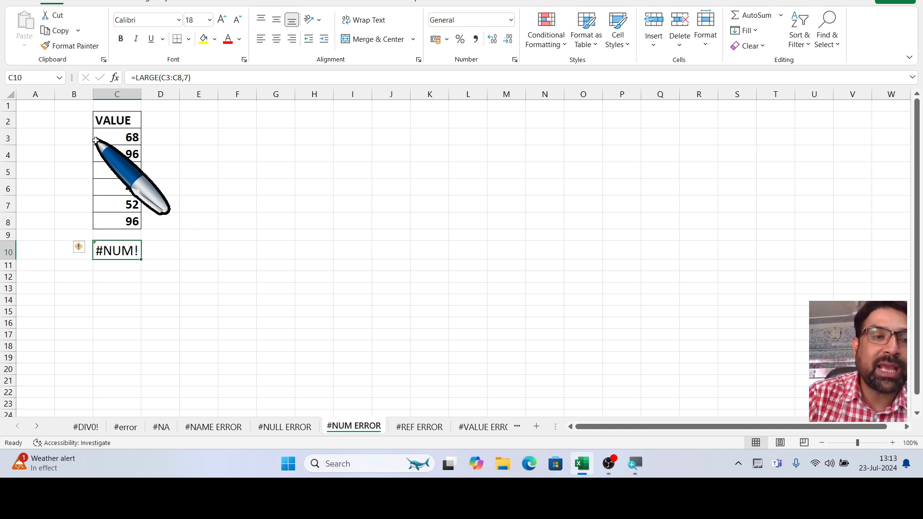
left_click_drag(120, 139, 121, 220)
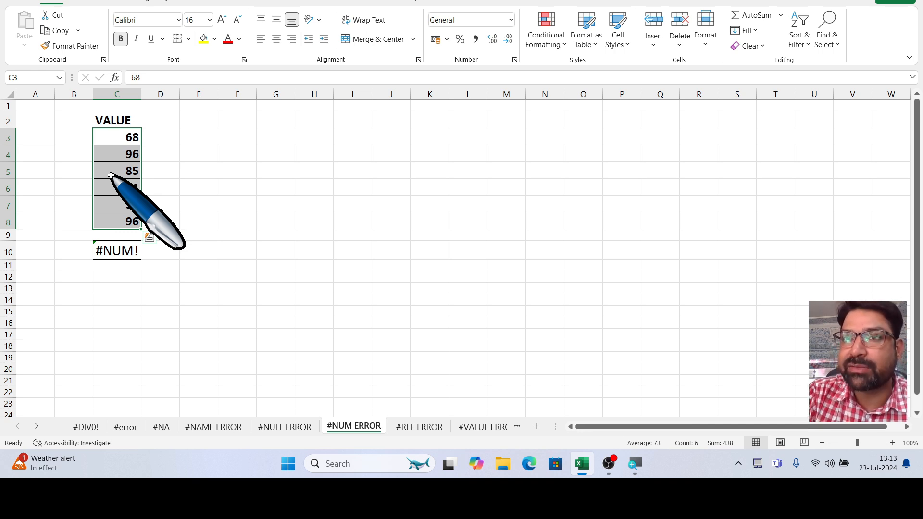
left_click(105, 248)
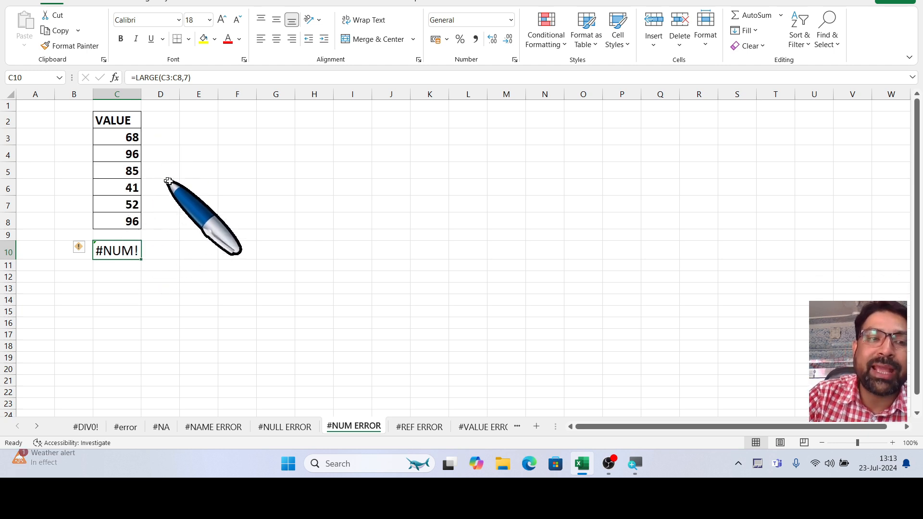
Copy the values from C3:C8 to E3:E8 and add 100 as a seventh value in E9
left_click(199, 138)
left_click_drag(121, 144, 126, 221)
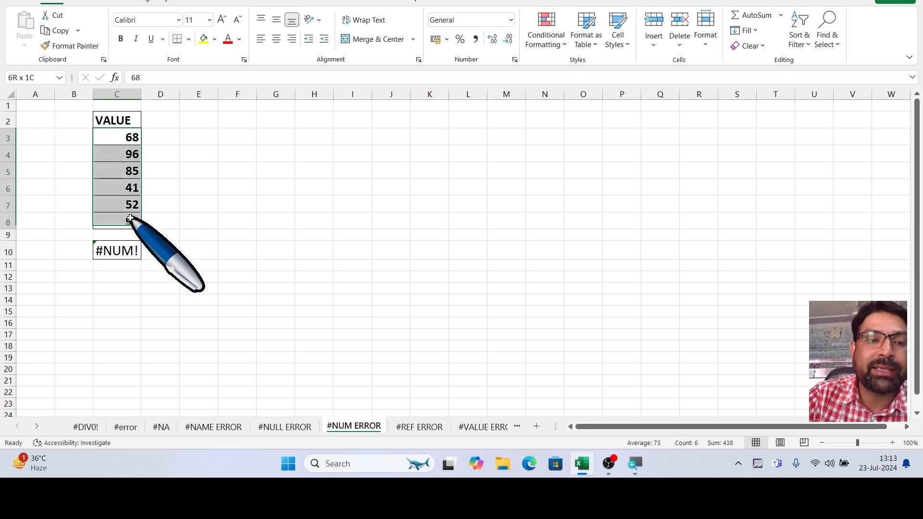
key("ctrl+c")
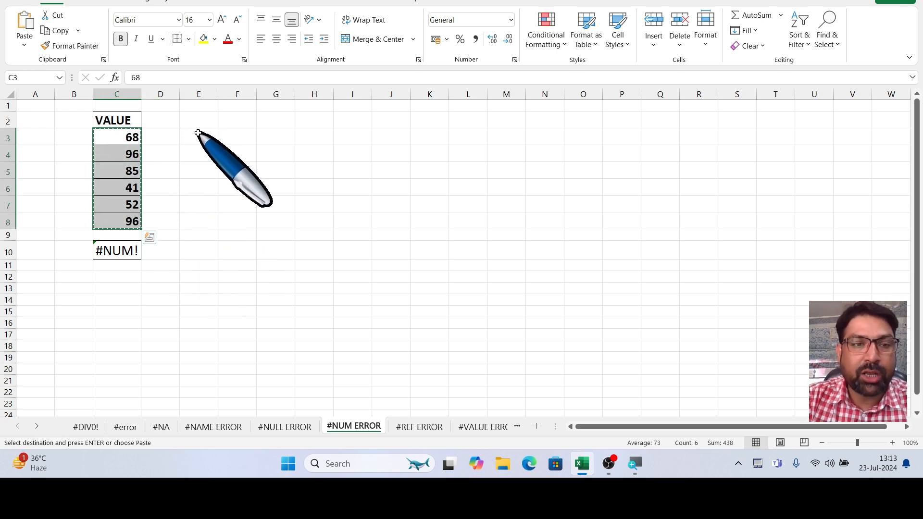
left_click(198, 137)
key("ctrl+v")
left_click(204, 235)
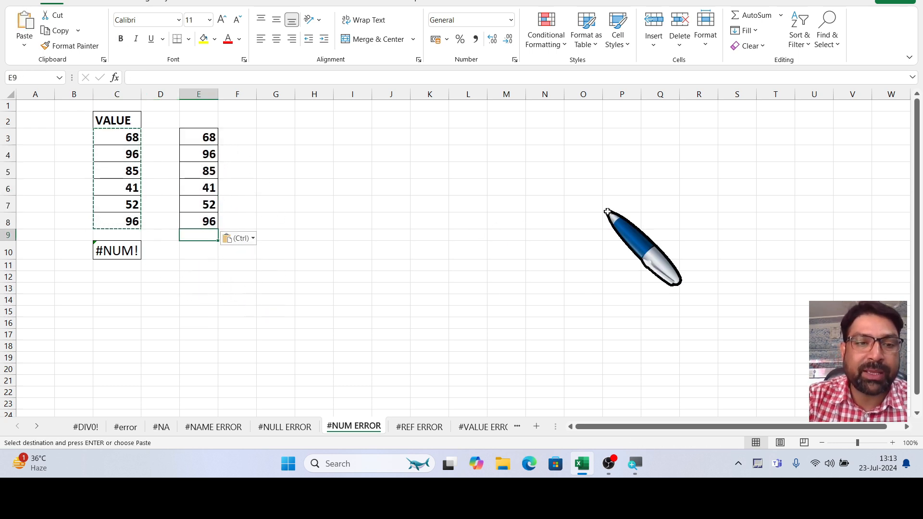
type("100")
key("Return")
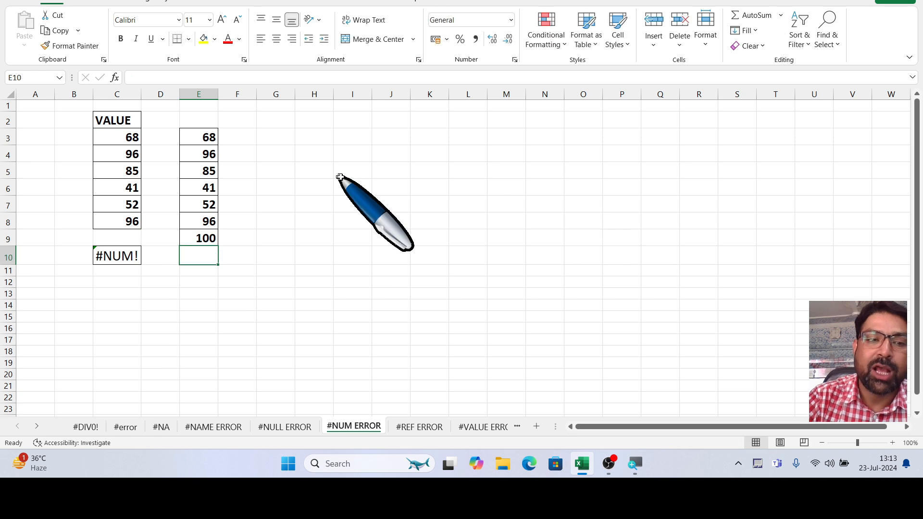
Enter the formula =LARGE(E3:E9,7) in E10, below the copied values
type("=")
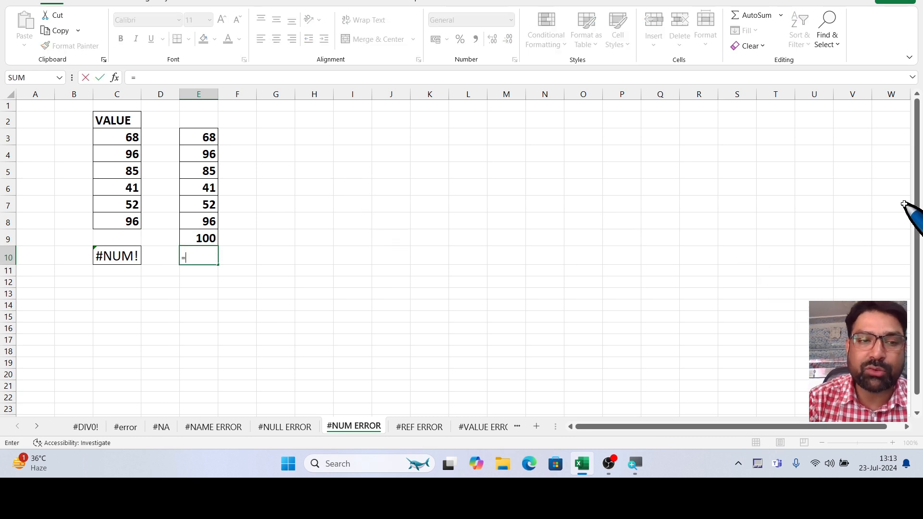
type("LARGE")
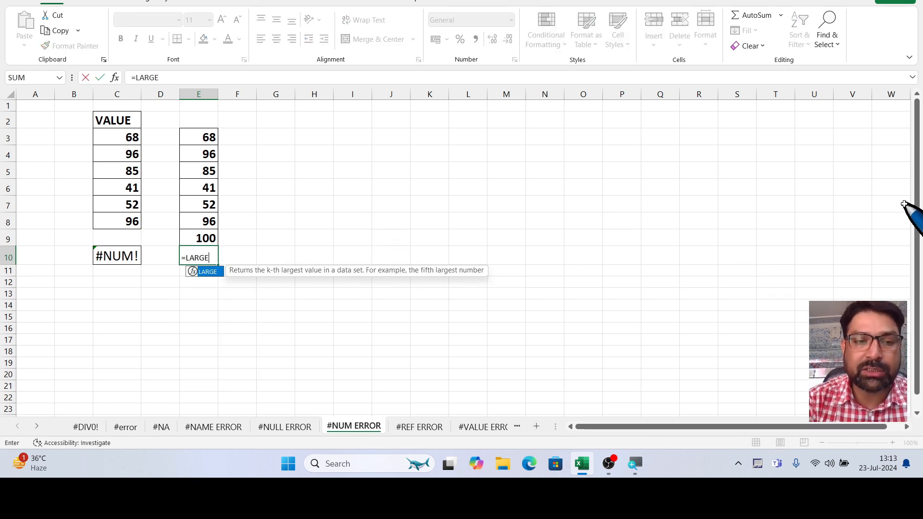
type("(")
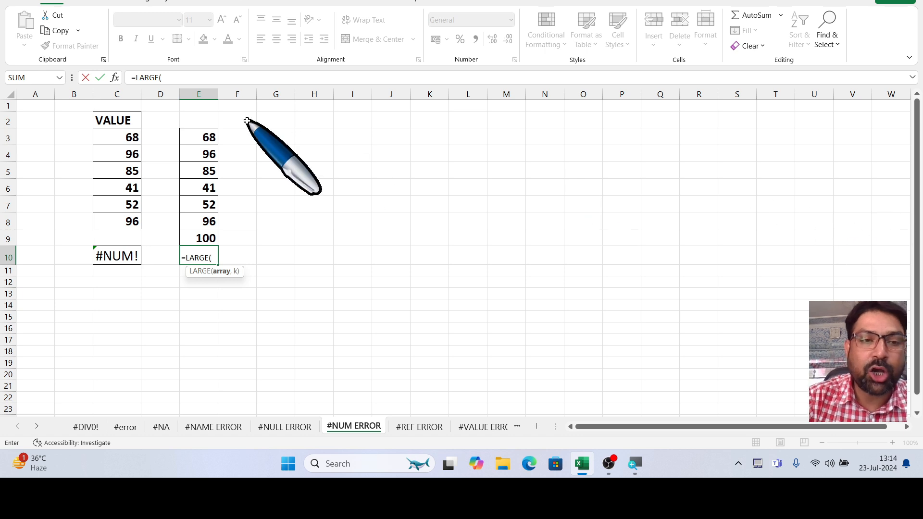
left_click_drag(207, 137, 212, 236)
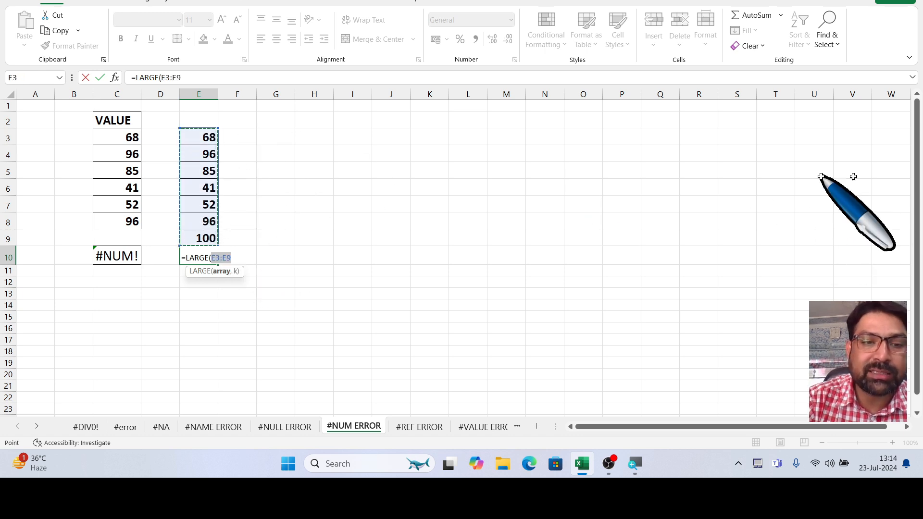
type(",")
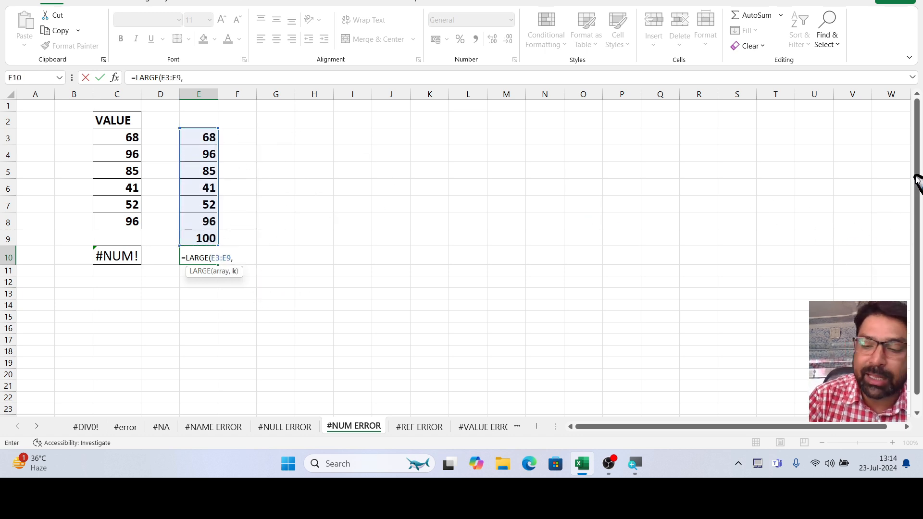
type("7)")
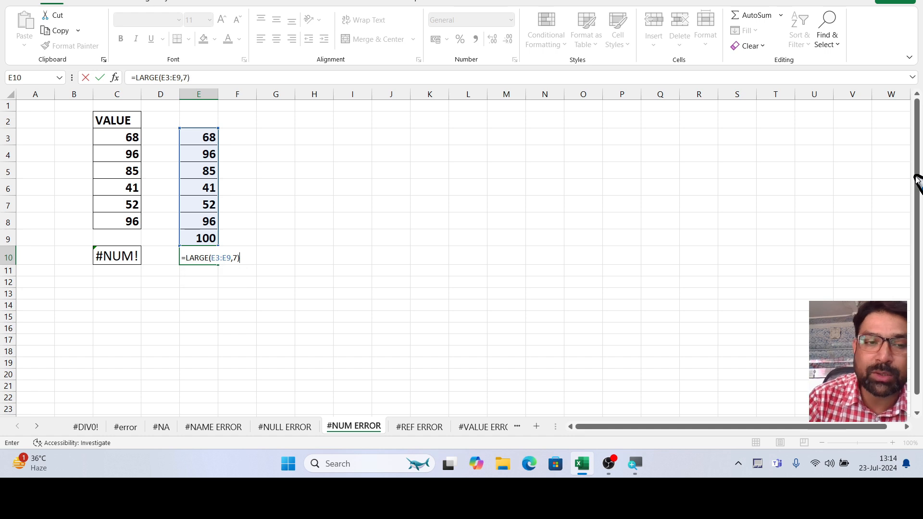
key("Return")
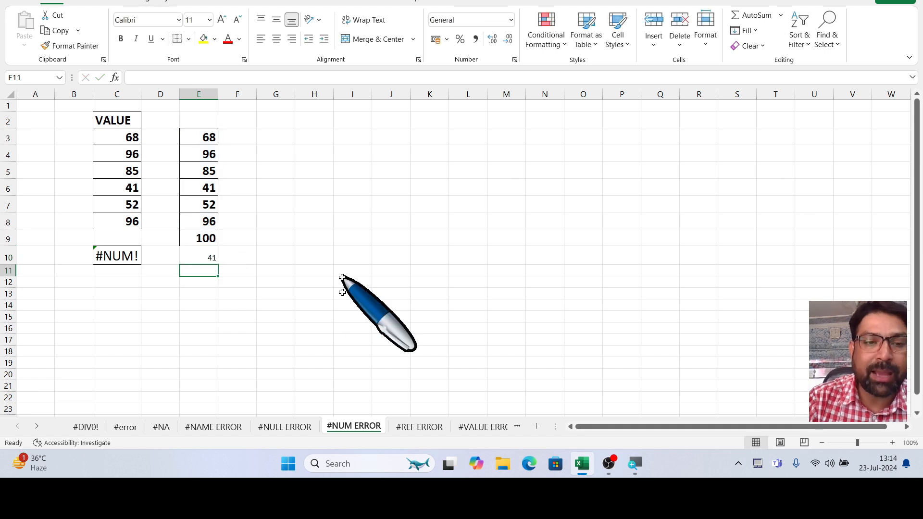
Change the rank argument of the LARGE formula in E10 to 1
left_click(203, 257)
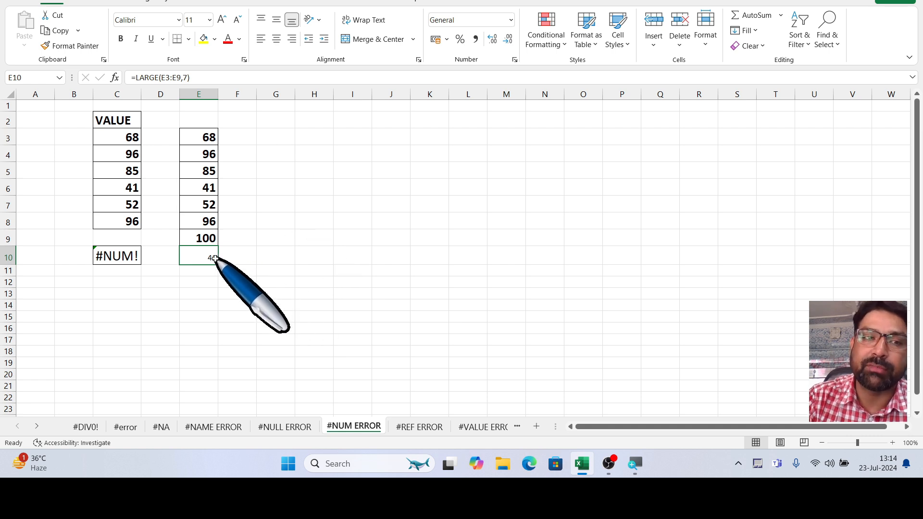
left_click(189, 78)
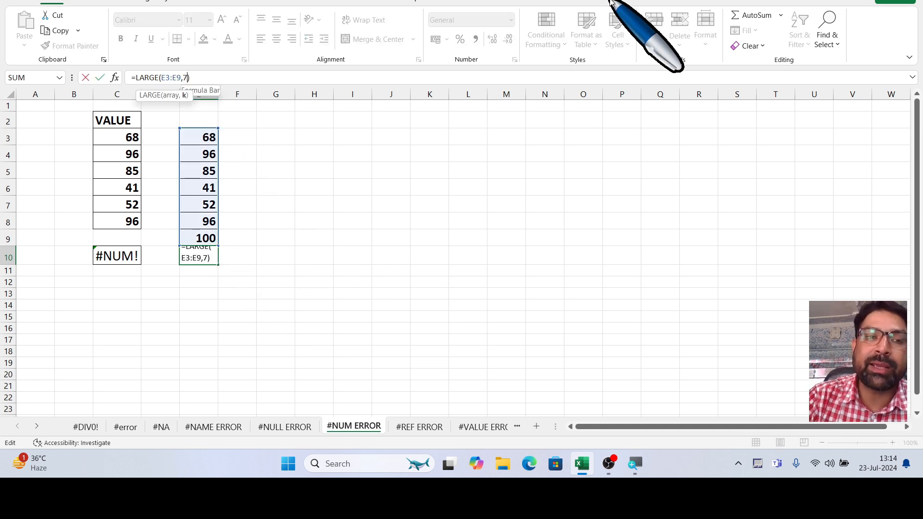
key("BackSpace")
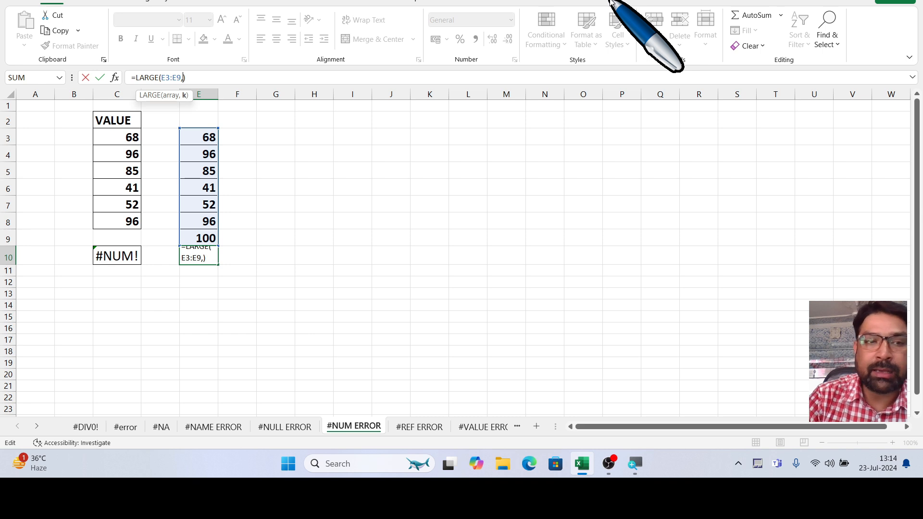
type("1")
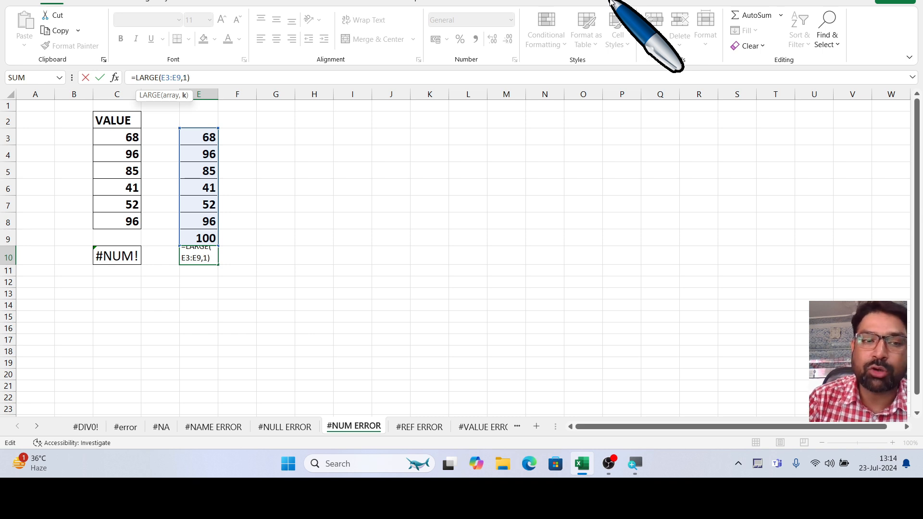
key("Return")
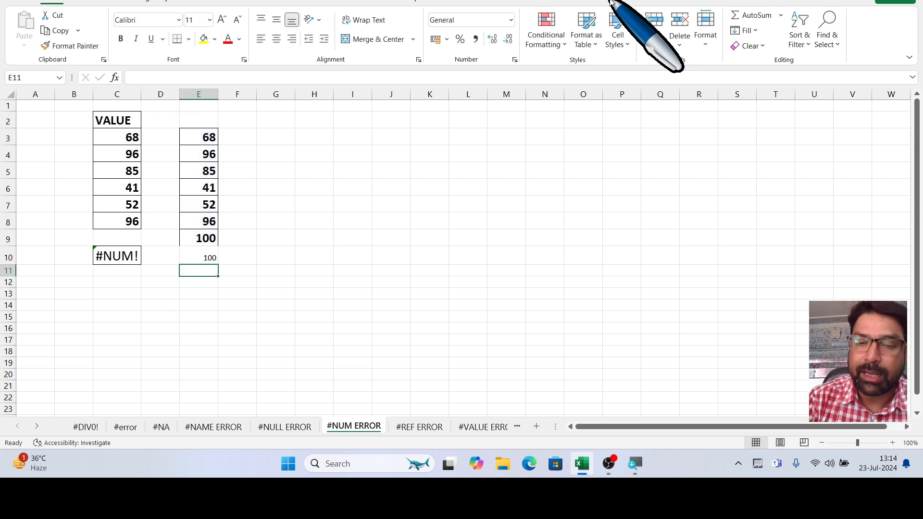
Set the rank argument of the LARGE formula in E10 to 96 and check the resulting cell
left_click(211, 258)
left_click(188, 78)
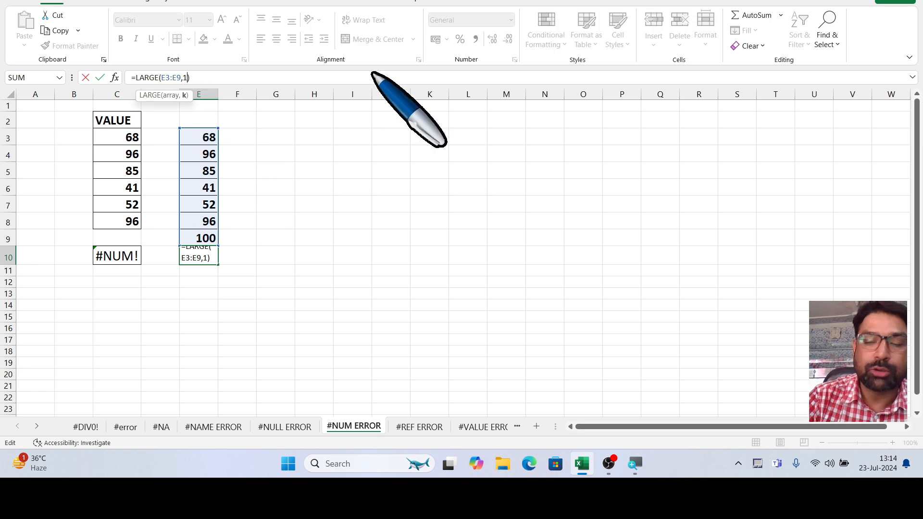
key("BackSpace")
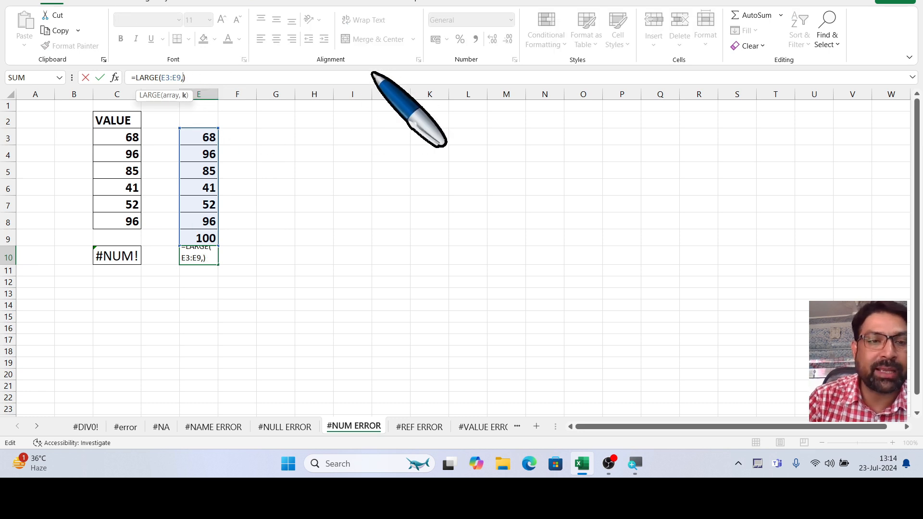
key("Return")
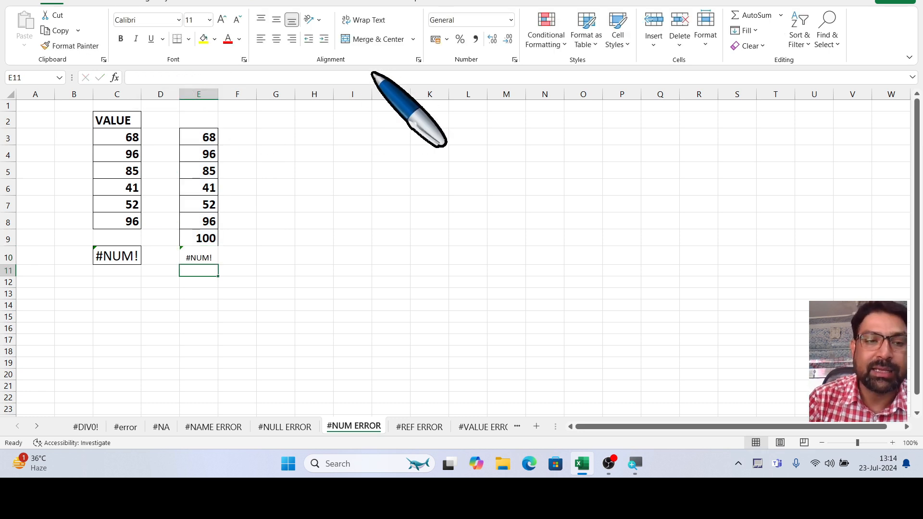
left_click(196, 255)
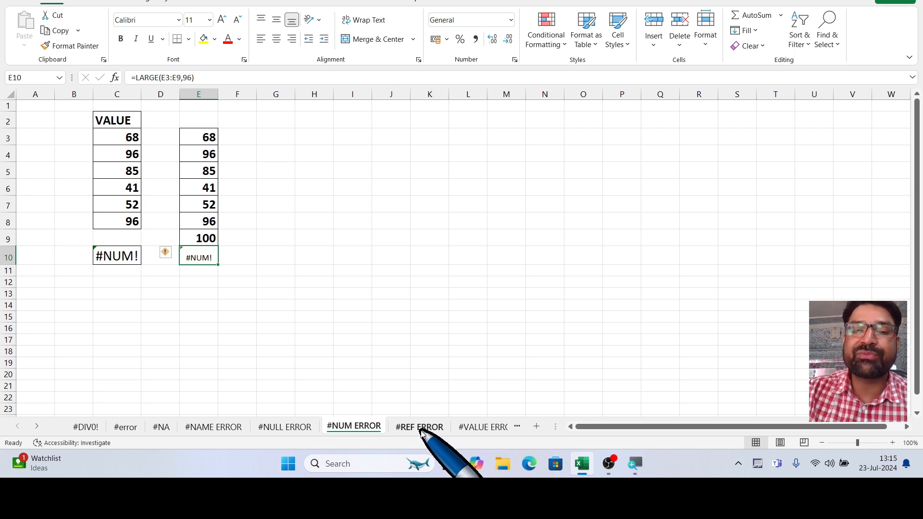
Open the #REF ERROR sheet and enter =C4+C6+C5+C7+C8 in C13, adding the Example-1 values cell by cell
left_click(420, 427)
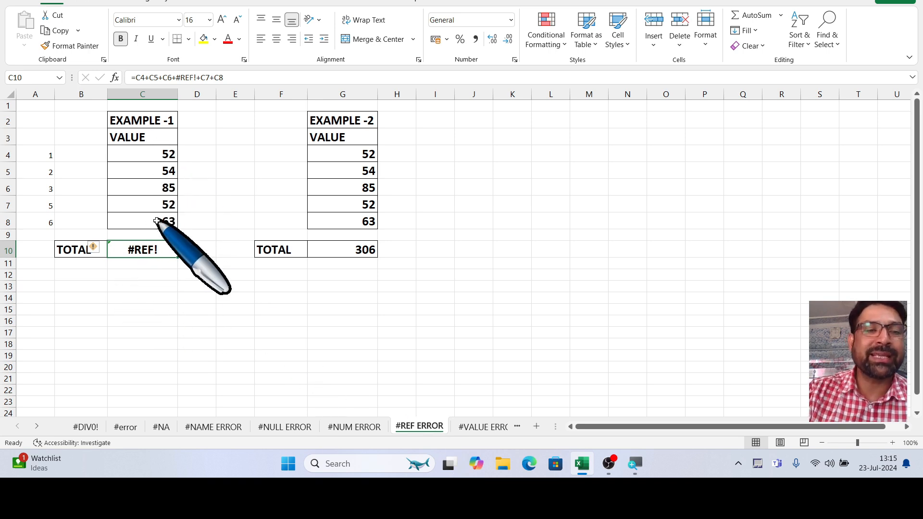
left_click(128, 286)
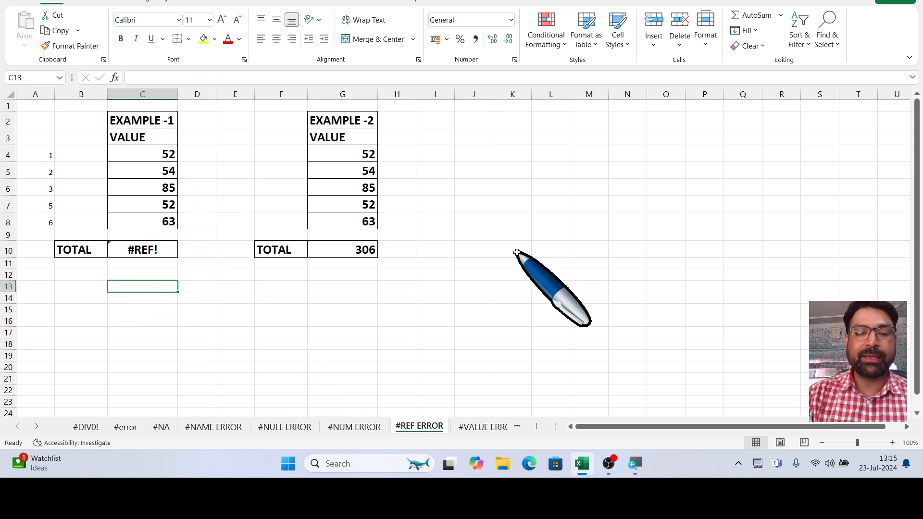
type("=")
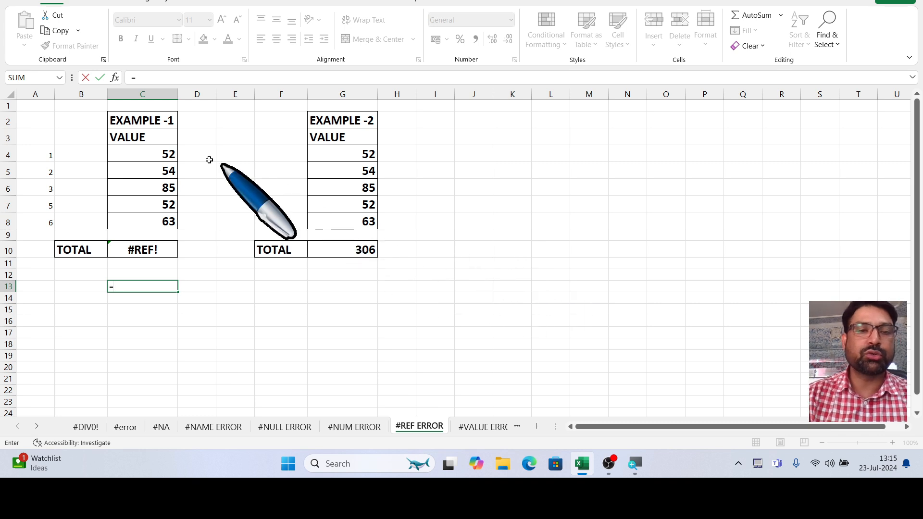
left_click(165, 154)
type("+")
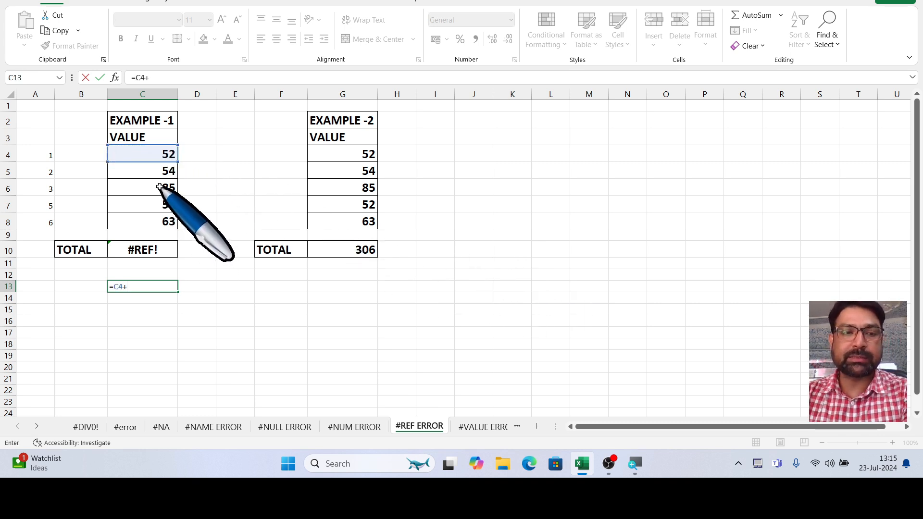
left_click(163, 189)
type("+")
left_click(163, 171)
type("+")
left_click(160, 202)
type("+")
left_click(168, 221)
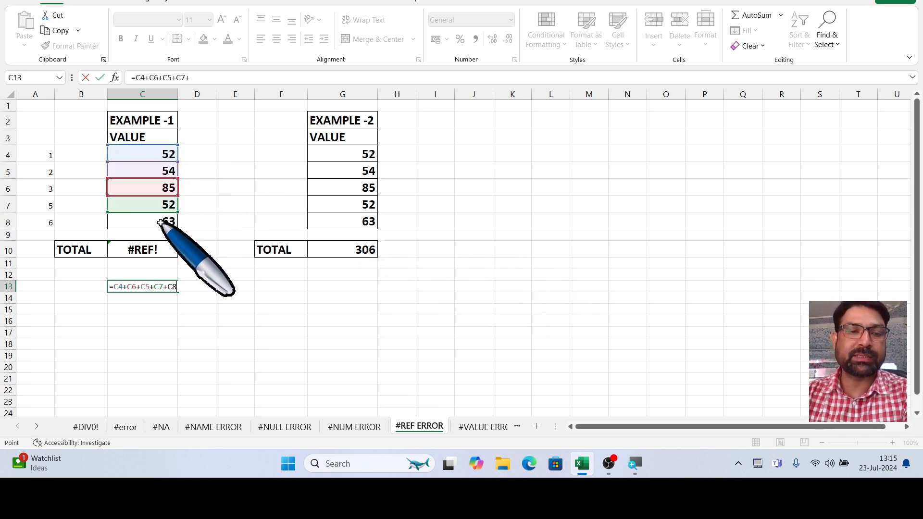
key("Return")
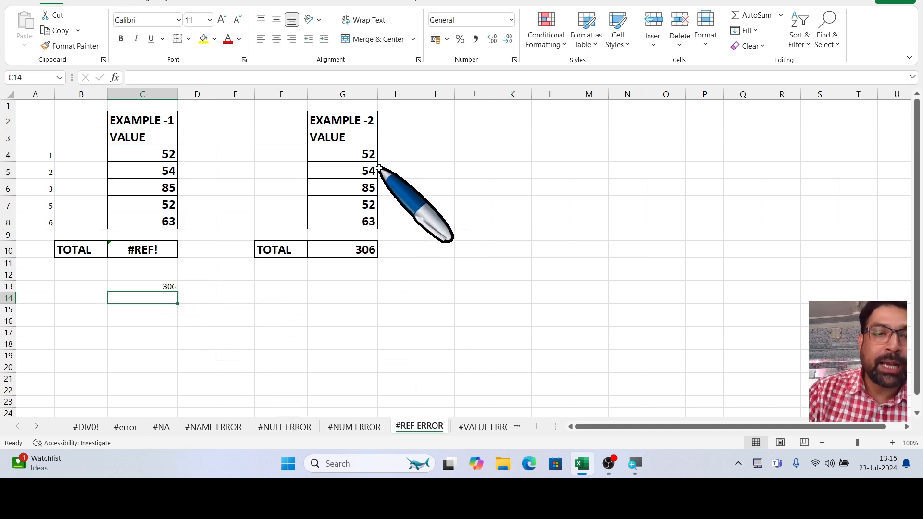
Enter =SUM(G4:G8) in G13 to total the Example-2 values as a range
left_click(331, 285)
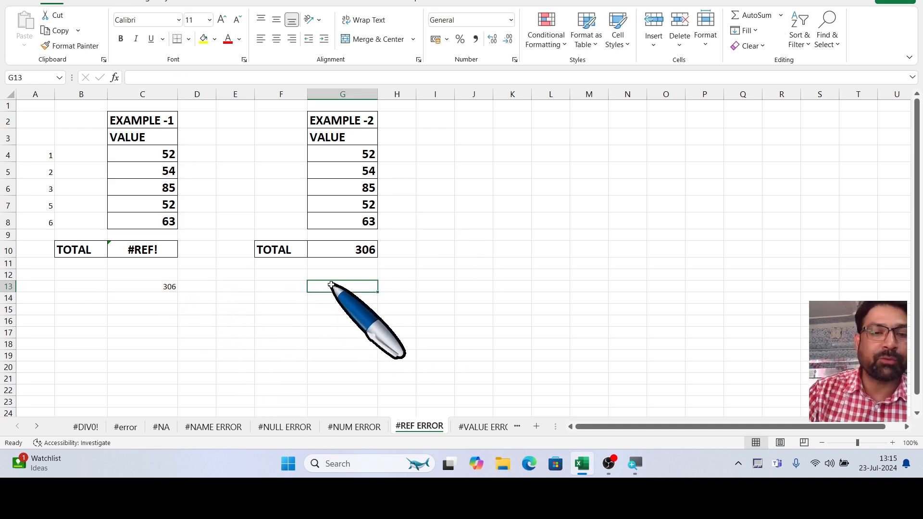
type("=")
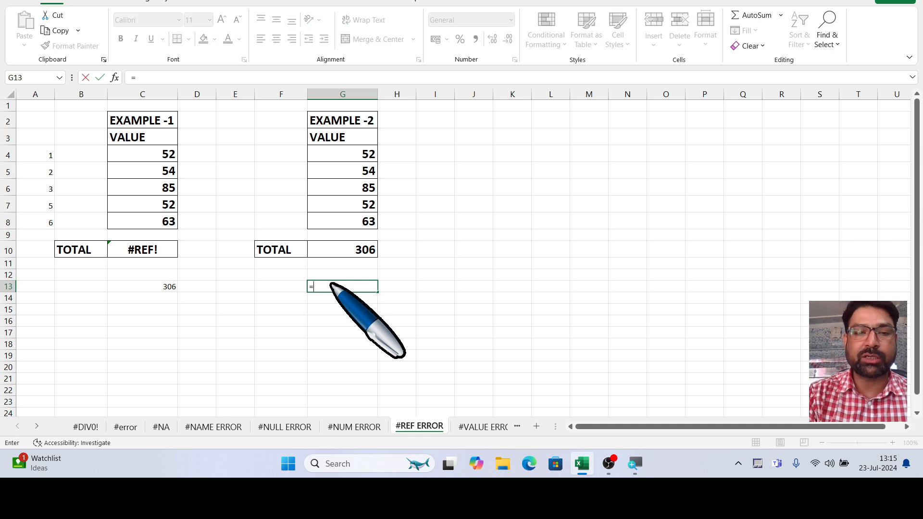
type("SUM")
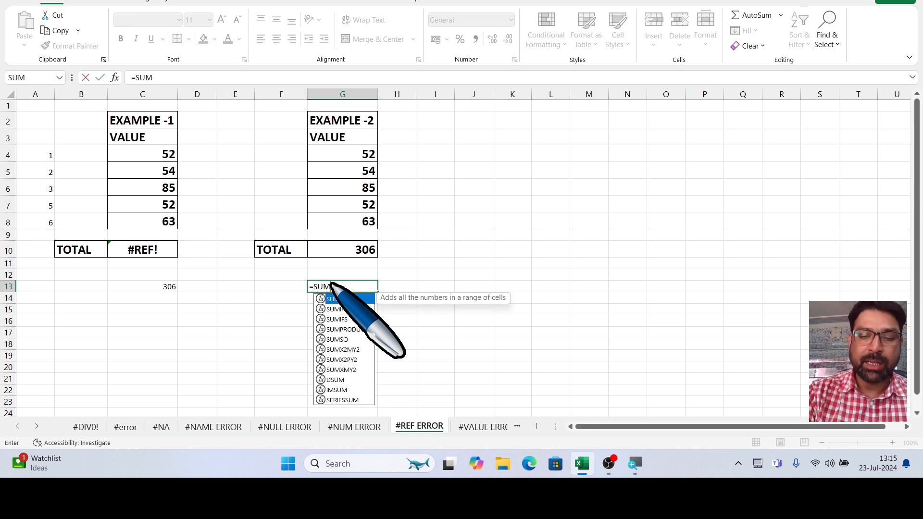
type("(")
left_click_drag(351, 154, 355, 220)
type(")")
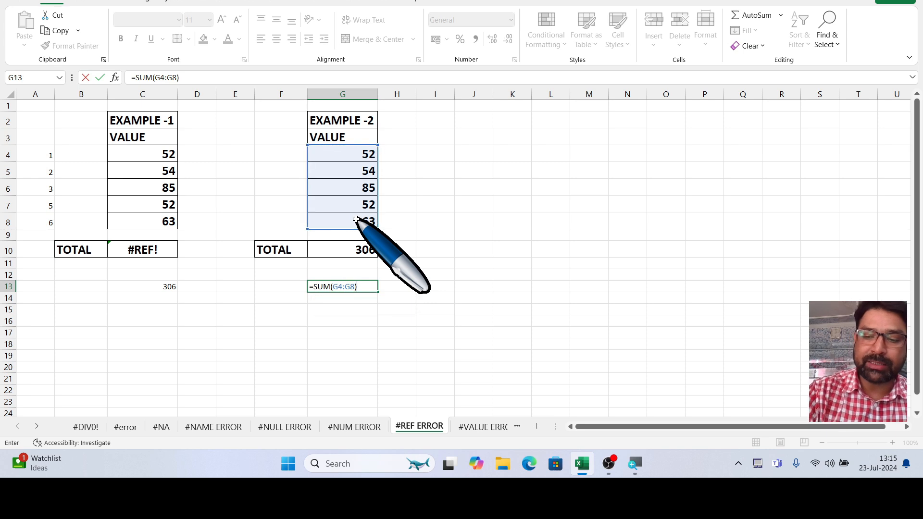
key("Return")
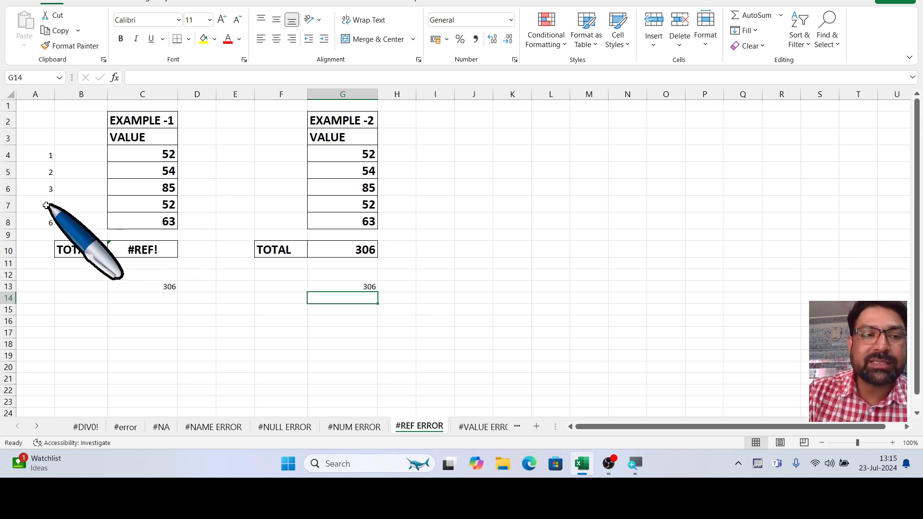
Delete the entire row 6, which holds the value 85 in both examples
left_click(5, 189)
right_click(4, 189)
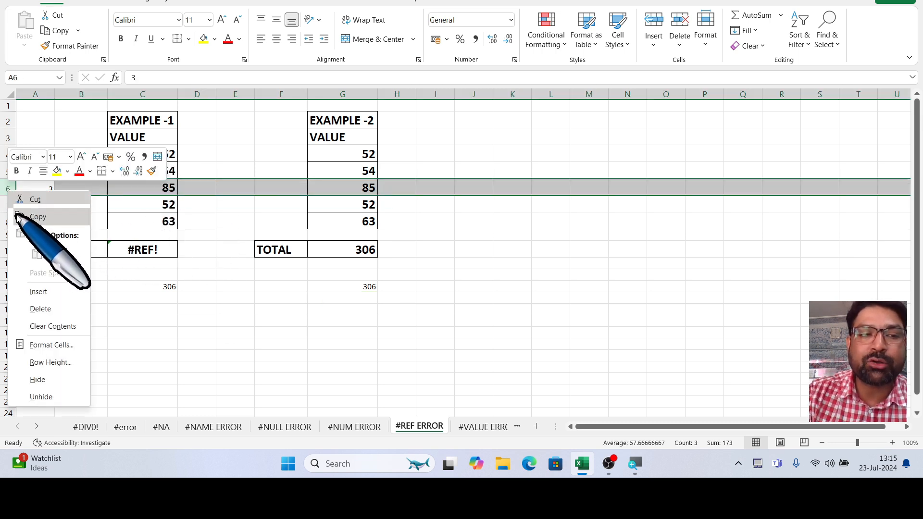
left_click(39, 311)
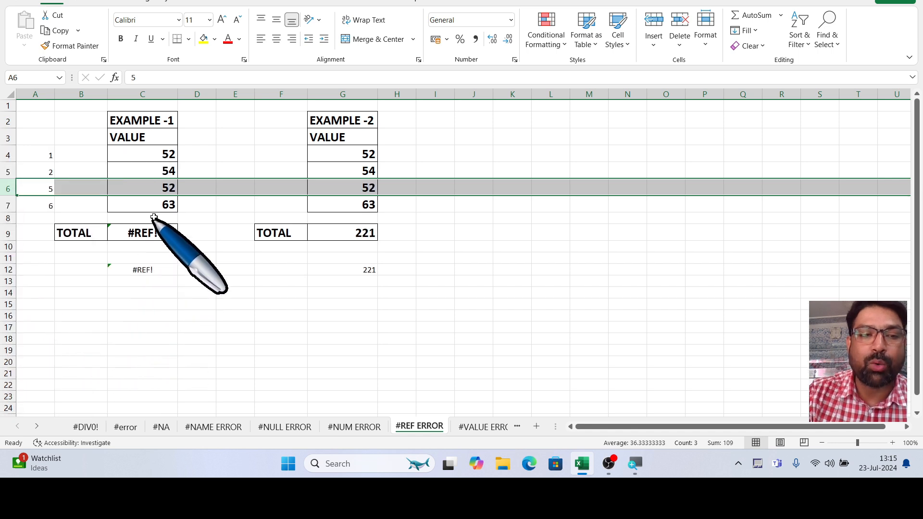
Enlarge the formula result in C12 to font size 26 and make it bold
left_click(137, 270)
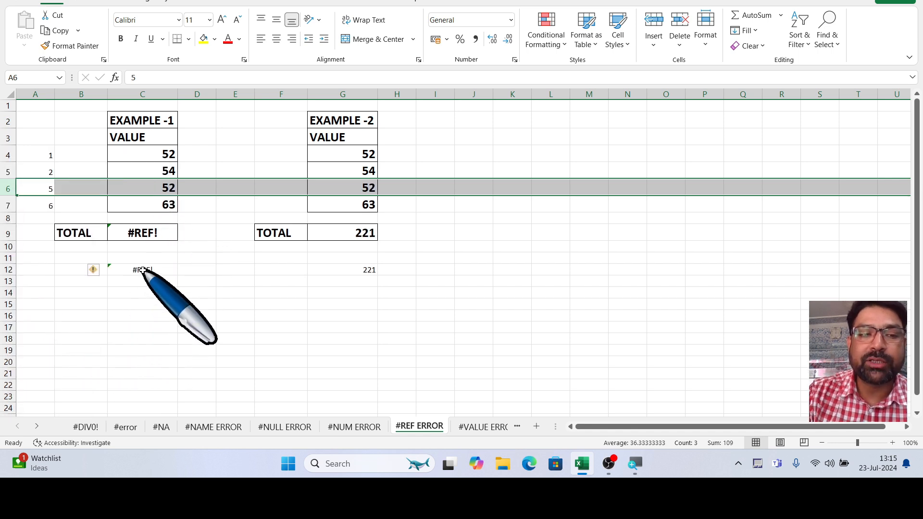
left_click(221, 19)
left_click(222, 19)
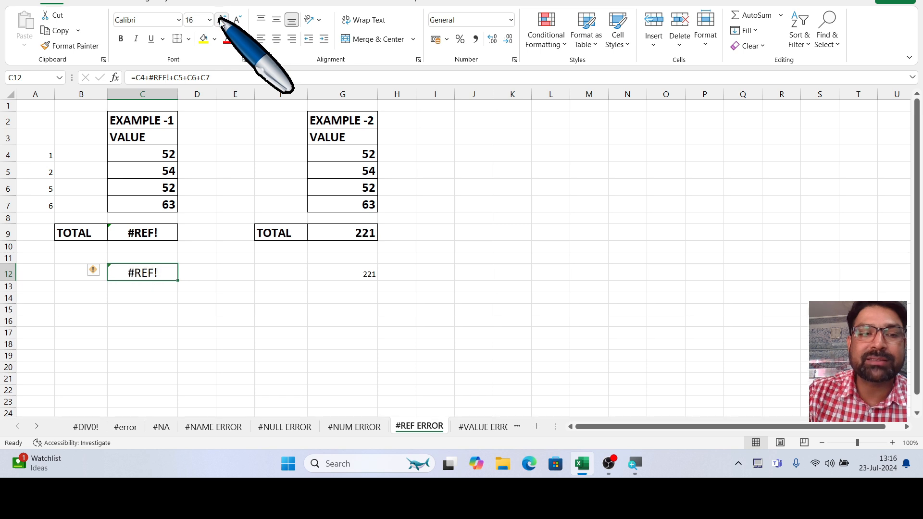
left_click(222, 19)
left_click(221, 19)
left_click(221, 20)
left_click(221, 19)
left_click(221, 19)
left_click(222, 19)
left_click(121, 38)
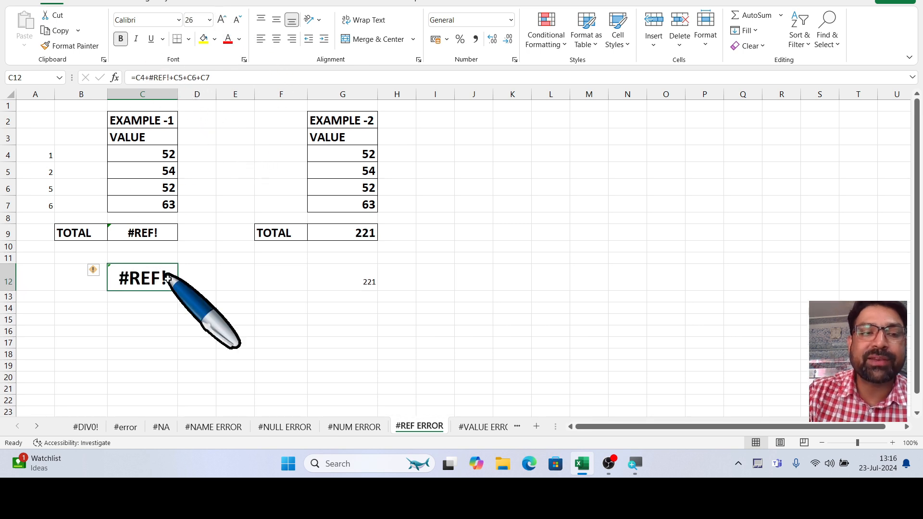
left_click(149, 308)
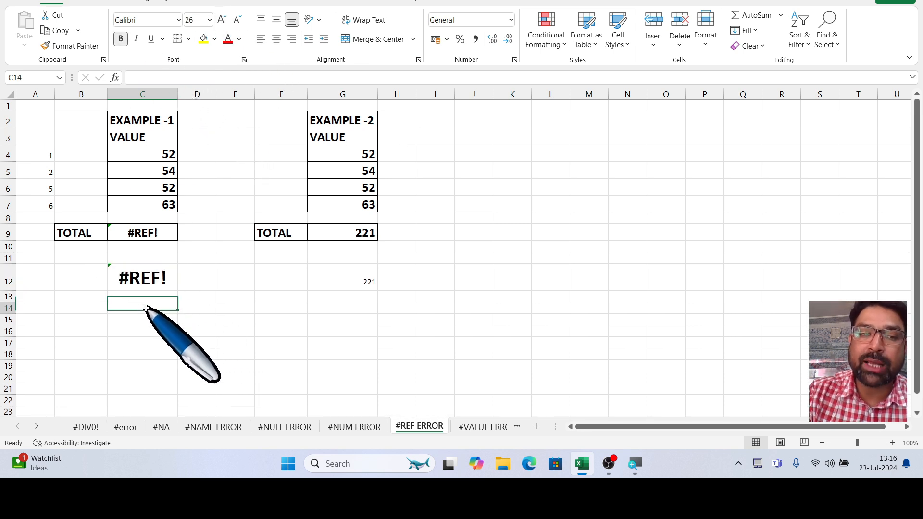
Enlarge the SUM result in G12 to font size 24, make it bold, and compare it with the formula in C12
left_click(358, 285)
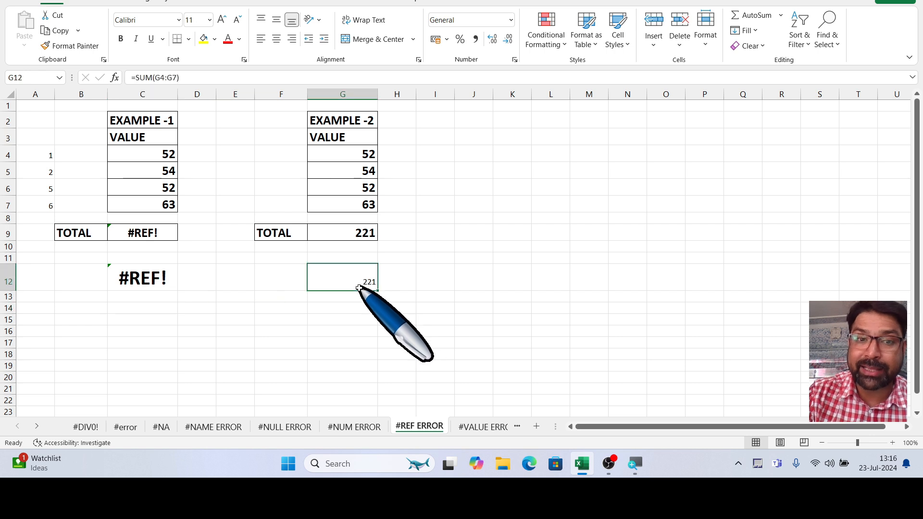
left_click(222, 20)
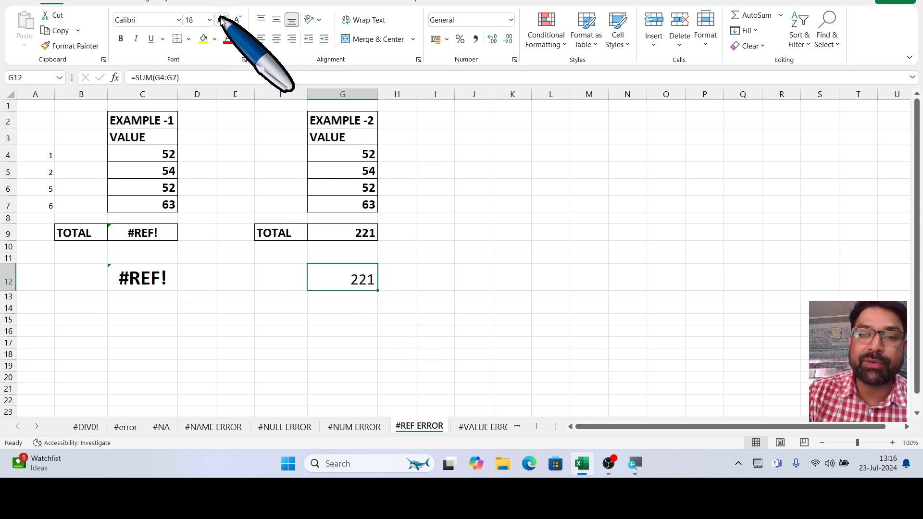
left_click(222, 20)
left_click(222, 20)
left_click(222, 20)
left_click(120, 39)
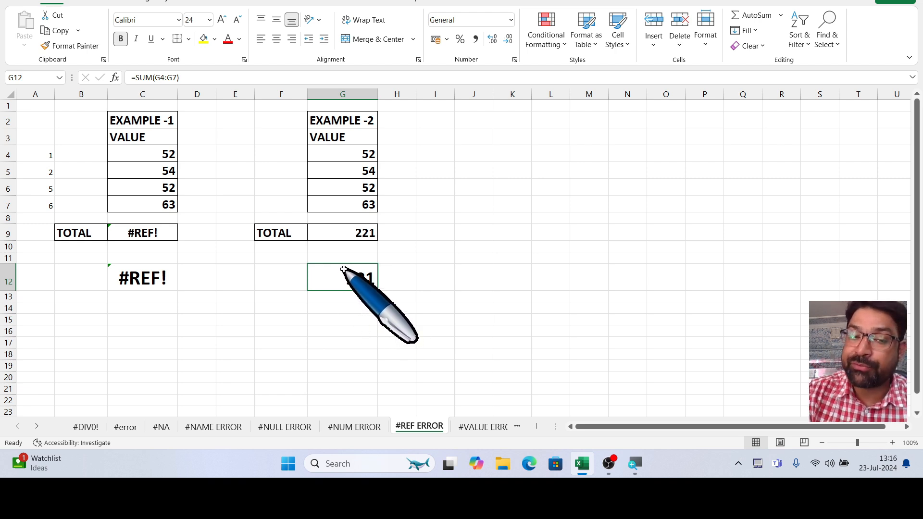
left_click(147, 279)
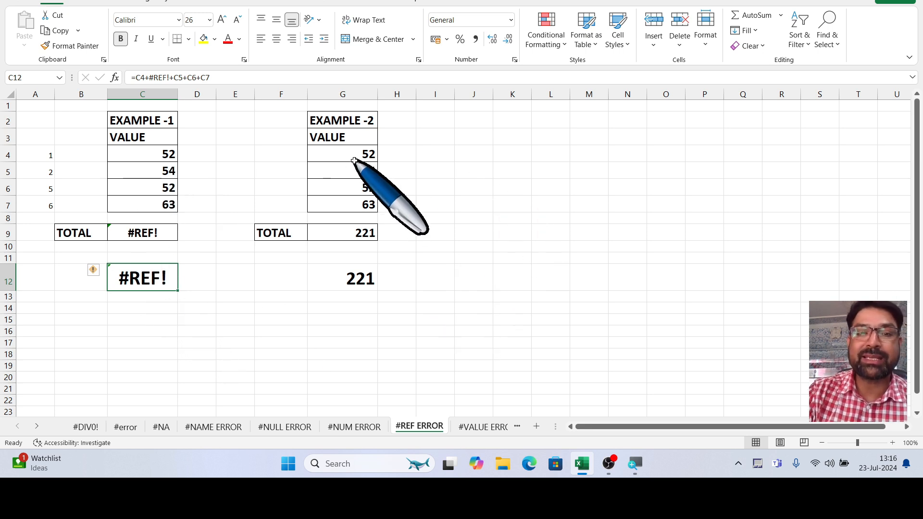
Copy the Example-2 values from G4:G7 to K3:K6
left_click_drag(369, 154, 358, 206)
key("ctrl+c")
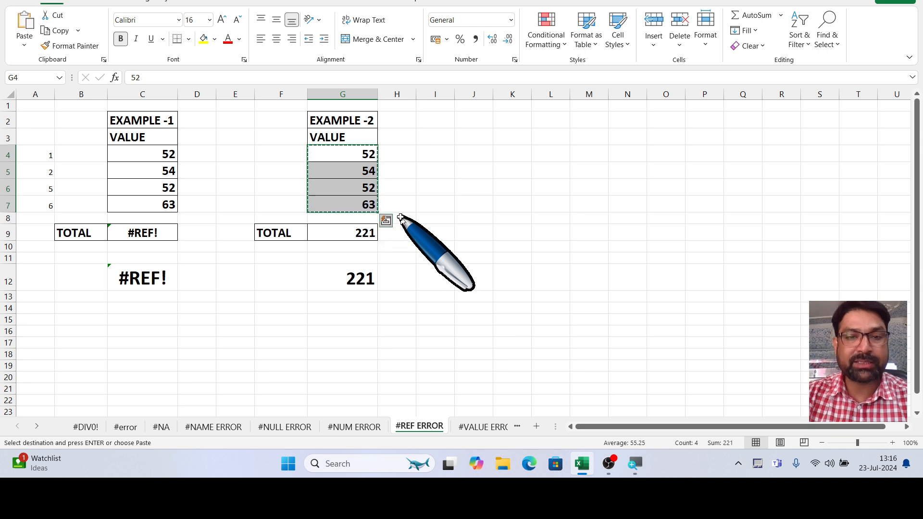
left_click(500, 143)
key("ctrl+v")
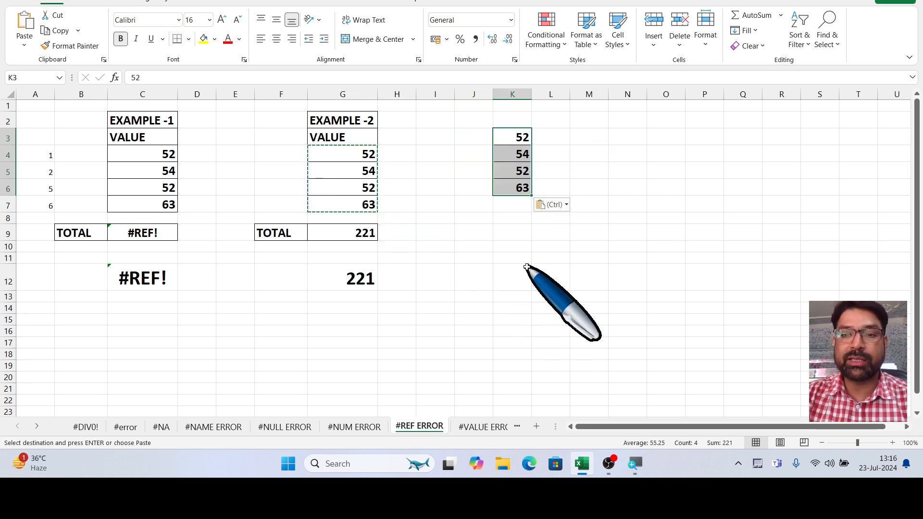
Enter =SUM(K3:K6) in cell J12 to total the copied values
left_click(511, 284)
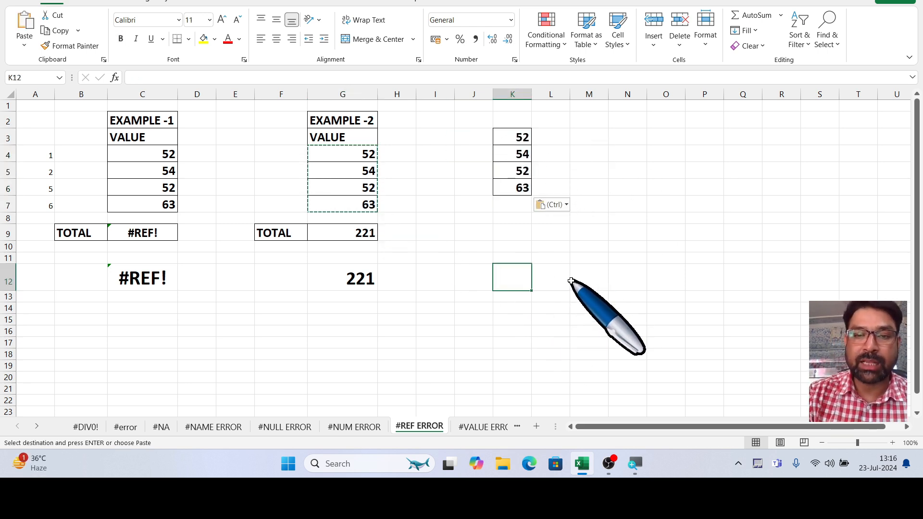
left_click(461, 279)
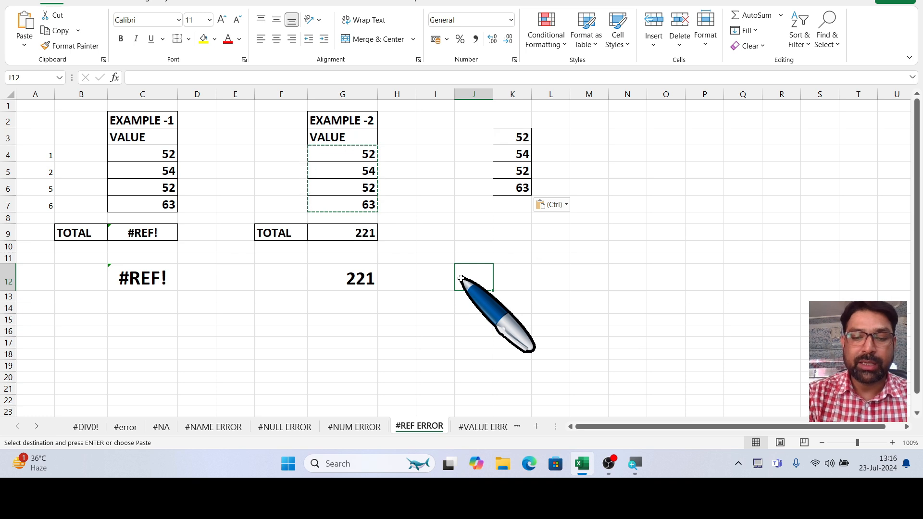
type("=SUM(")
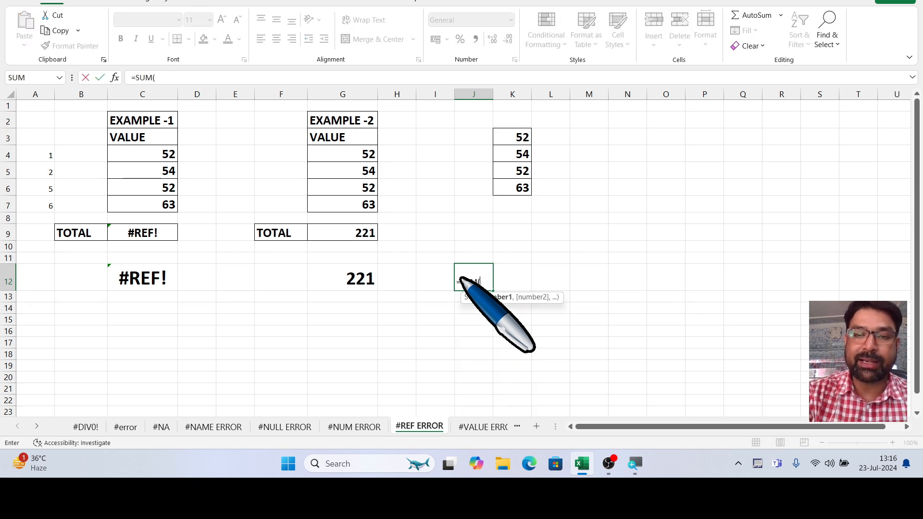
left_click_drag(522, 139, 520, 178)
type(")")
key("Return")
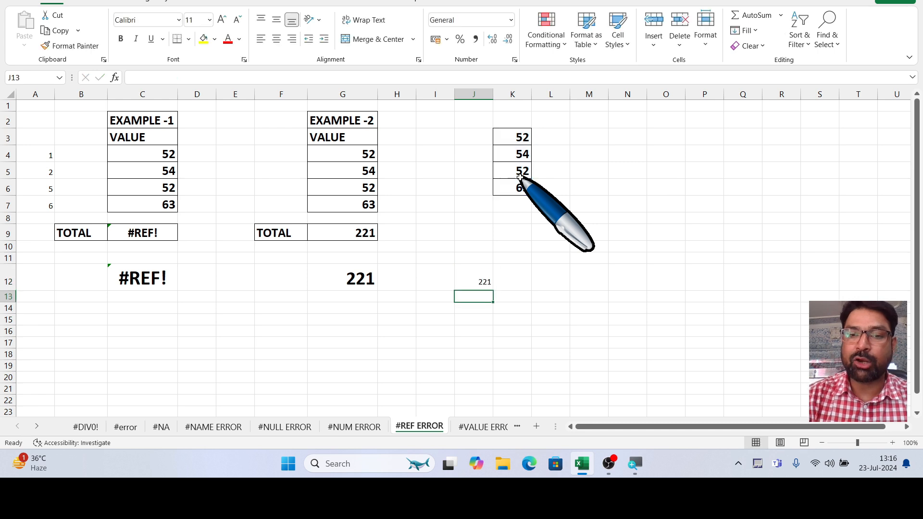
Enlarge the SUM result in J12 to font size 24 and make it bold
left_click(475, 286)
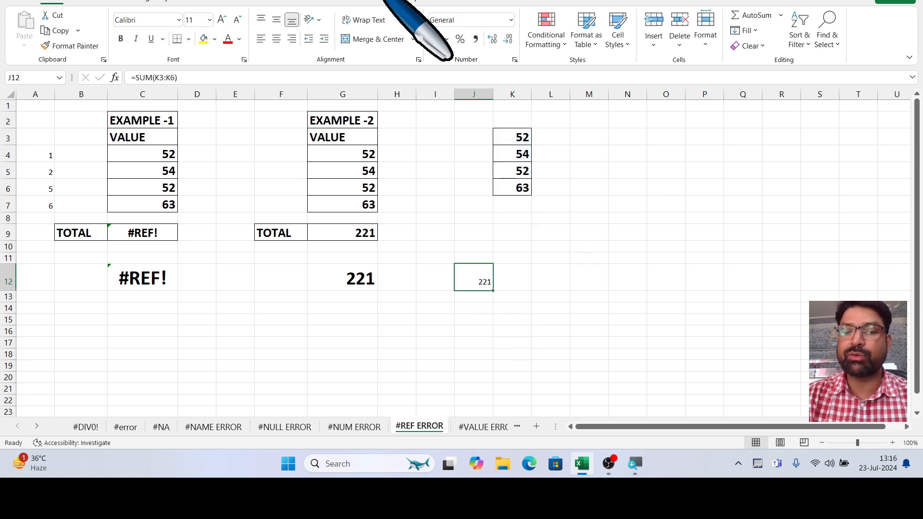
left_click(221, 20)
left_click(221, 19)
left_click(222, 19)
left_click(222, 19)
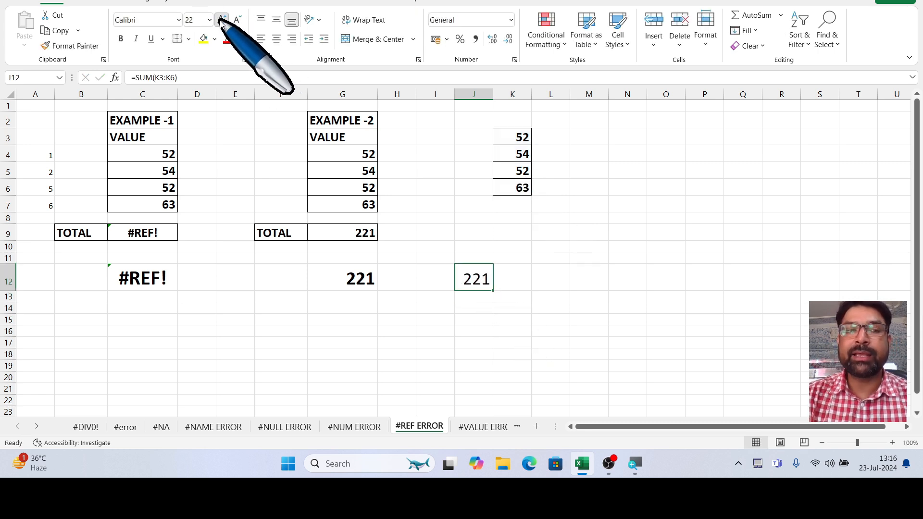
left_click(121, 39)
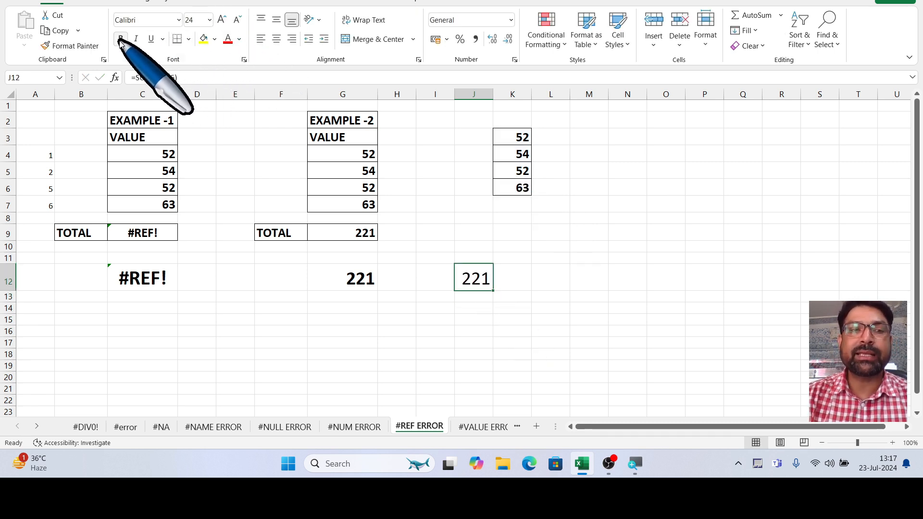
Delete the entire column K, widen column J to fit the result in J12, and select J12
left_click(512, 94)
right_click(513, 95)
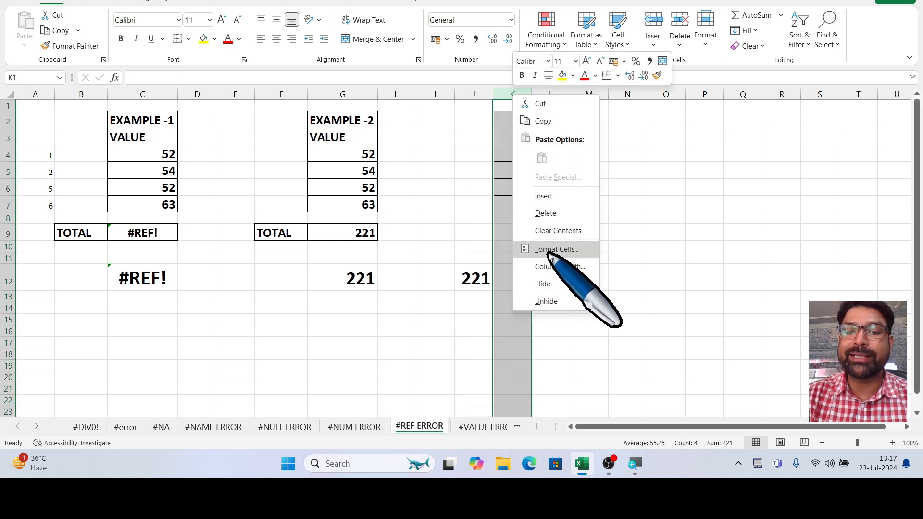
left_click(548, 213)
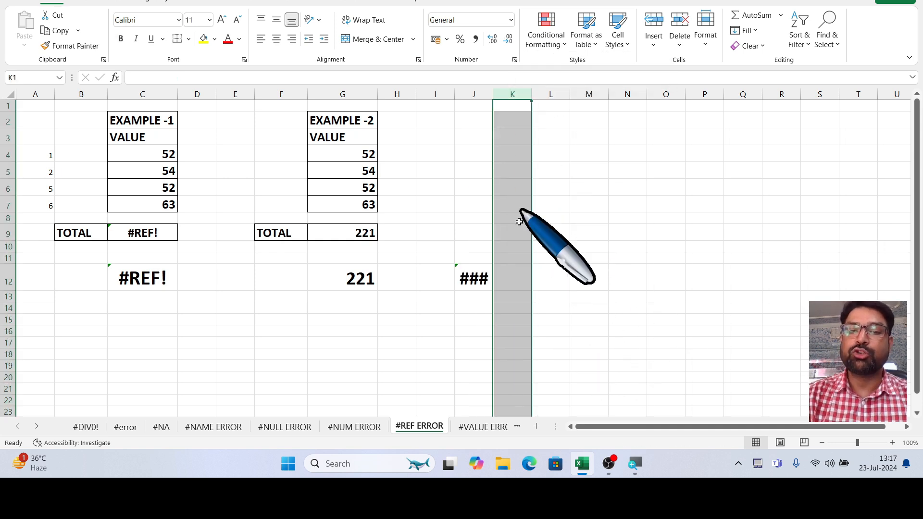
left_click_drag(491, 94, 507, 94)
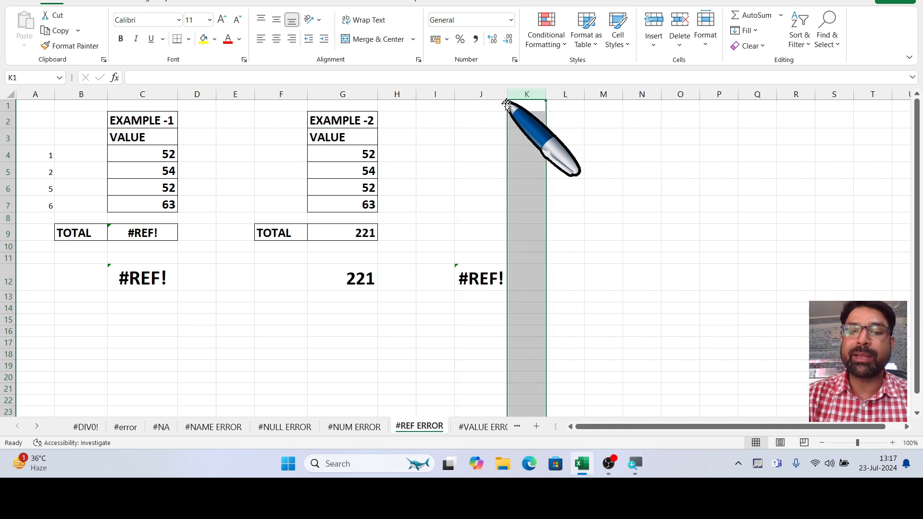
left_click(480, 278)
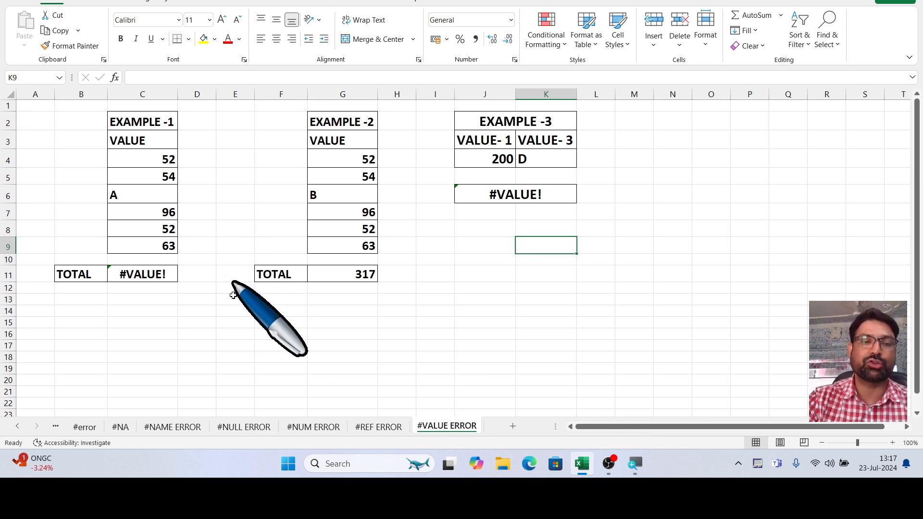
Check the Example-1 total formula in C11 and replace the letter A in C6 with 23
left_click(138, 304)
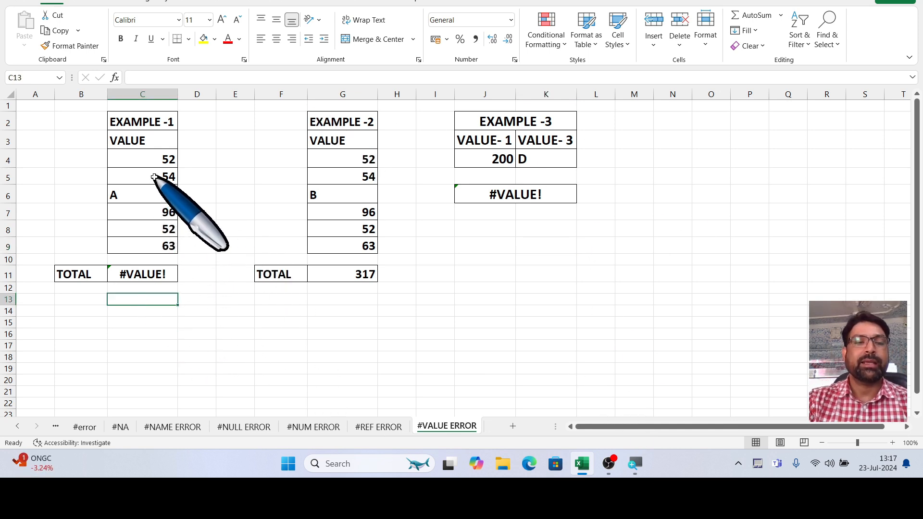
left_click(153, 274)
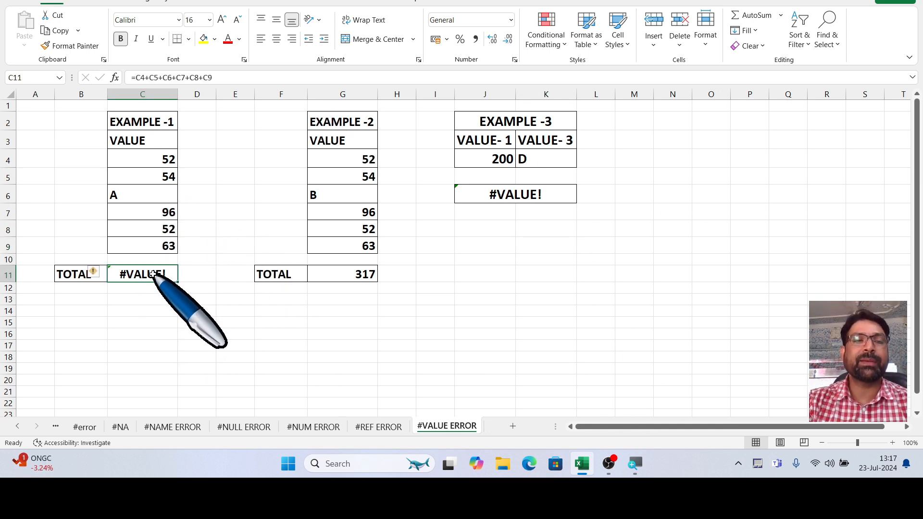
left_click(146, 311)
left_click(153, 202)
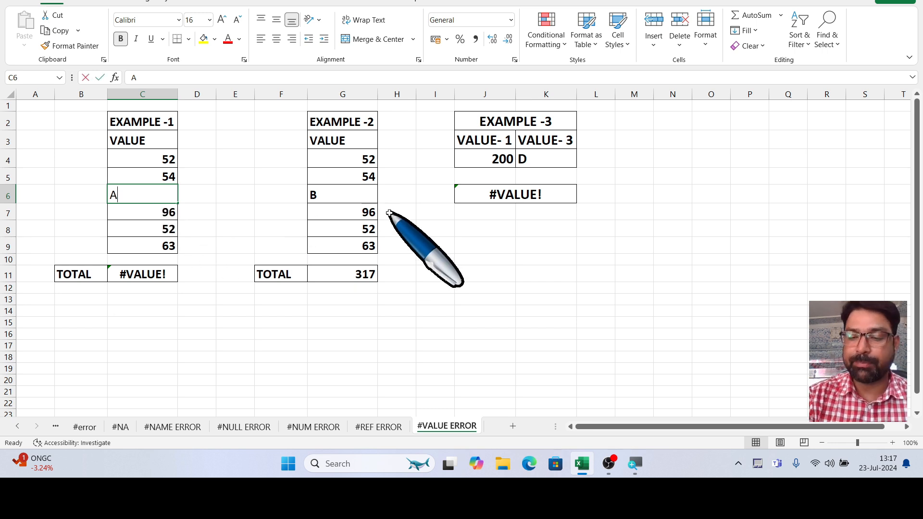
key("BackSpace")
type("23")
key("Return")
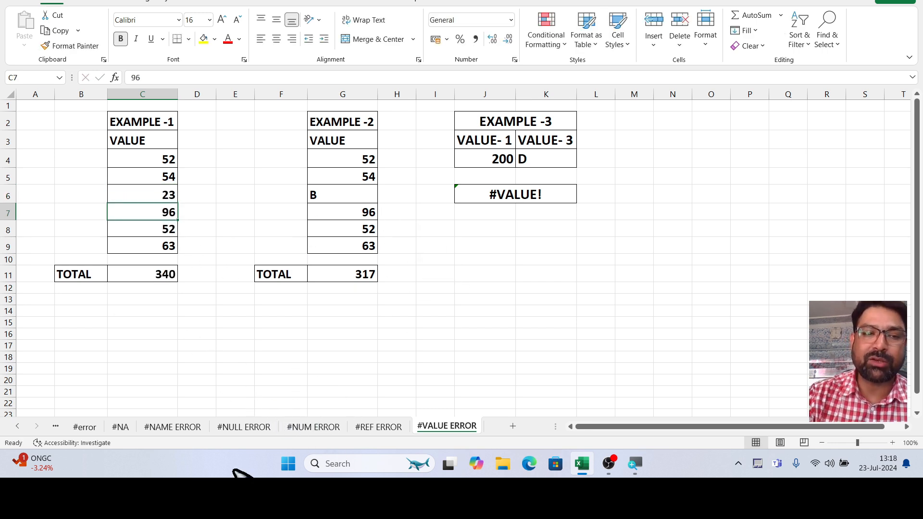
Enter the addition formula =C4+C5+C6+C7+C8+C9 in cell C15
left_click(134, 323)
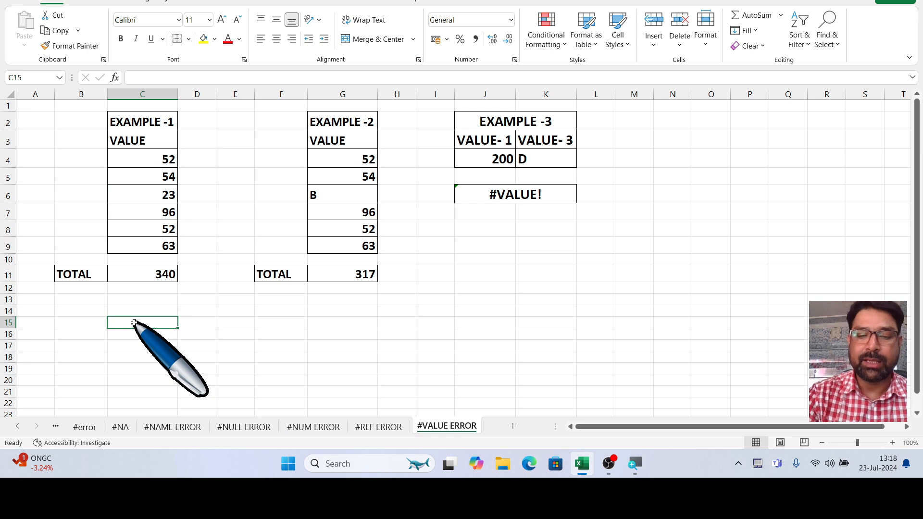
type("=")
left_click(154, 158)
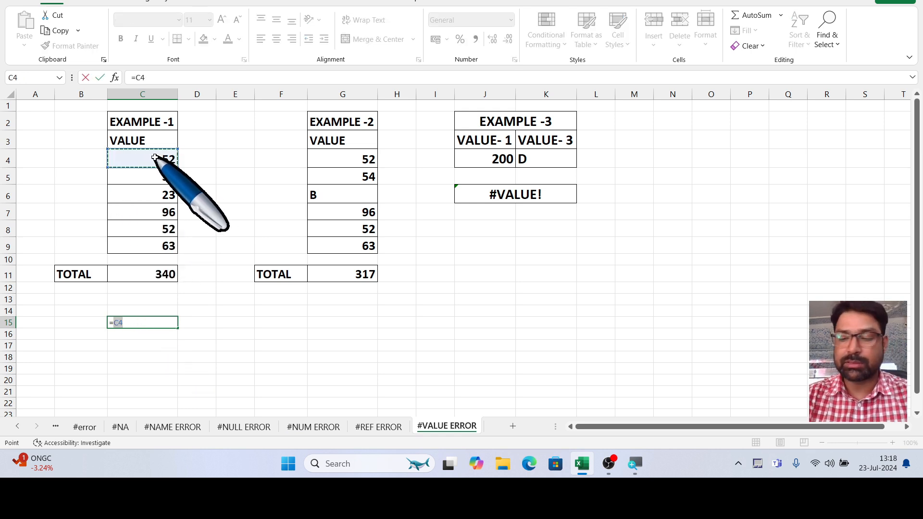
type("+")
left_click(159, 177)
type("+")
left_click(149, 194)
type("+")
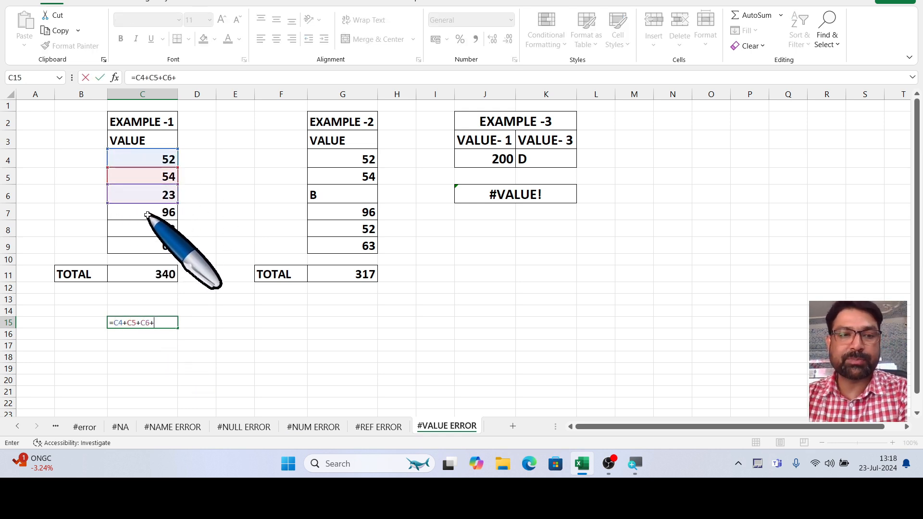
left_click(148, 214)
type("+")
left_click(154, 228)
type("+")
left_click(144, 245)
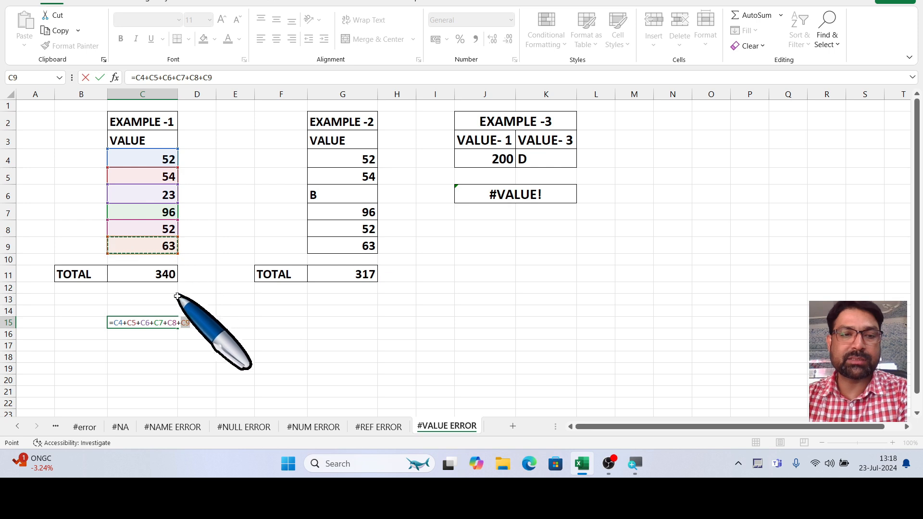
key("Return")
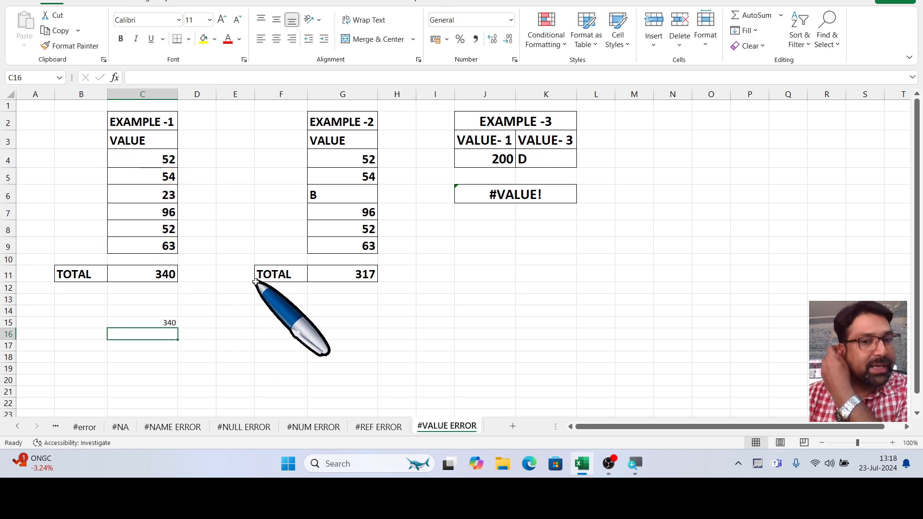
Replace the letter B in cell G6 of Example-2 with 85
left_click(339, 326)
left_click(325, 195)
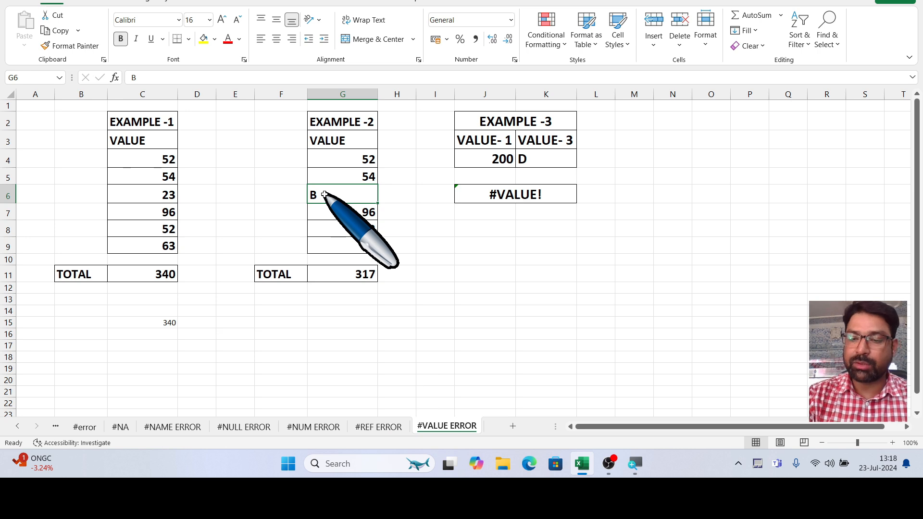
type("85")
key("Return")
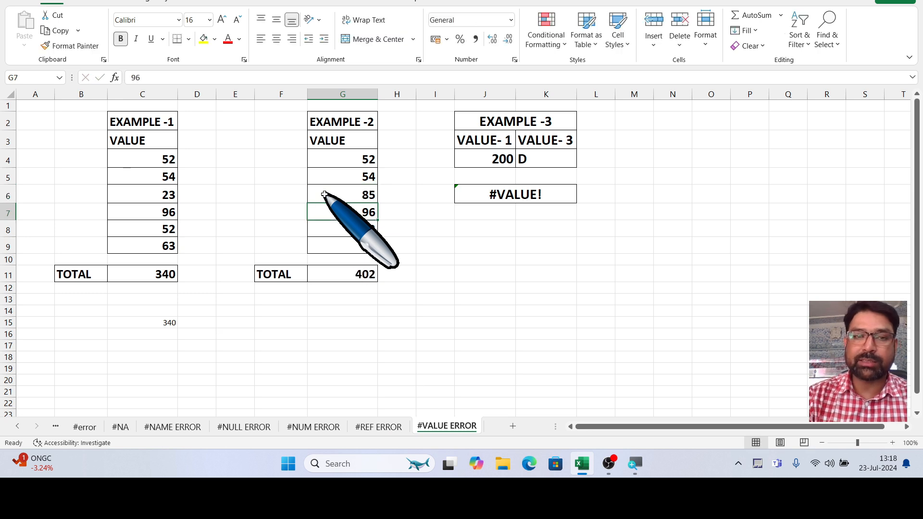
Enter a SUM formula over G4:G9 in cell G15
left_click(328, 322)
type("=SUM")
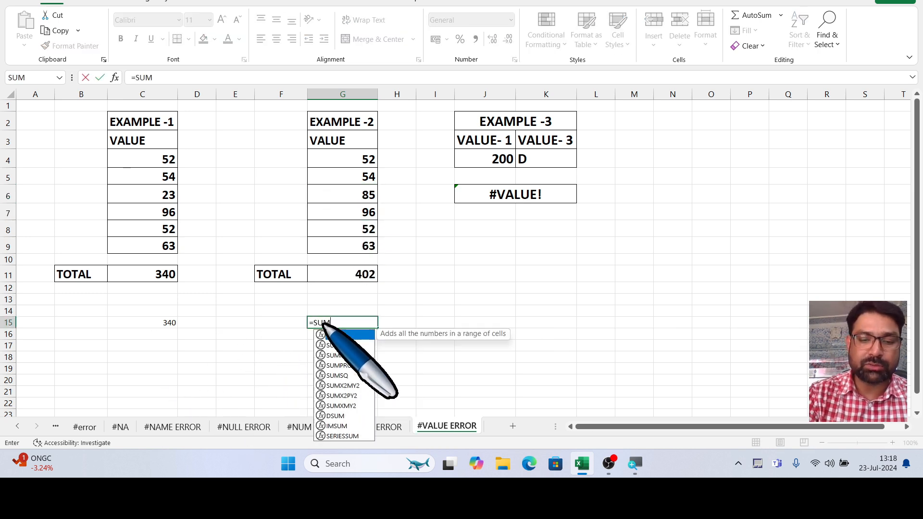
type("(")
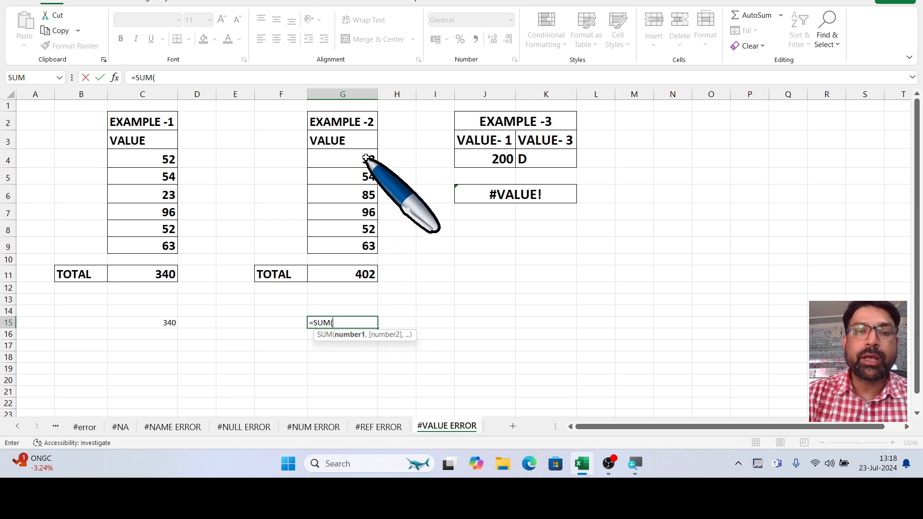
left_click_drag(362, 157, 359, 242)
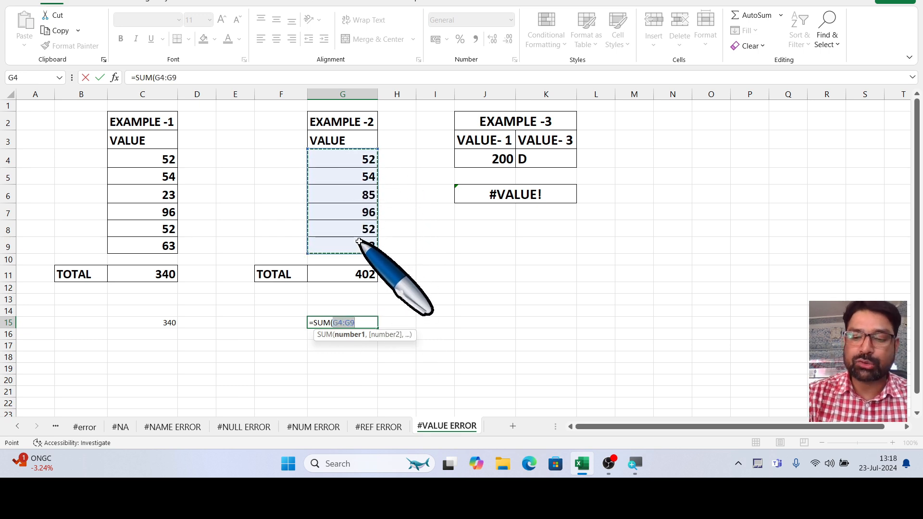
key("Return")
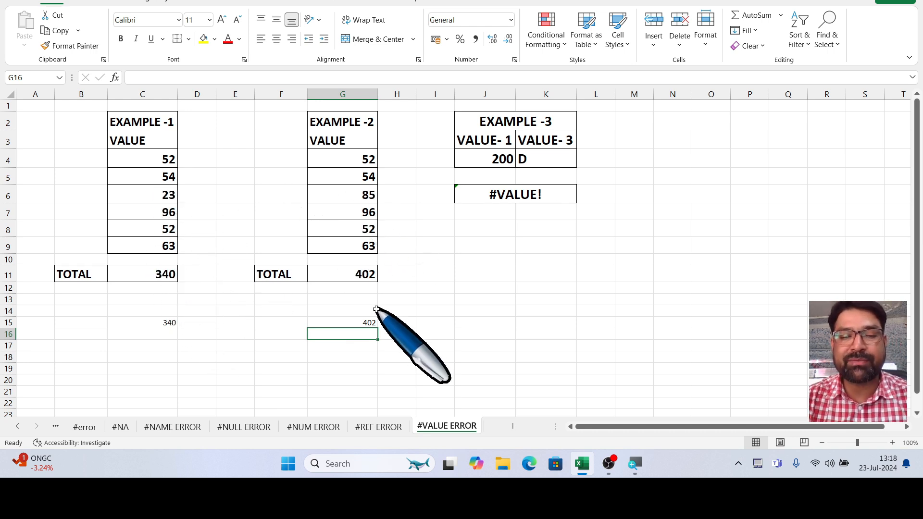
Replace the numbers in C6 of Example-1 and G6 of Example-2 with the letter A
left_click(160, 197)
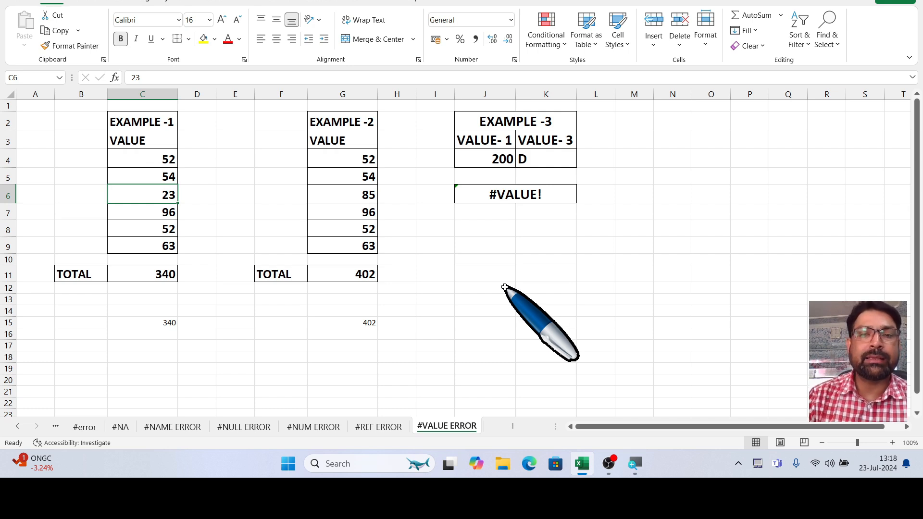
type("A")
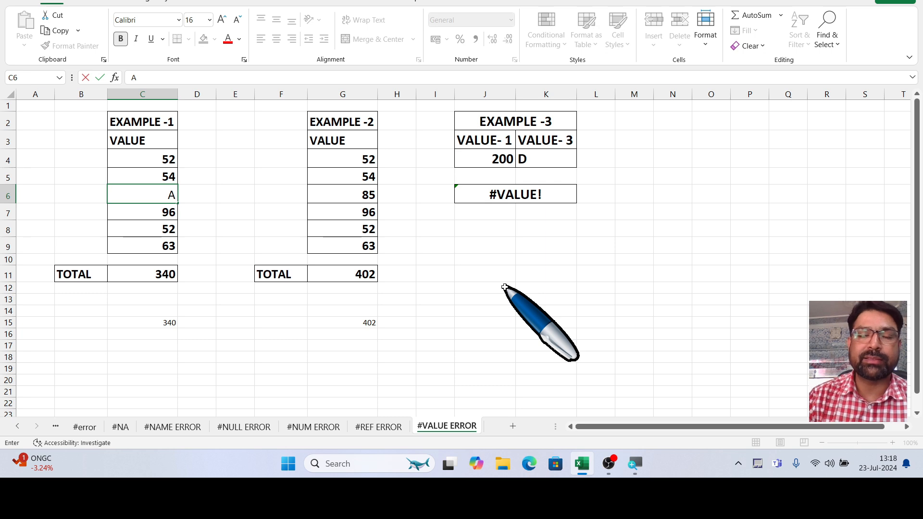
key("Return")
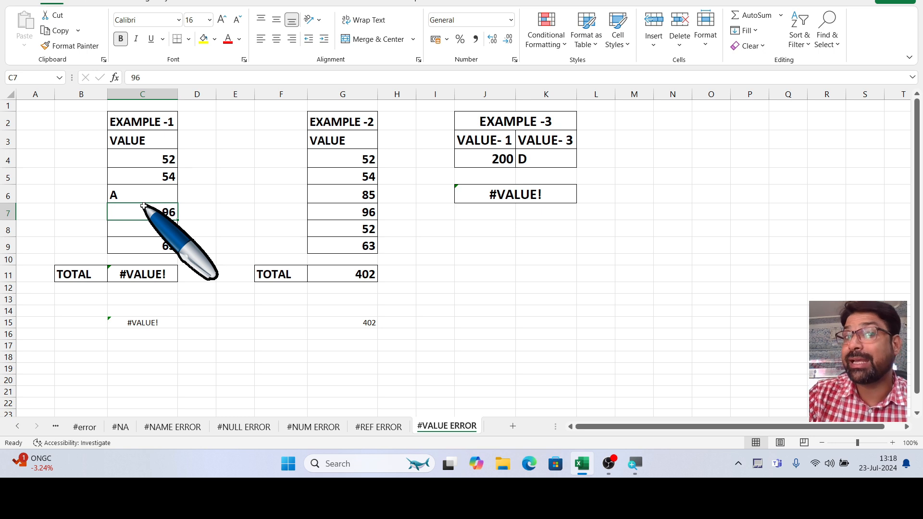
left_click(352, 197)
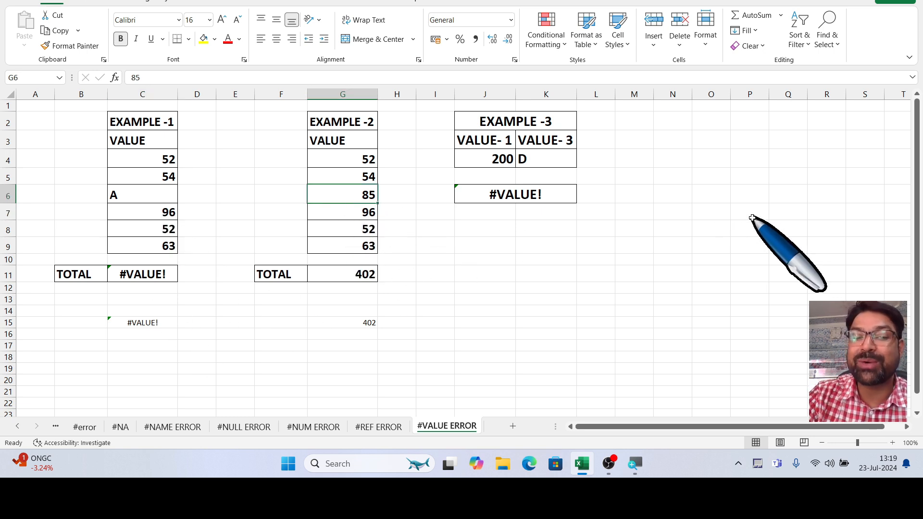
type("A")
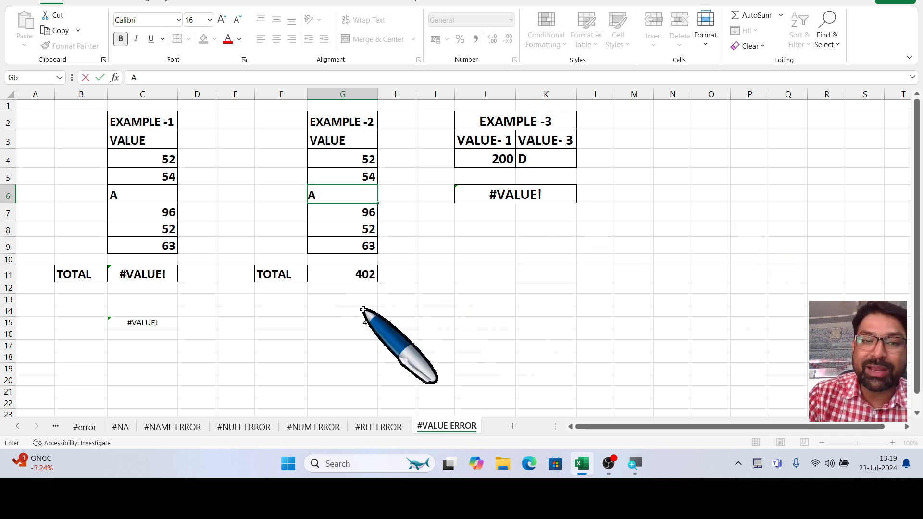
key("Return")
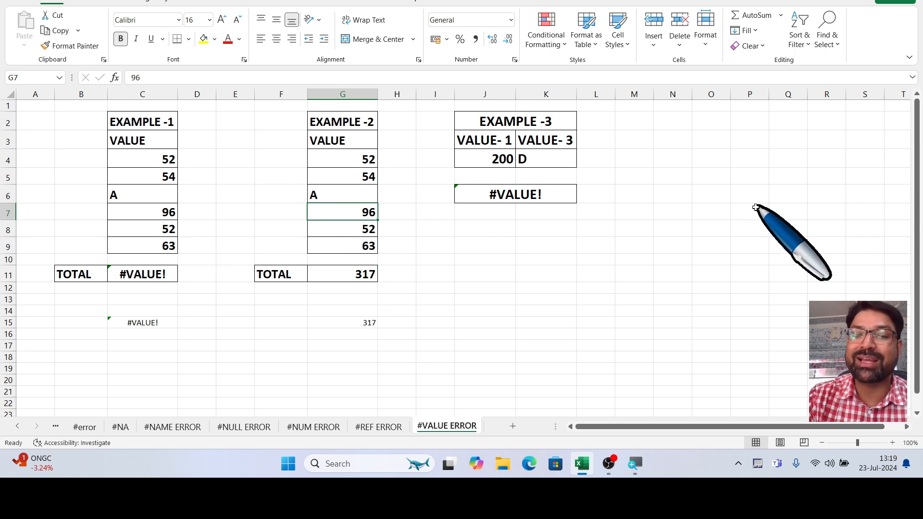
Check the Example-3 formula in J6 and replace the letter D in K4 with 100
left_click(550, 194)
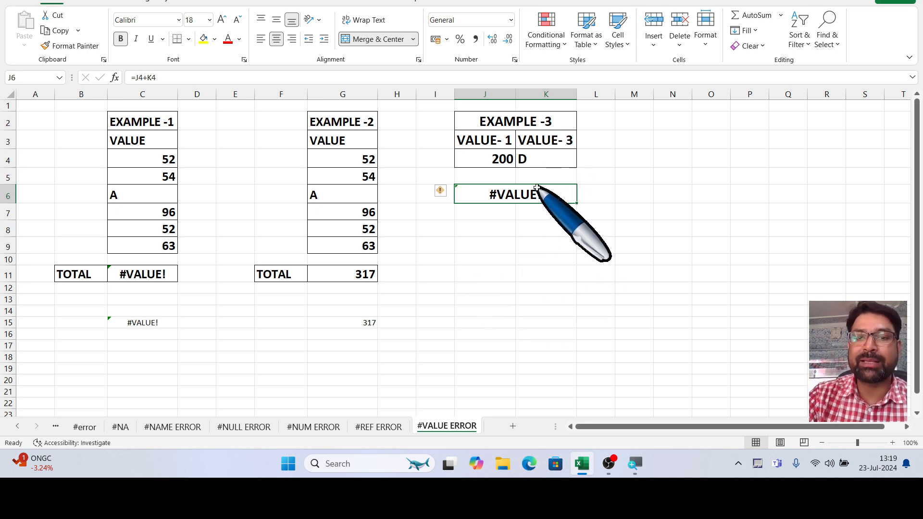
left_click(497, 269)
left_click(551, 161)
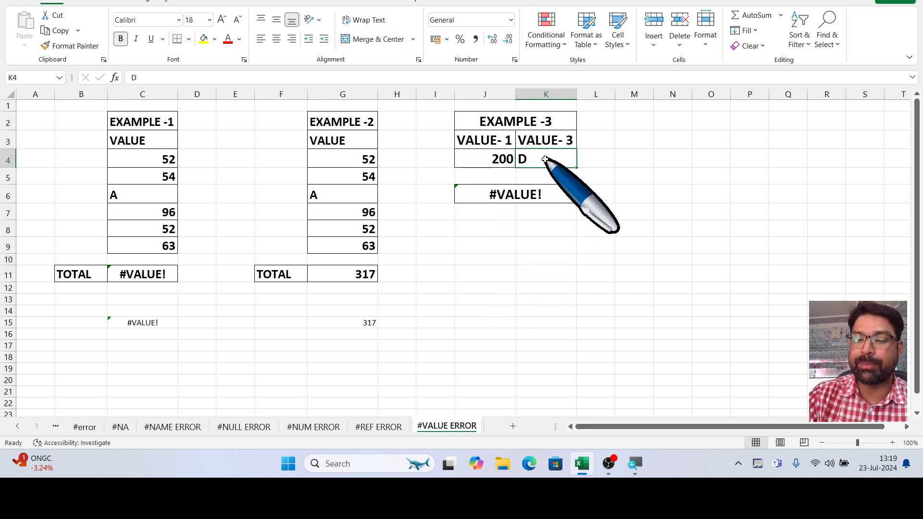
type("100")
key("Return")
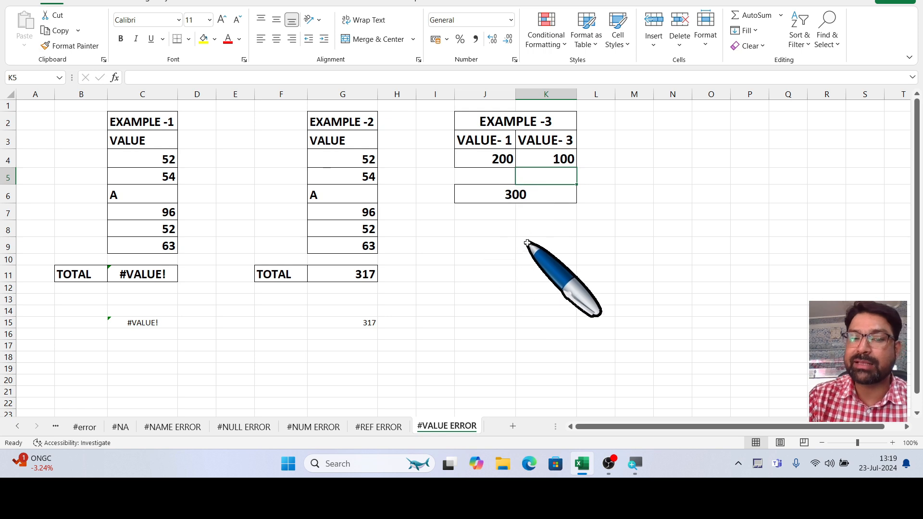
Enter a formula in cell J9 that adds J4 and K4
left_click(509, 249)
type("=")
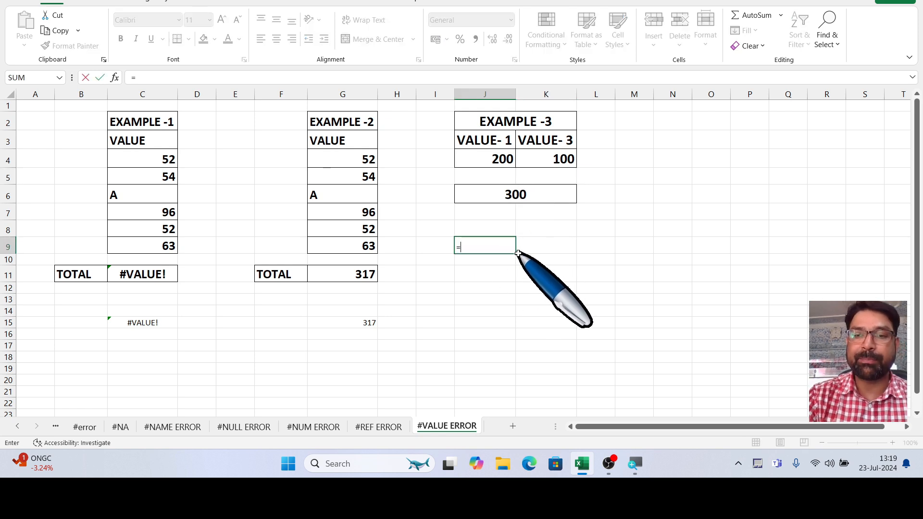
left_click(486, 160)
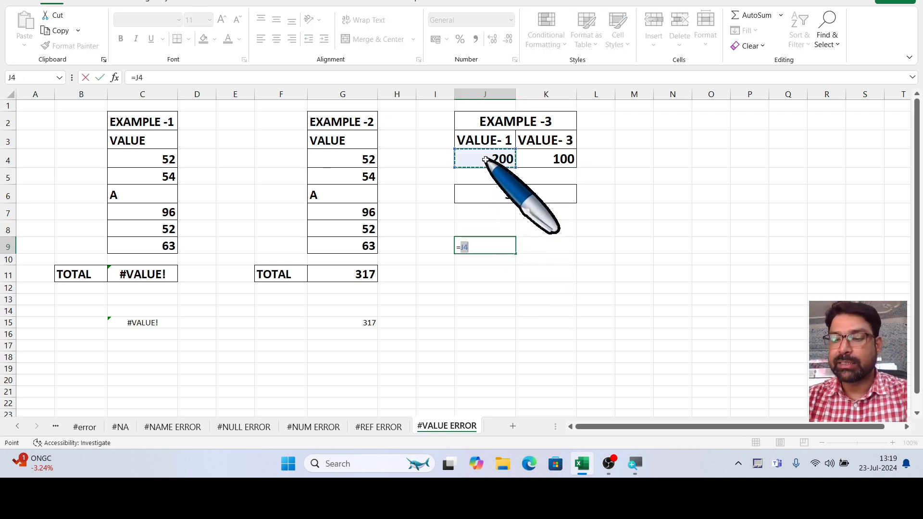
type("+")
left_click(550, 157)
key("Return")
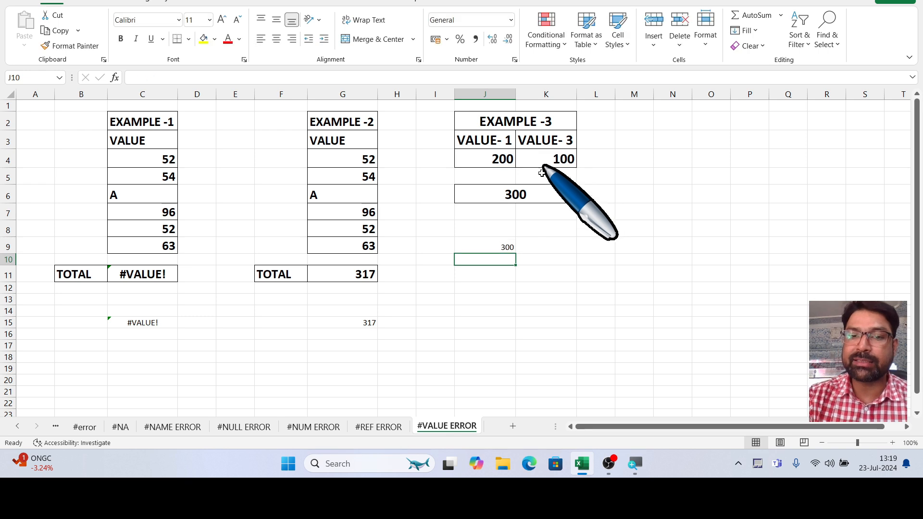
Enlarge the font of the formula result in J9 to size 24
left_click(501, 246)
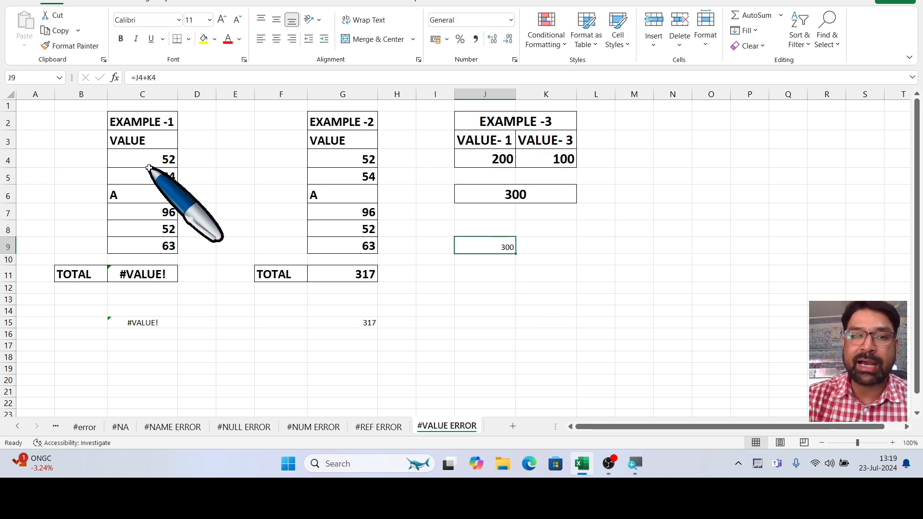
left_click(222, 19)
left_click(223, 19)
left_click(222, 19)
left_click(222, 19)
left_click(222, 20)
left_click(222, 20)
left_click(222, 20)
left_click(222, 20)
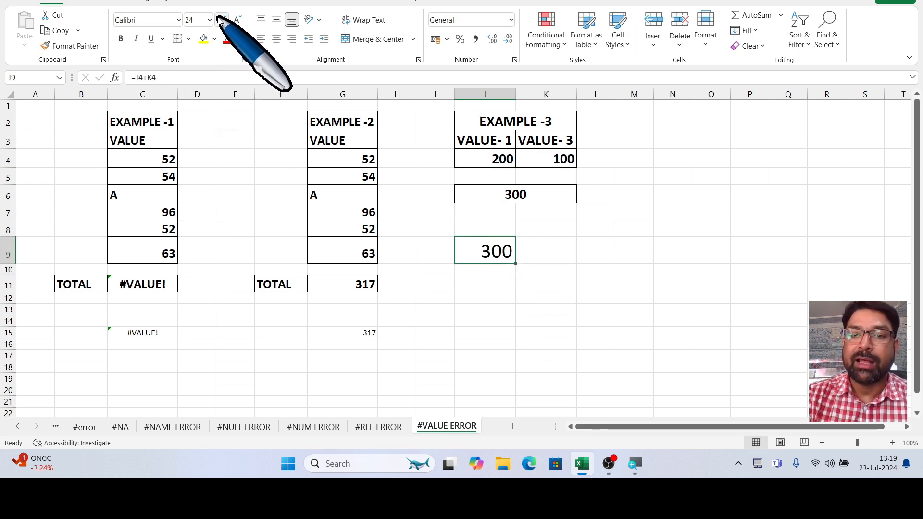
Replace the number in K4 of Example-3 with the letter K and auto-fit the width of column J
left_click(558, 157)
type("K")
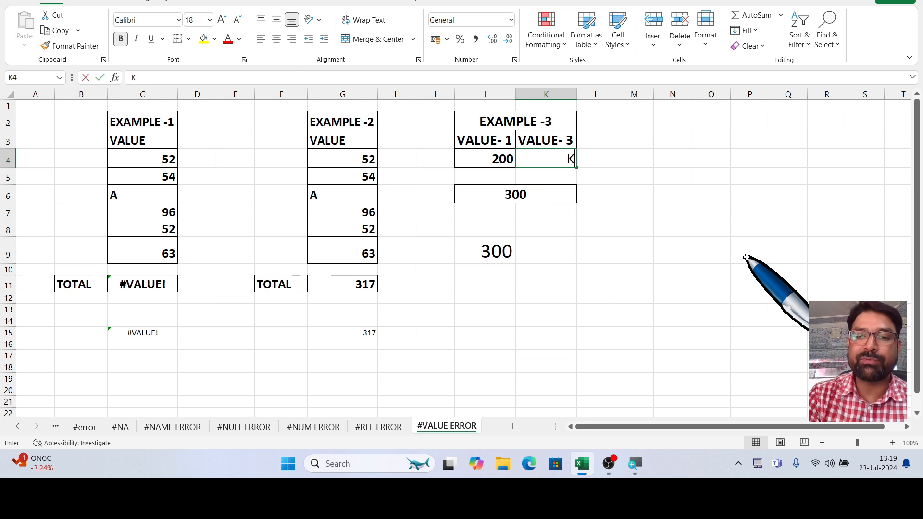
key("Return")
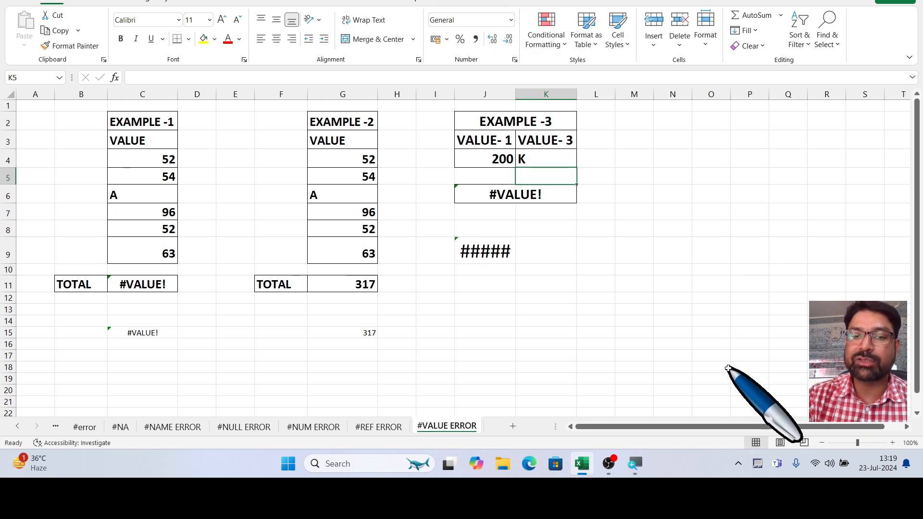
double_click(514, 94)
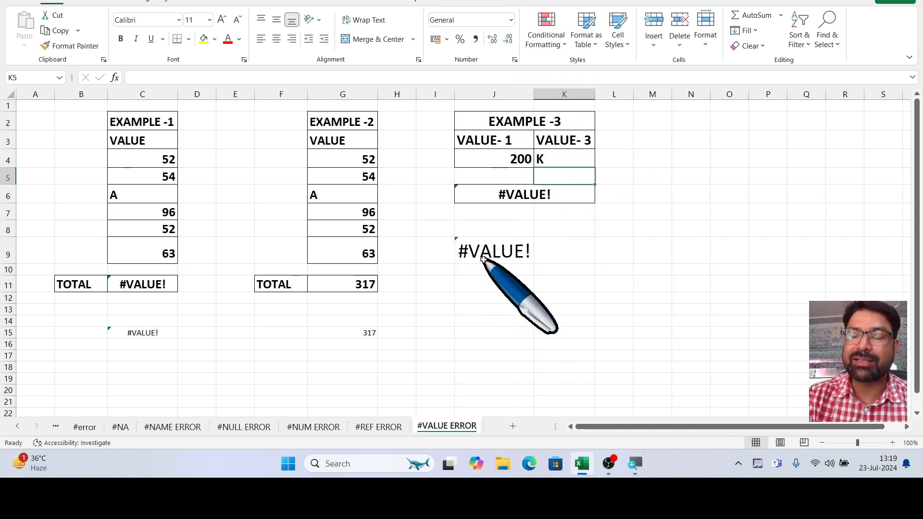